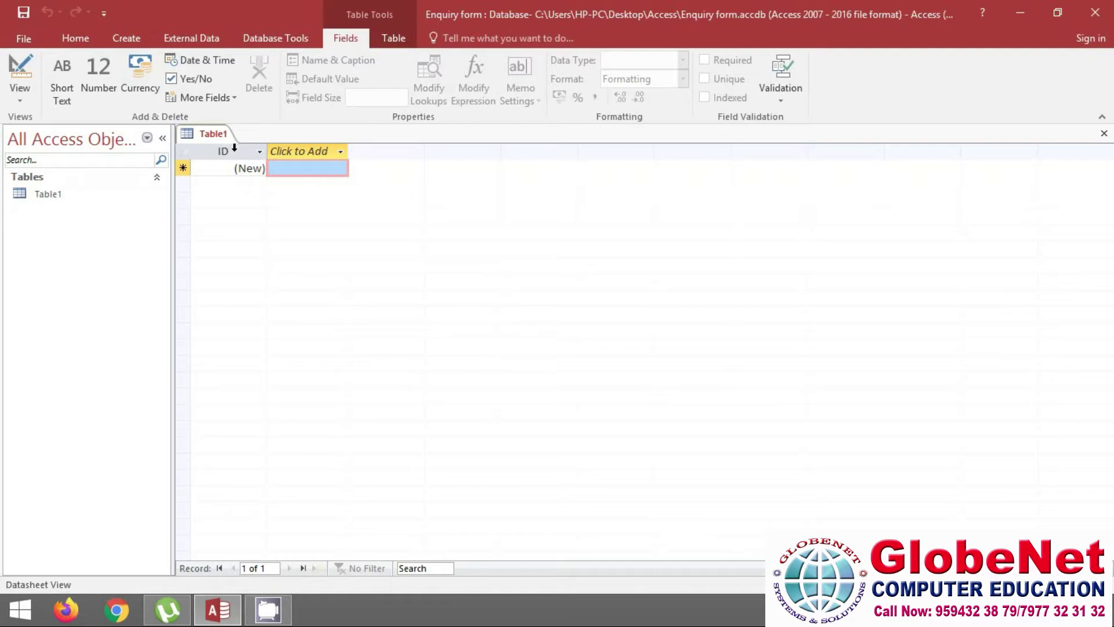
Switch the new table to Design View, saving it under the default name Table1
click(20, 100)
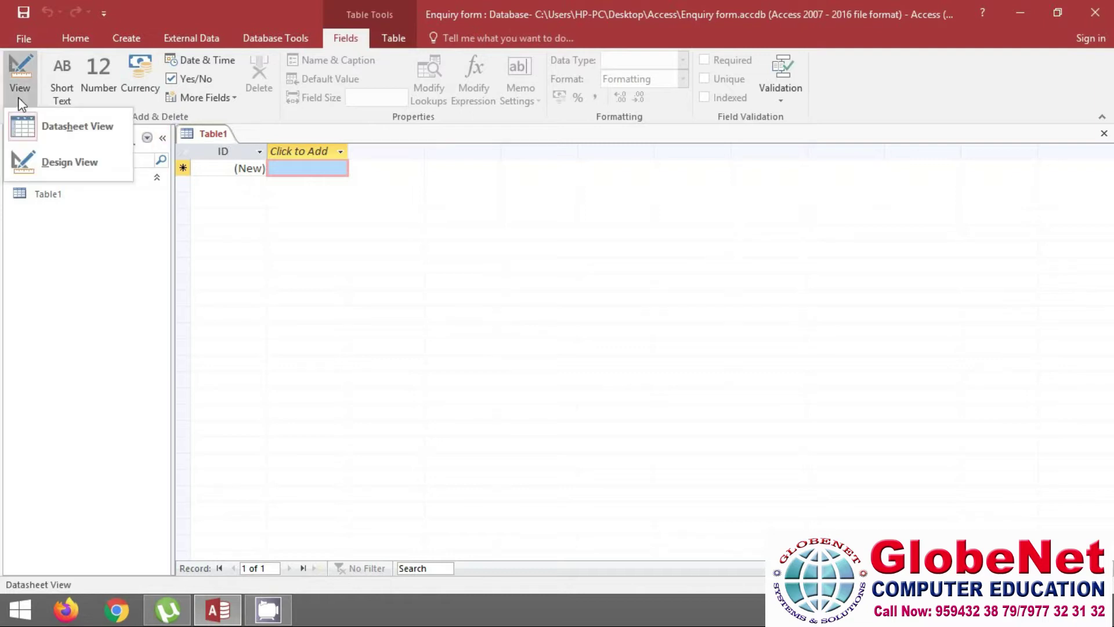
click(67, 139)
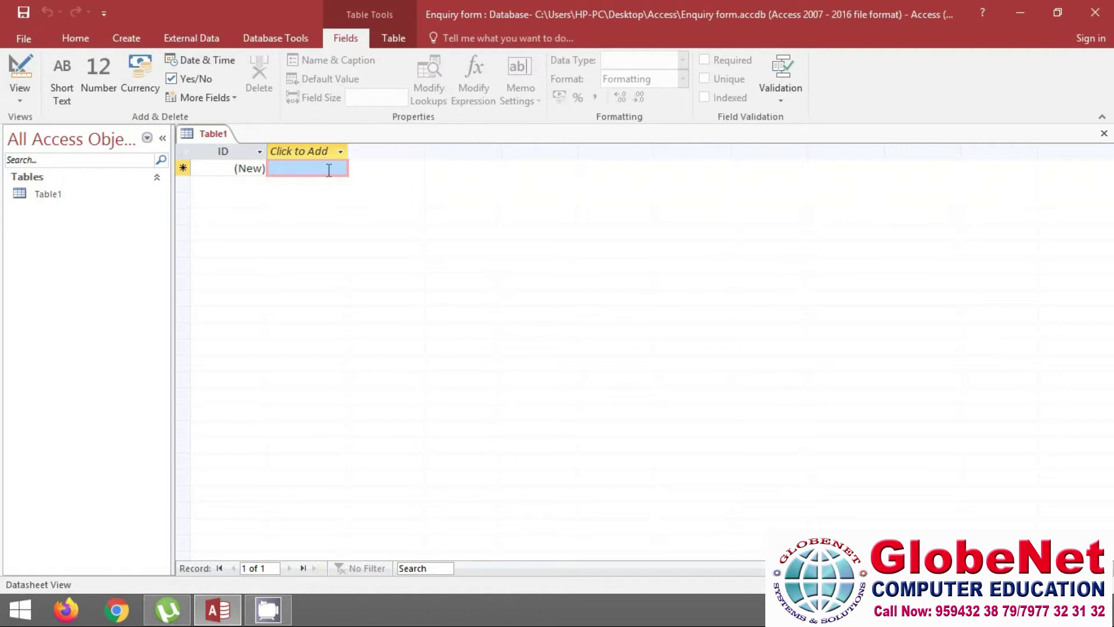
click(15, 105)
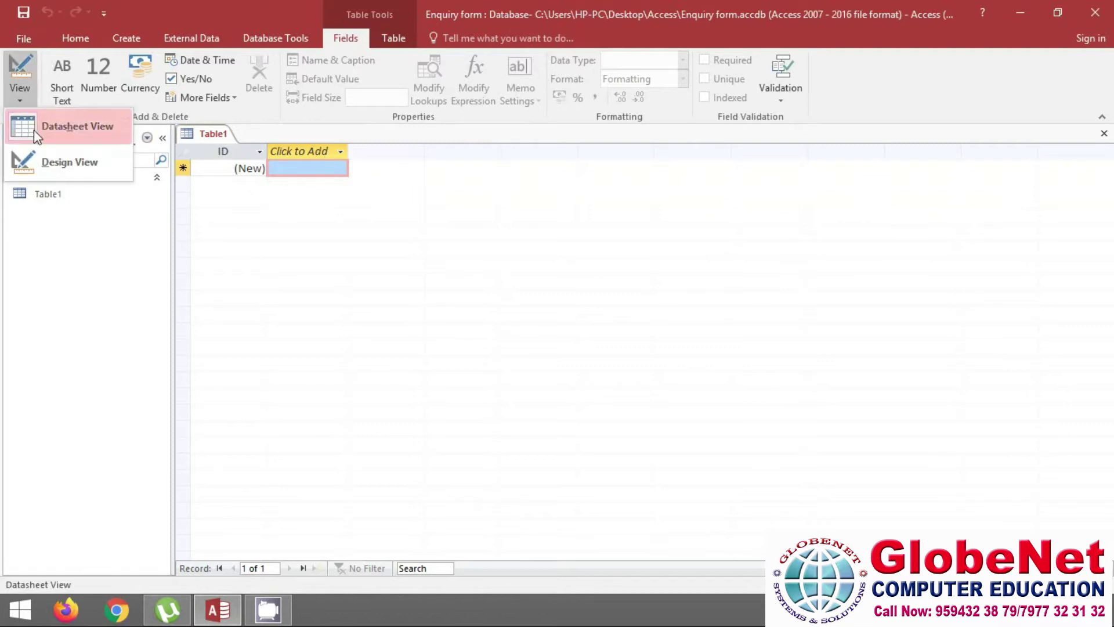
click(83, 168)
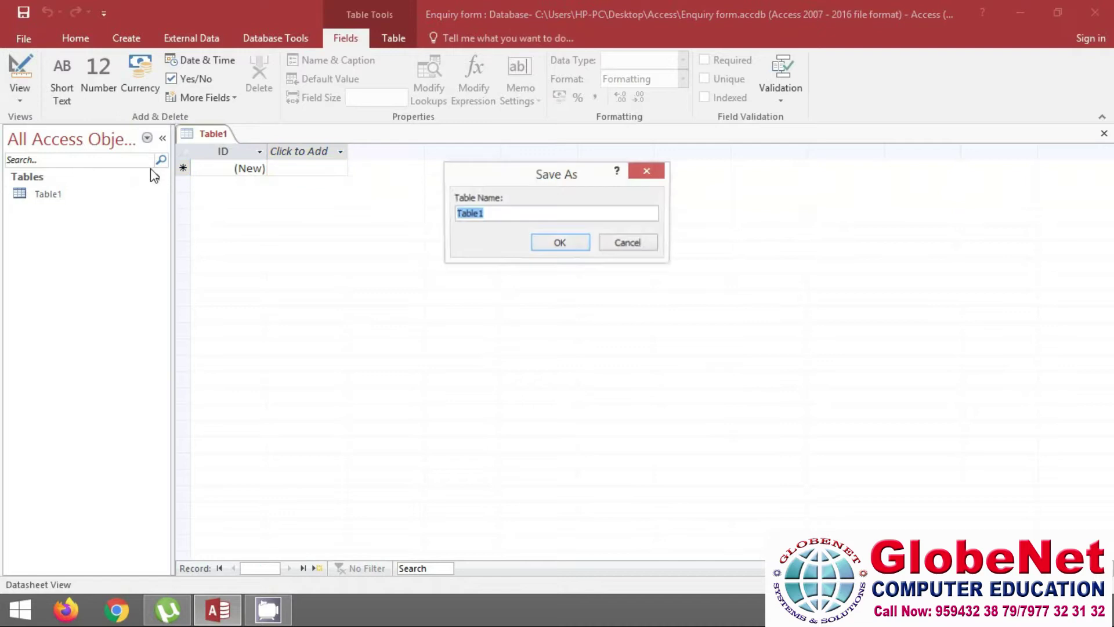
click(557, 243)
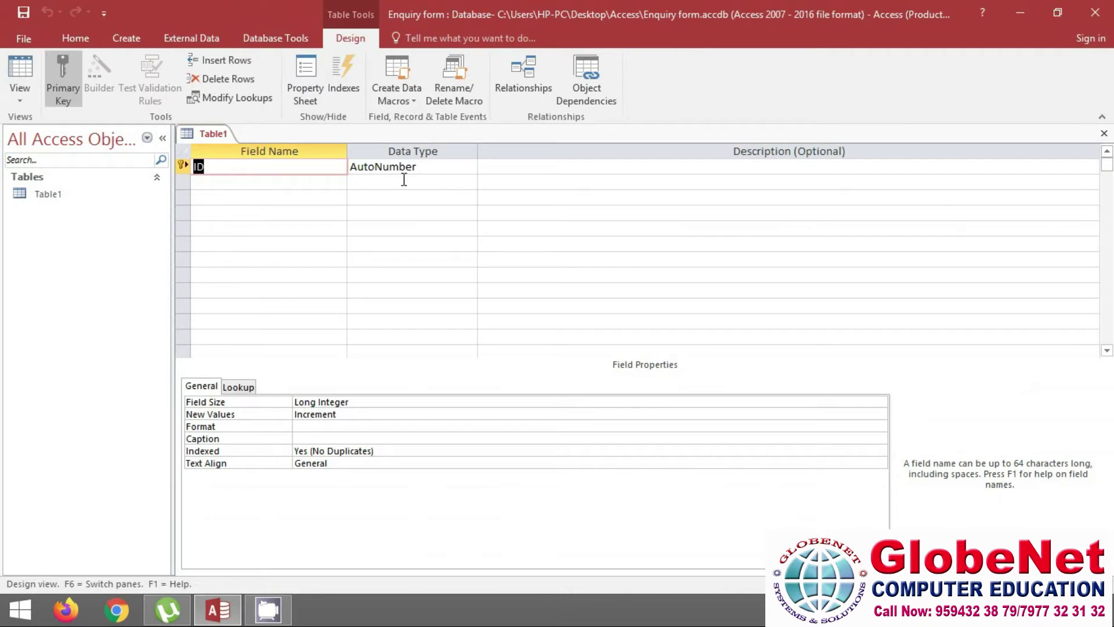
click(21, 99)
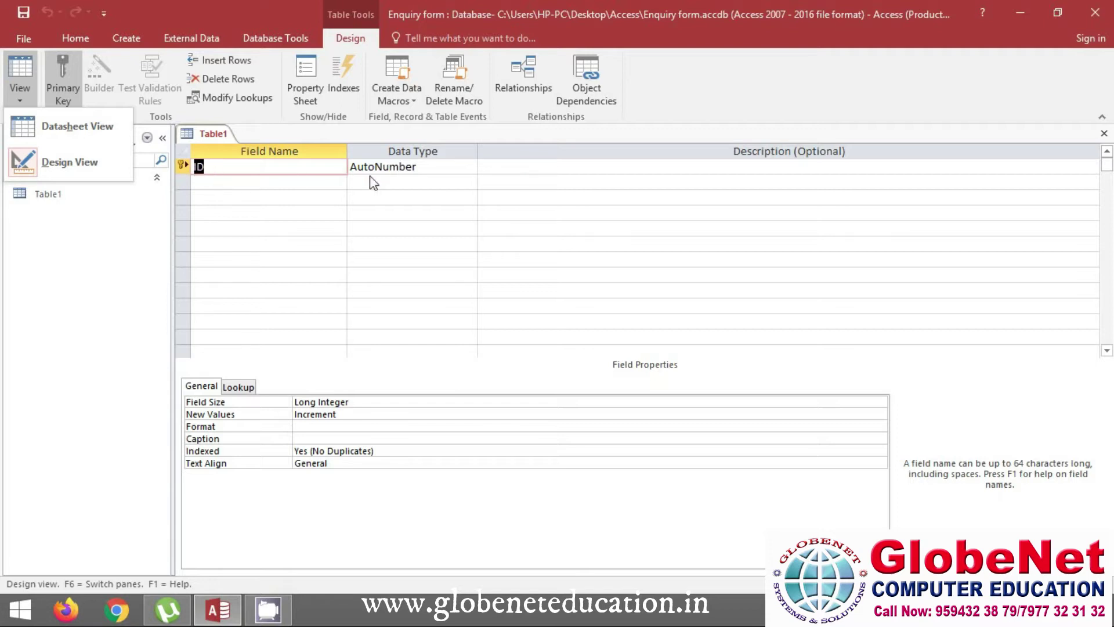
key(Escape)
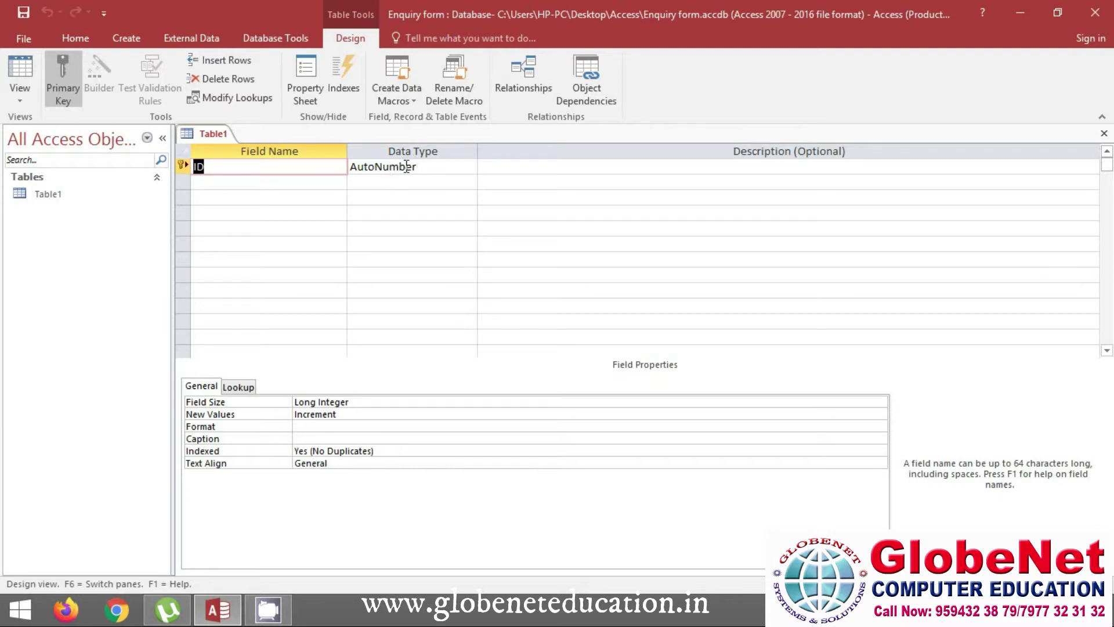
Change the ID field's data type from AutoNumber to Number, keeping it as the primary key
click(406, 167)
key(Tab)
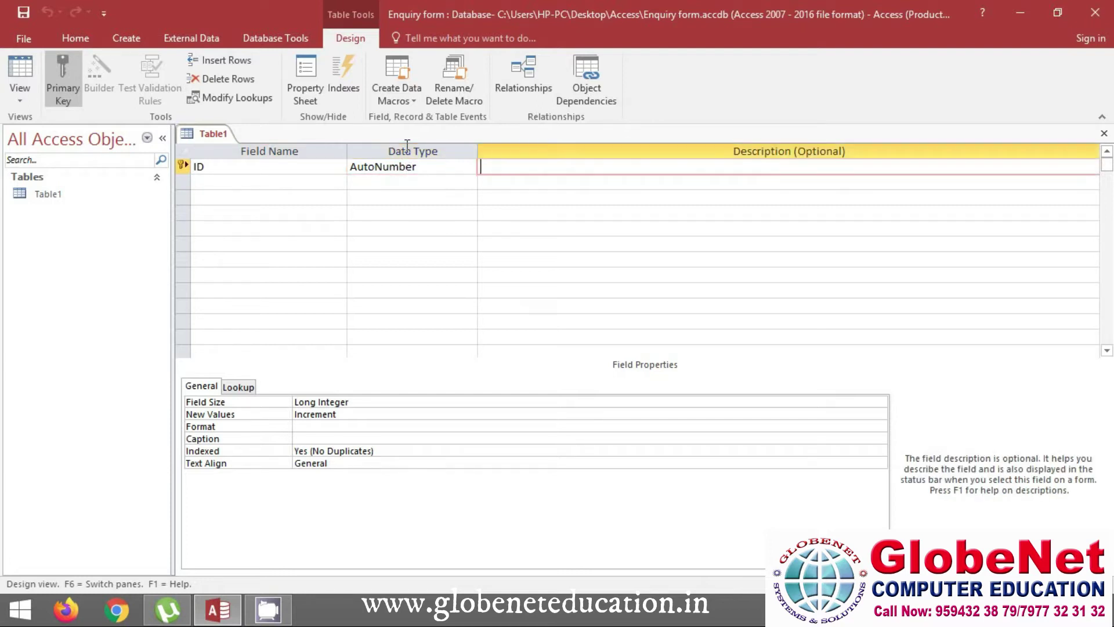
click(397, 168)
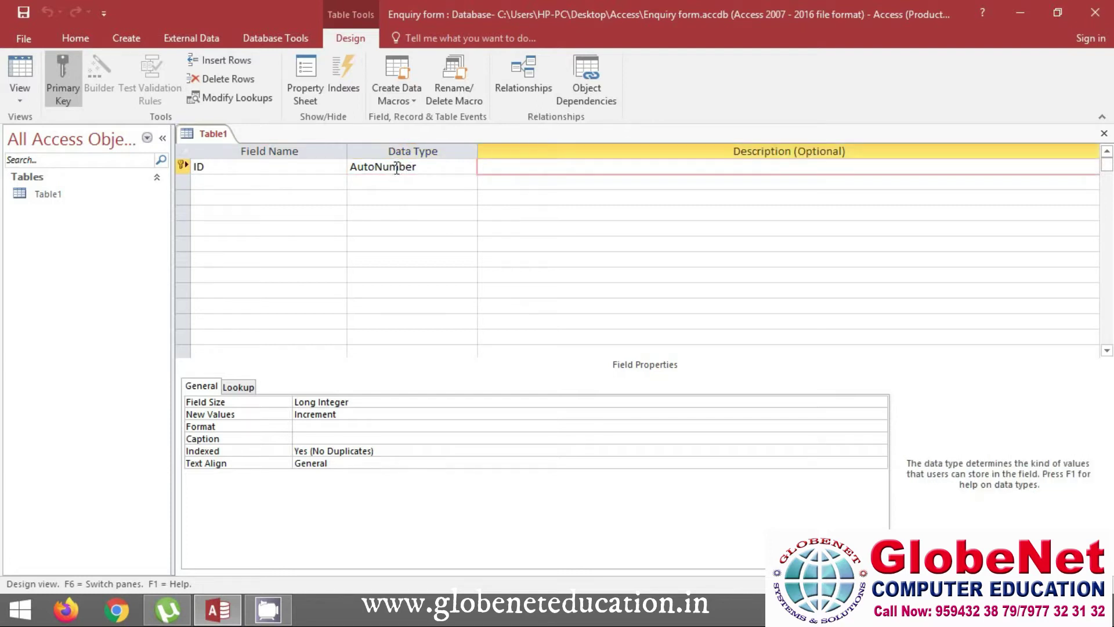
key(BackSpace)
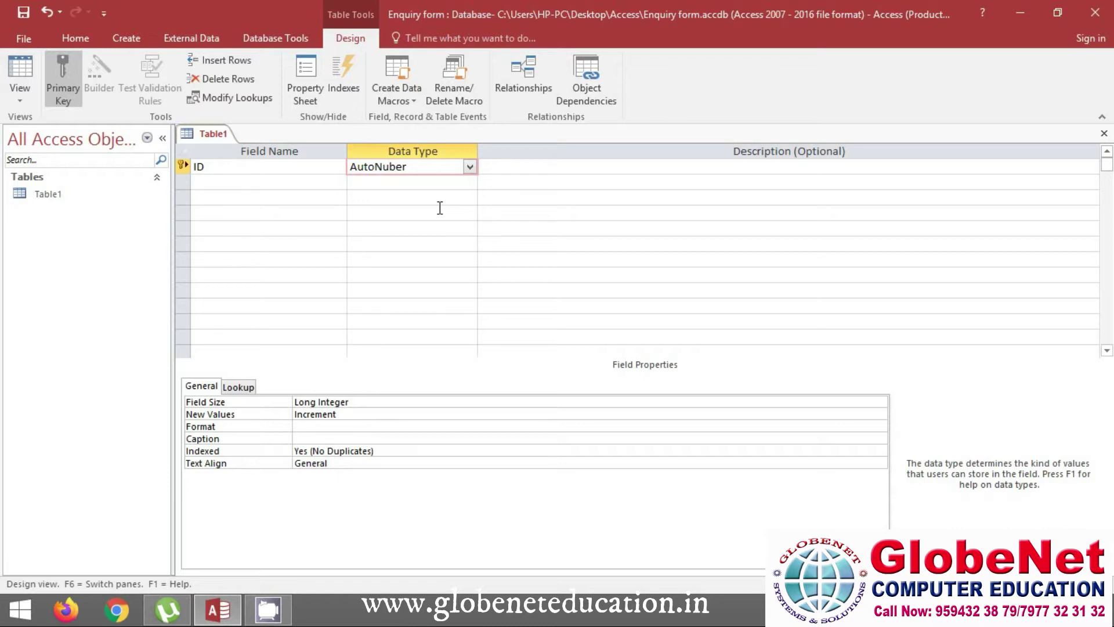
click(470, 167)
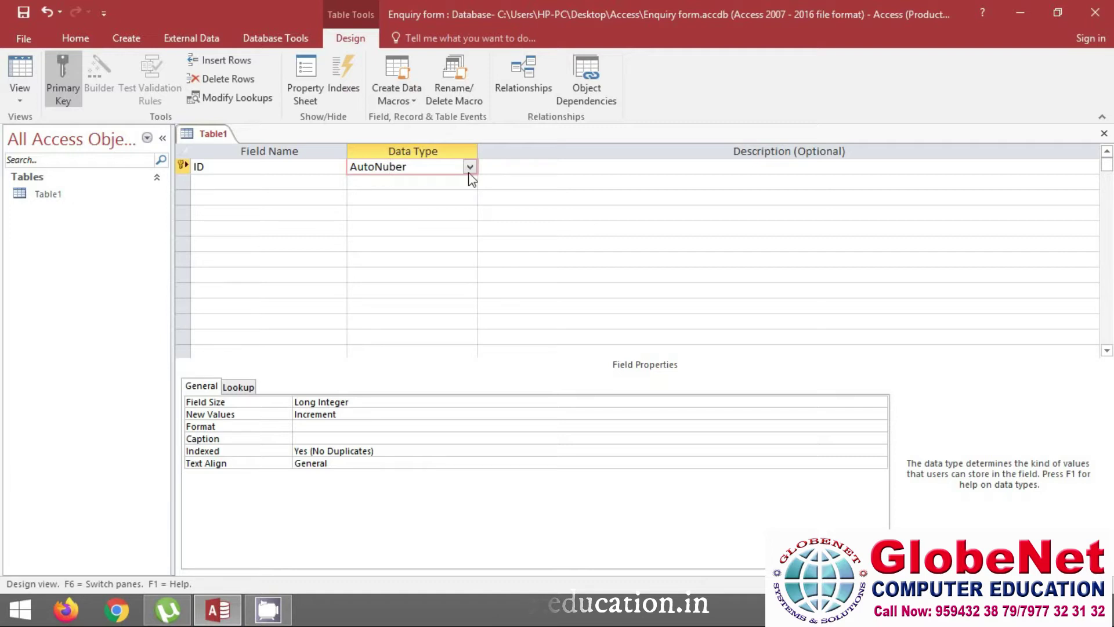
click(471, 166)
click(439, 214)
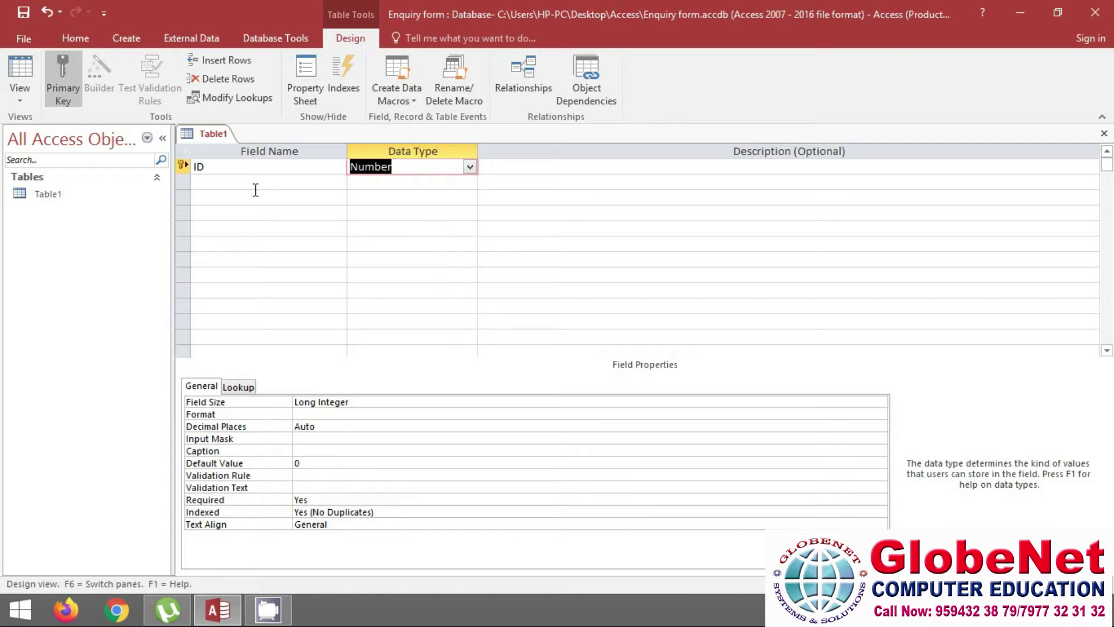
key(Tab)
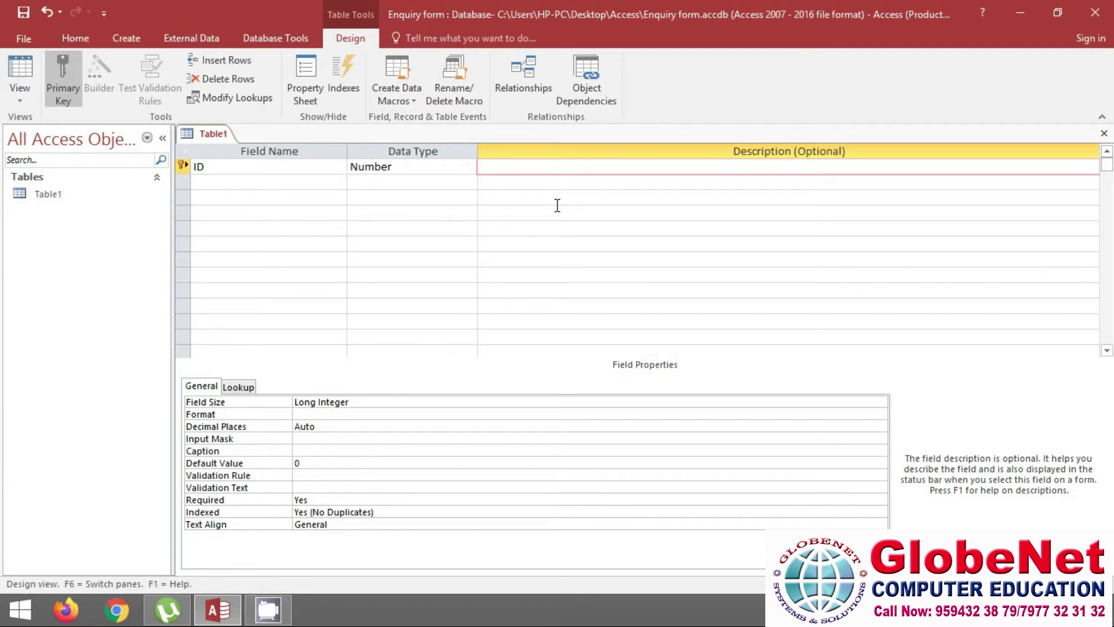
key(Tab)
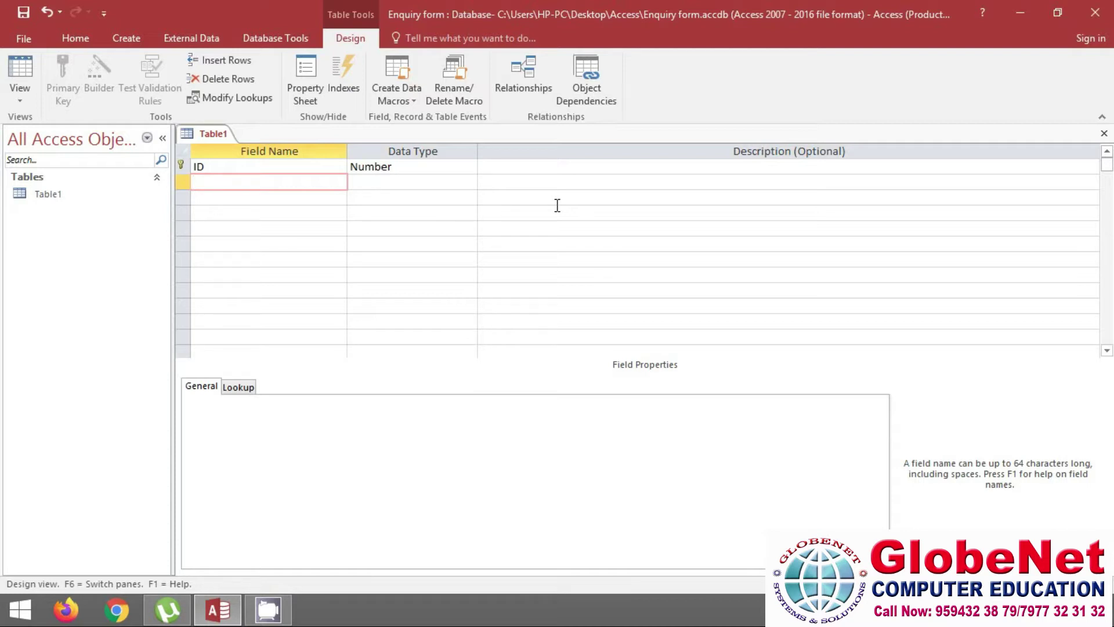
Add First Name and Last Name as Short Text fields
text(First Name)
key(Tab)
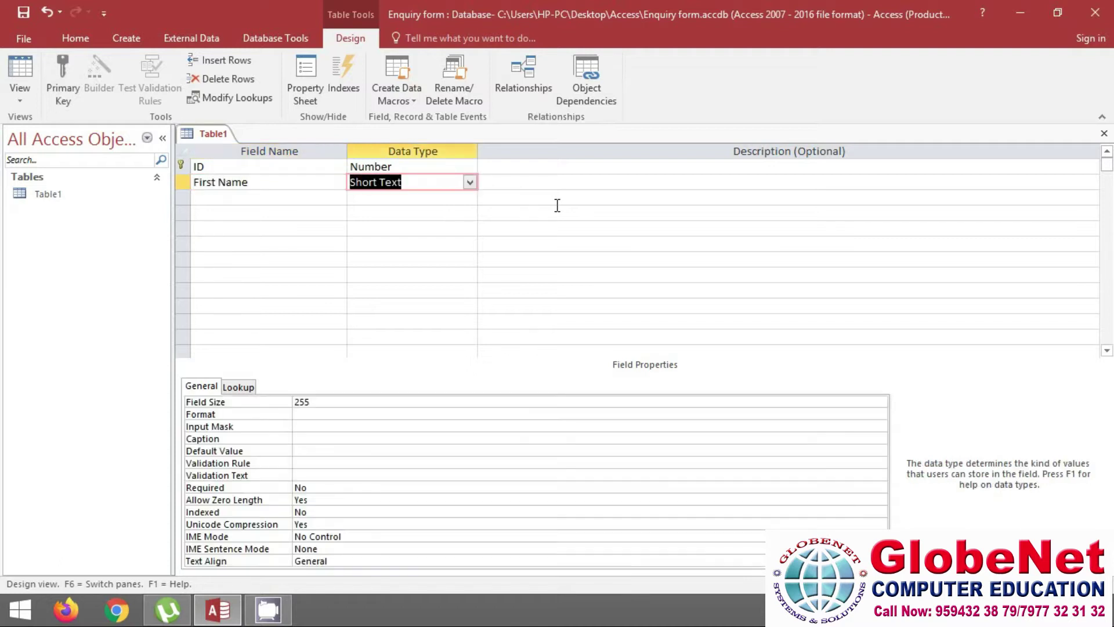
key(Tab)
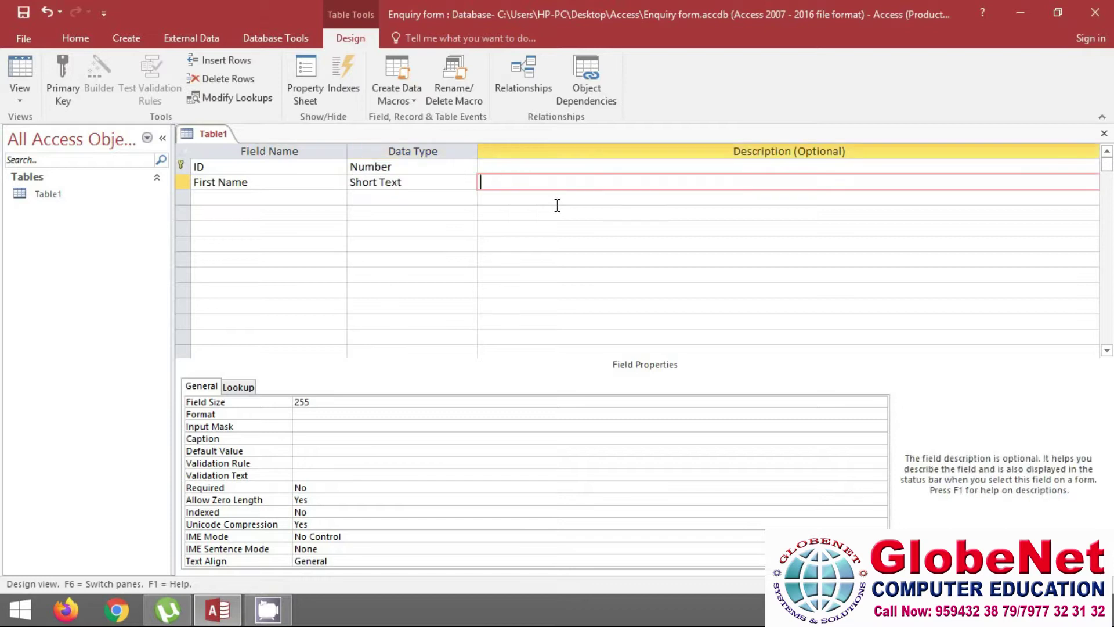
key(Tab)
text(M)
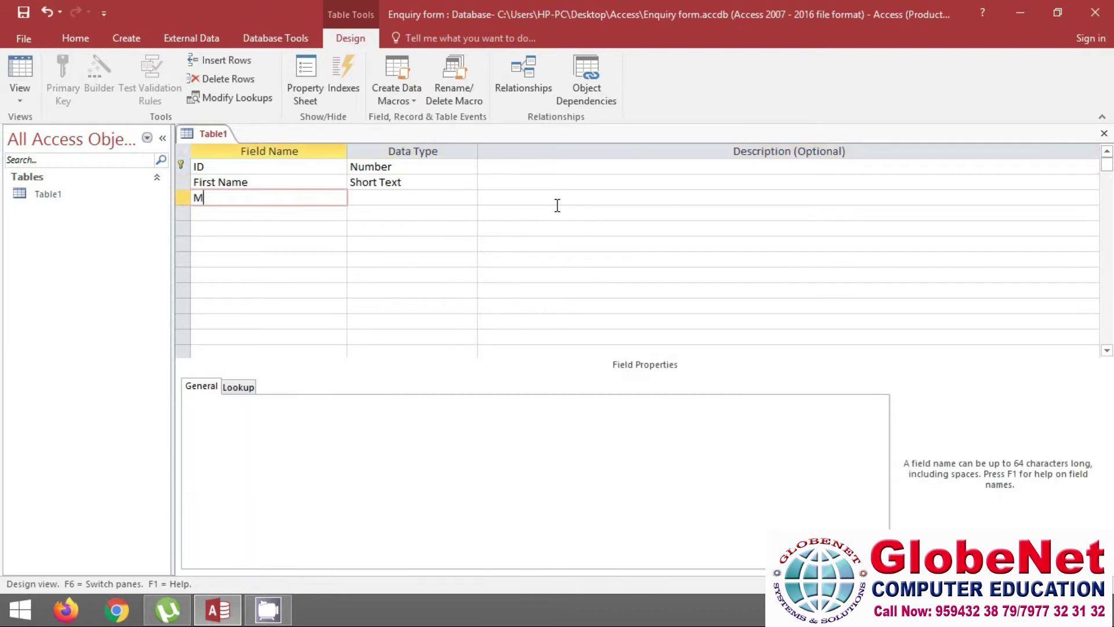
text(iddle)
key(BackSpace)
key(BackSpace)
key(BackSpace)
key(BackSpace)
key(BackSpace)
key(BackSpace)
text(Last Name)
key(Tab)
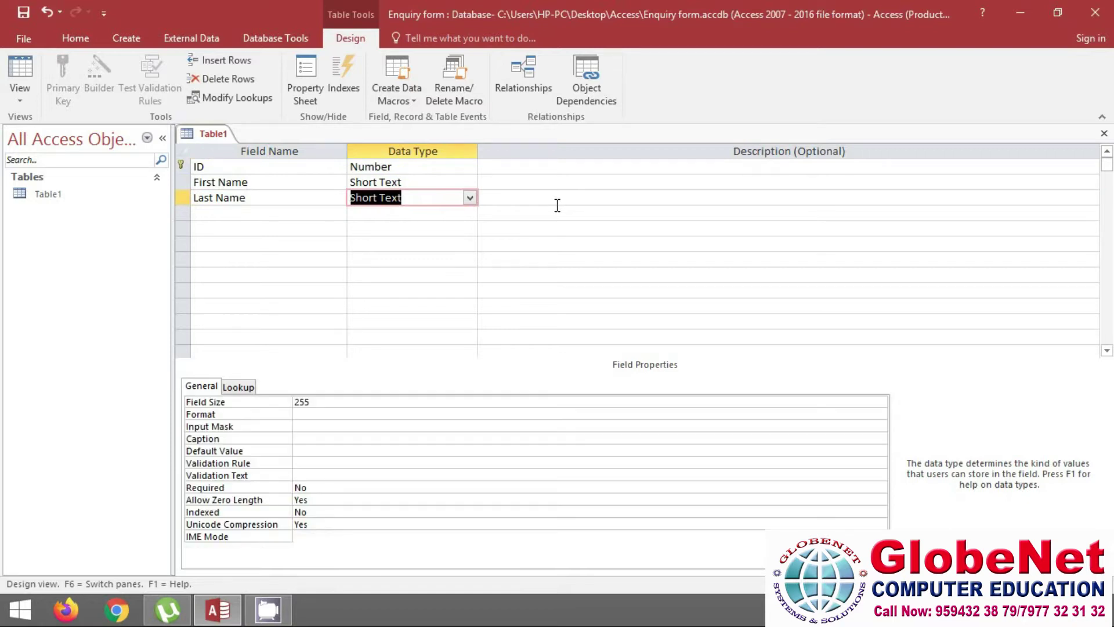
key(Tab)
key(Tab)
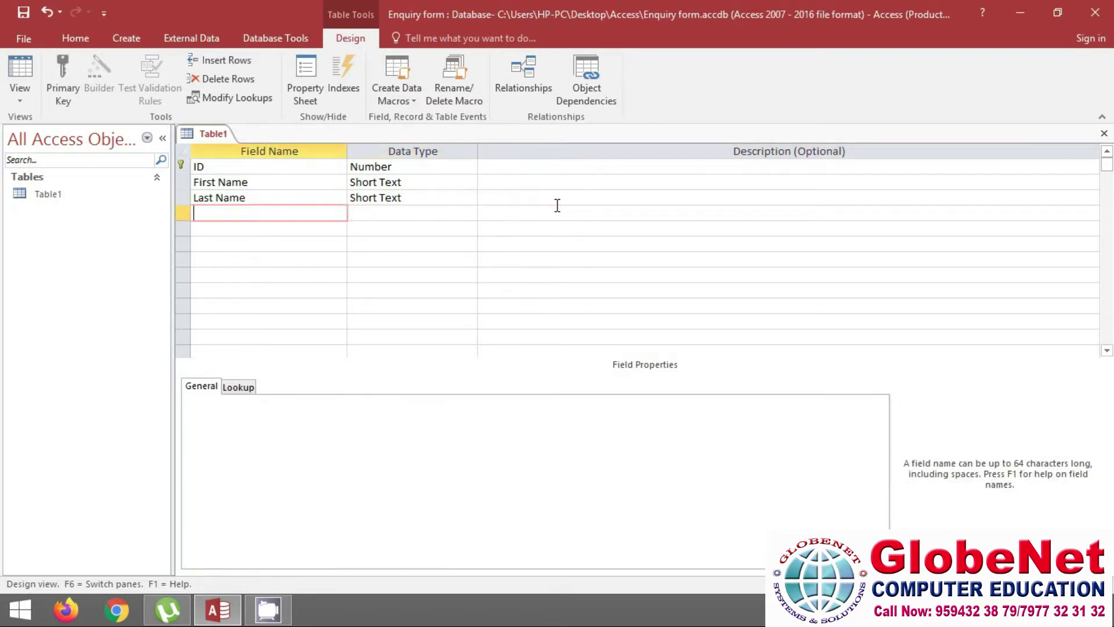
Add a DOB field of type Date/Time, then name the next field Contact No
text(DOB)
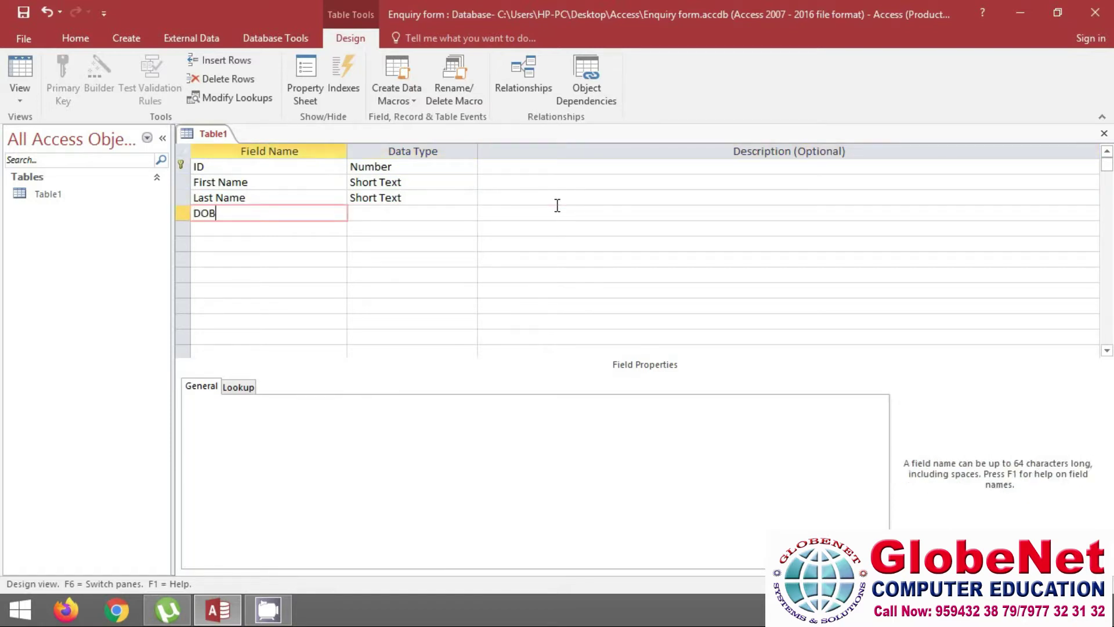
key(Tab)
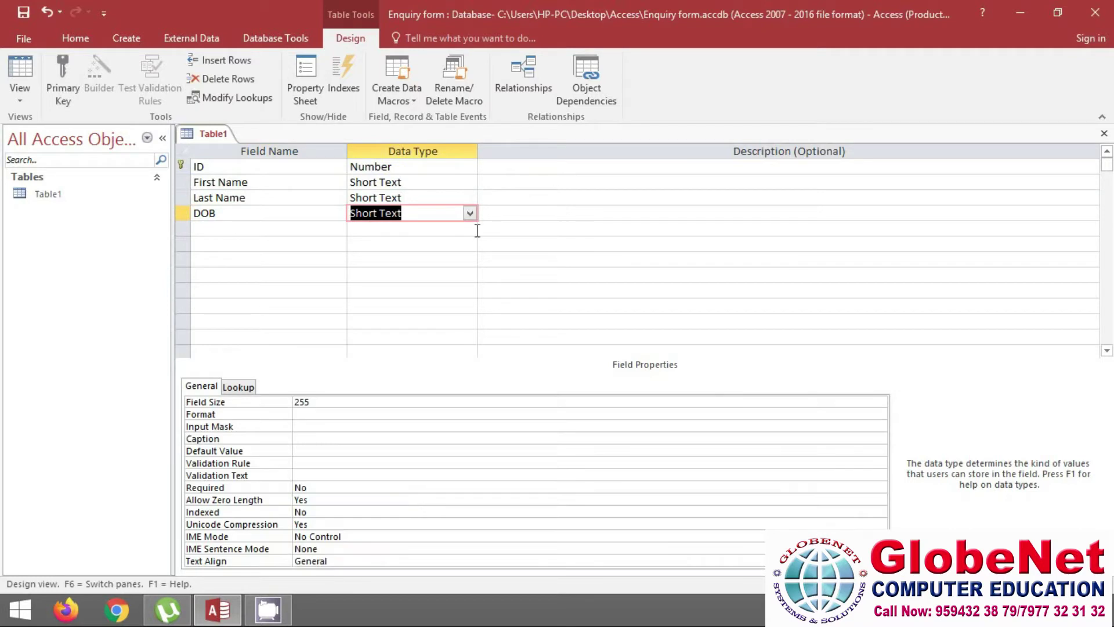
click(471, 214)
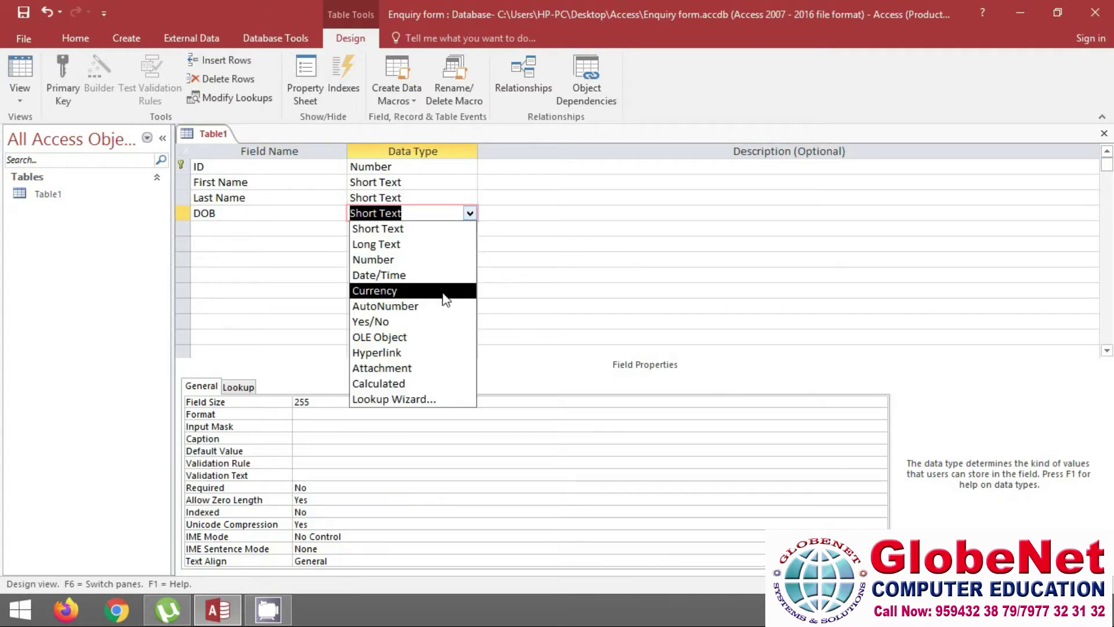
click(408, 275)
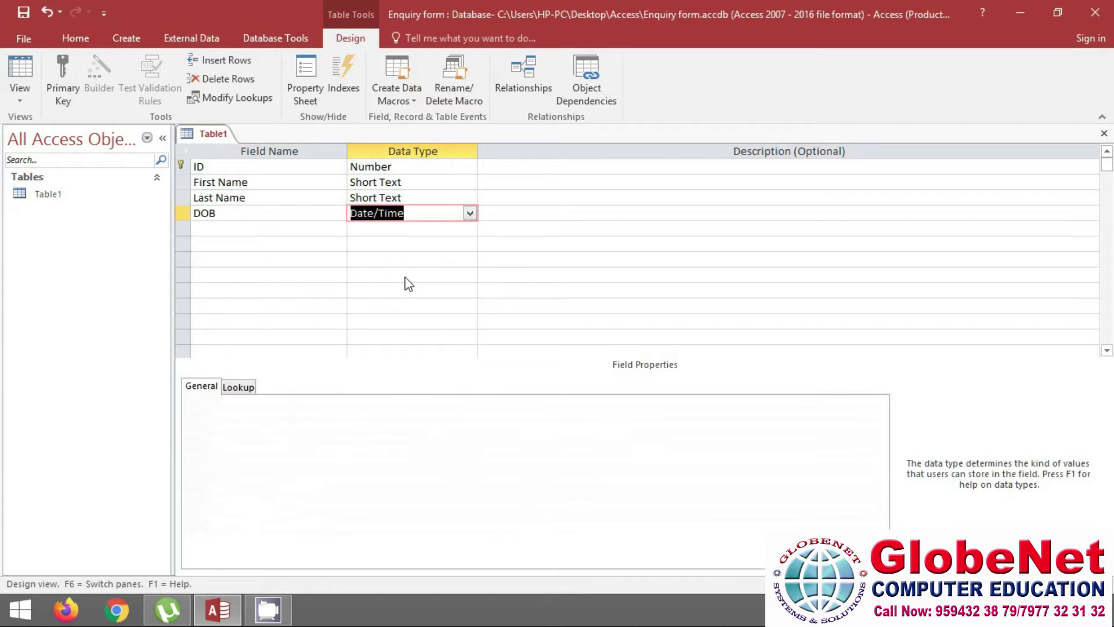
key(Tab)
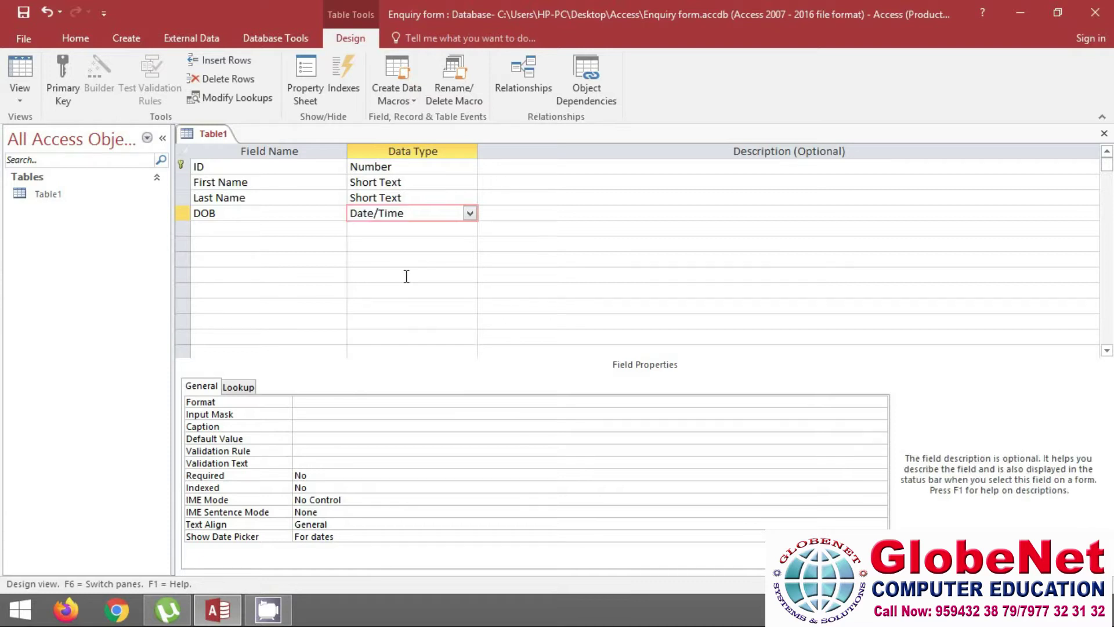
key(Tab)
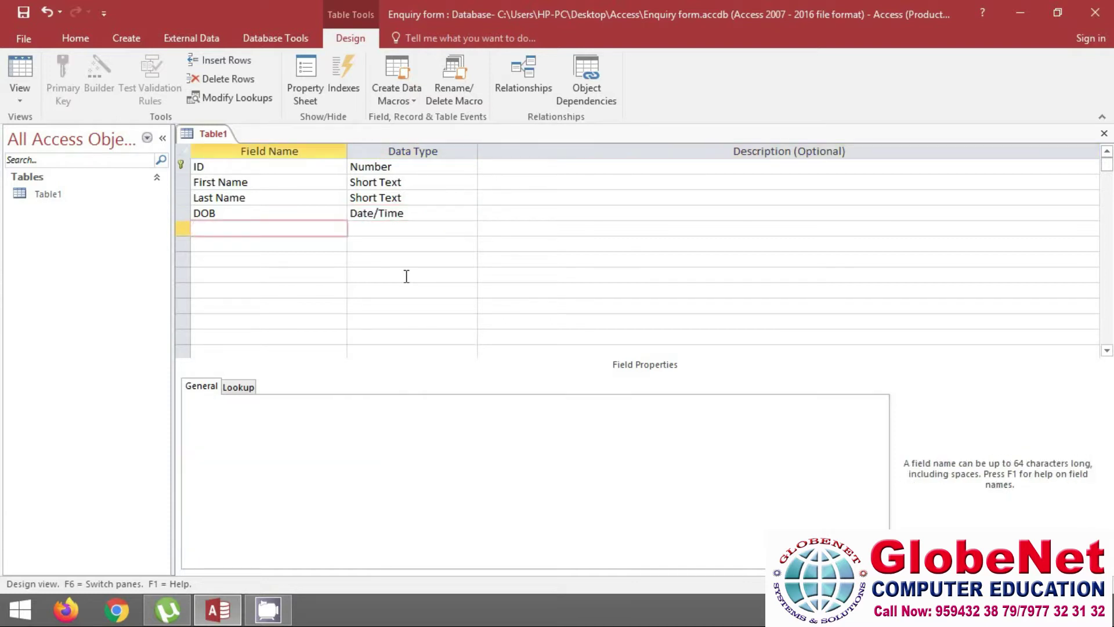
text(Contact No)
Make Contact No a Number field
key(Tab)
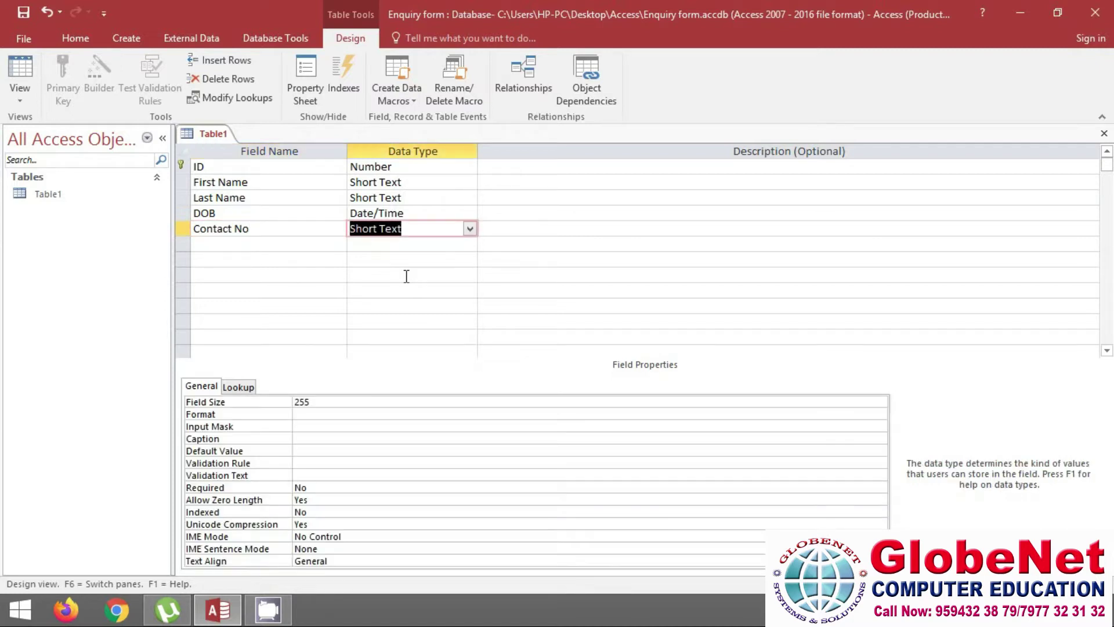
click(469, 230)
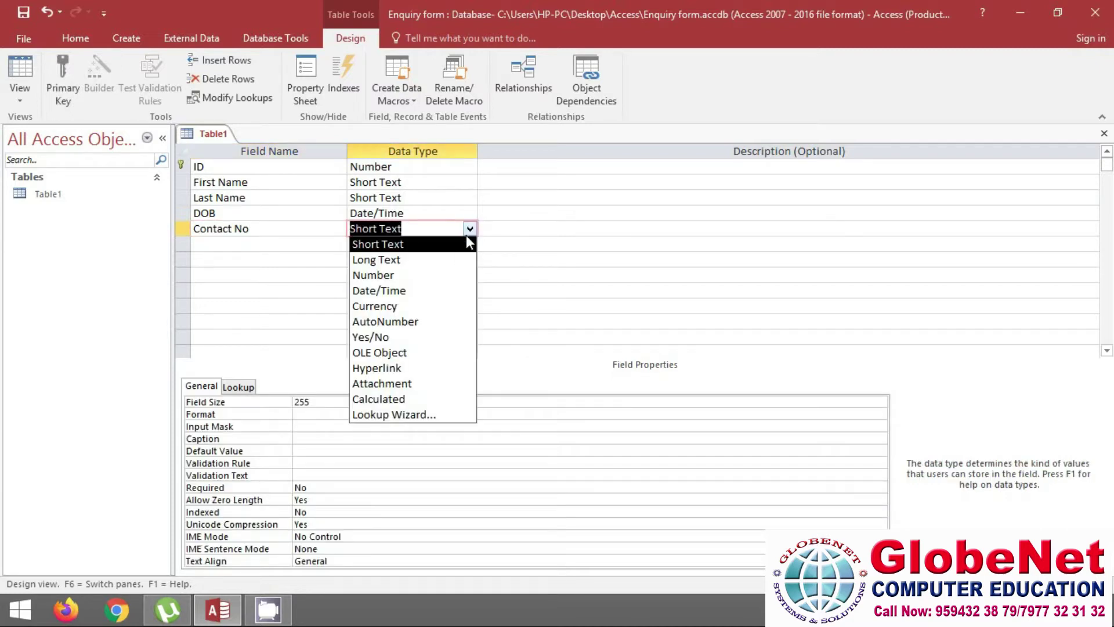
click(420, 277)
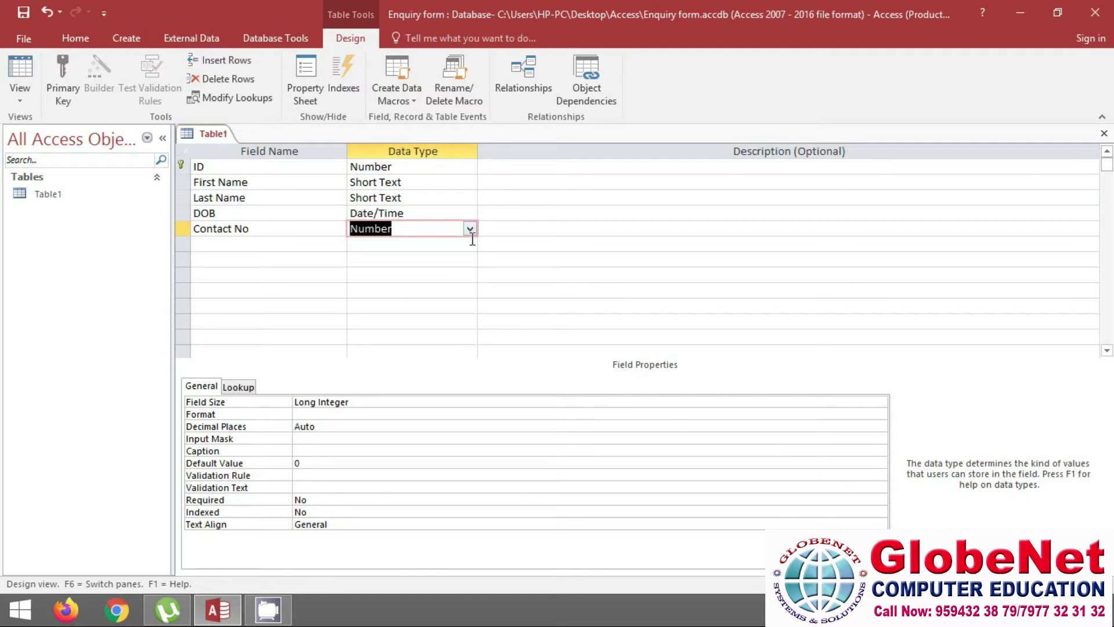
key(Tab)
key(Tab)
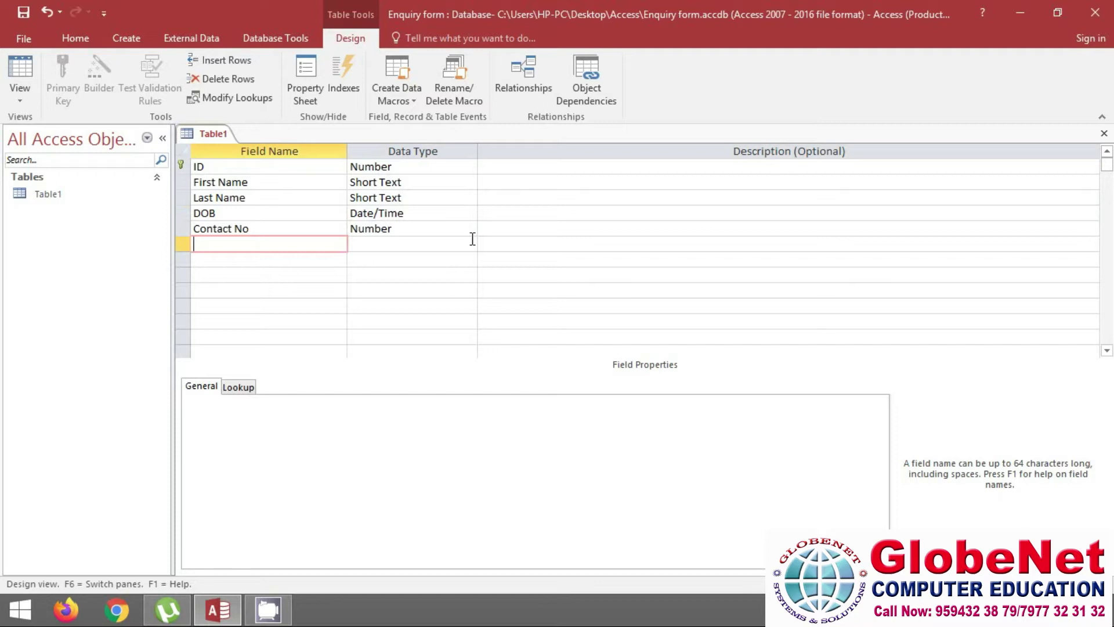
Add a Course field on the next row and bring up its data type choices
text(Course)
key(Tab)
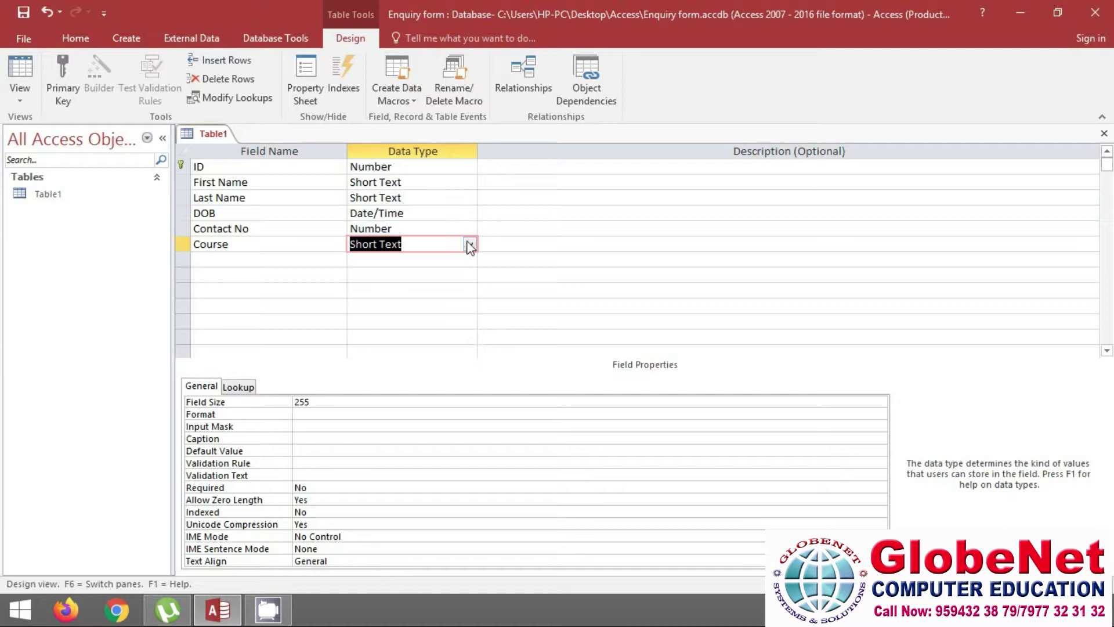
click(470, 244)
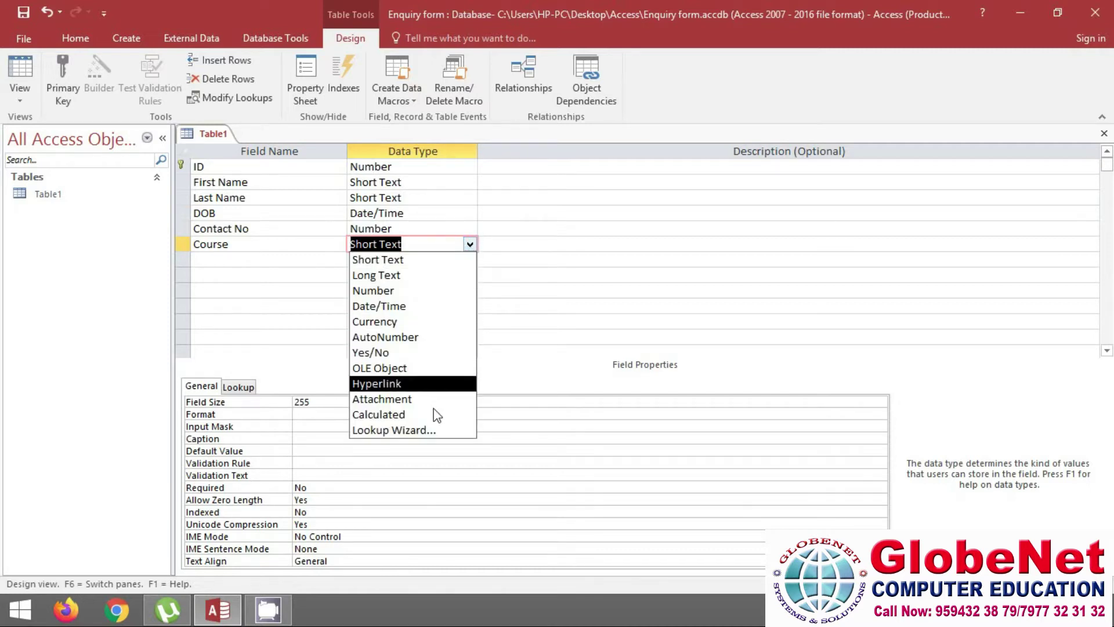
Start a typed-values Lookup Wizard for Course and enter MS-CIT as the first value
click(395, 430)
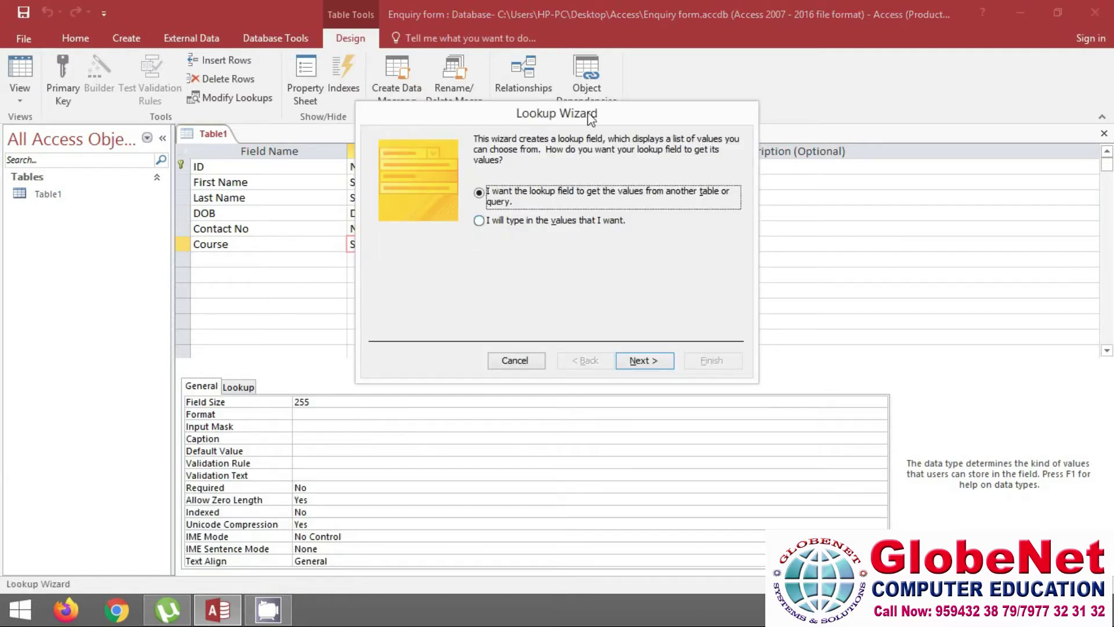
click(493, 231)
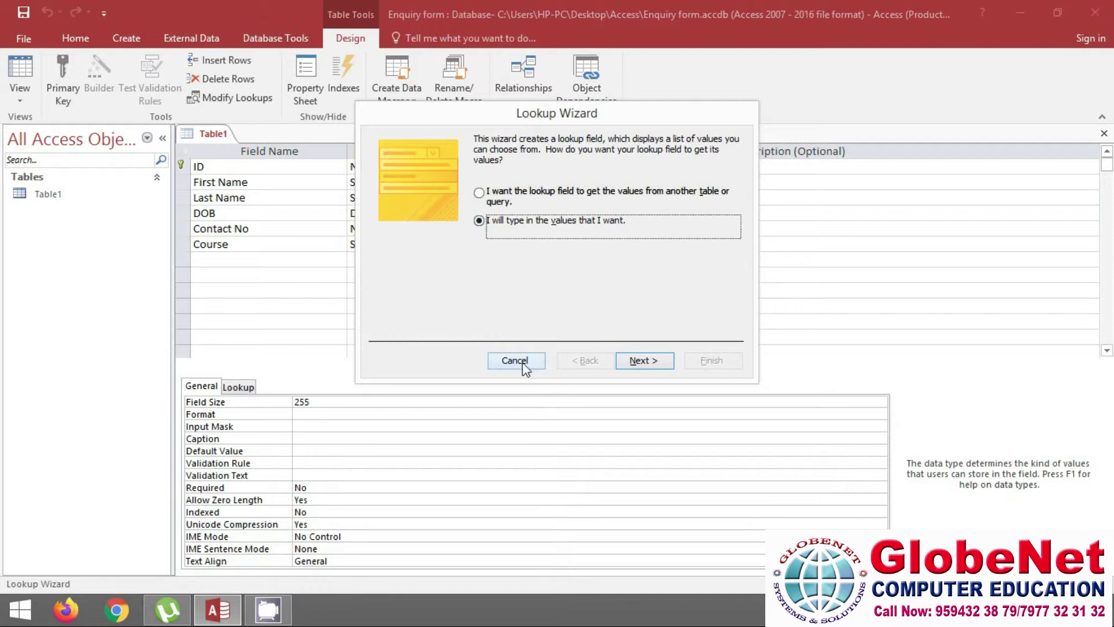
click(645, 361)
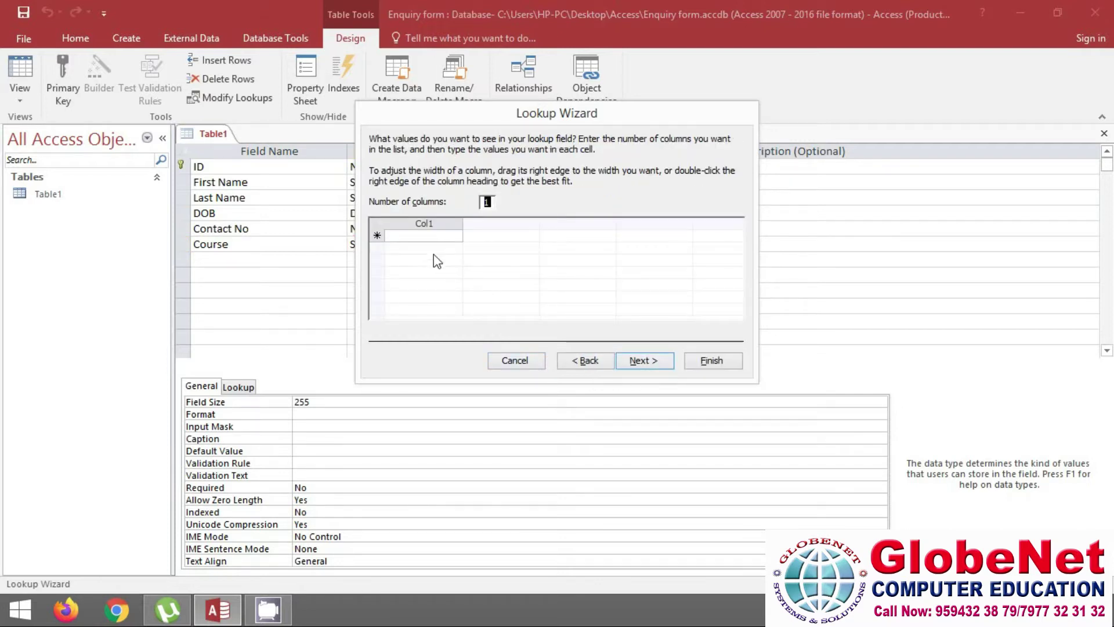
click(417, 237)
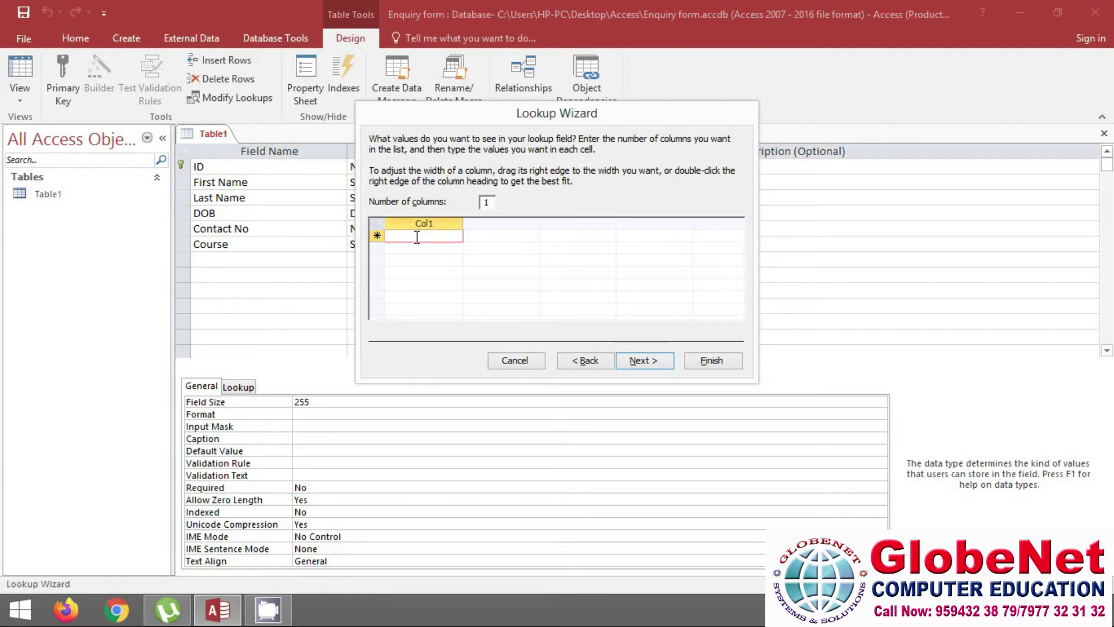
text(MS-CIT)
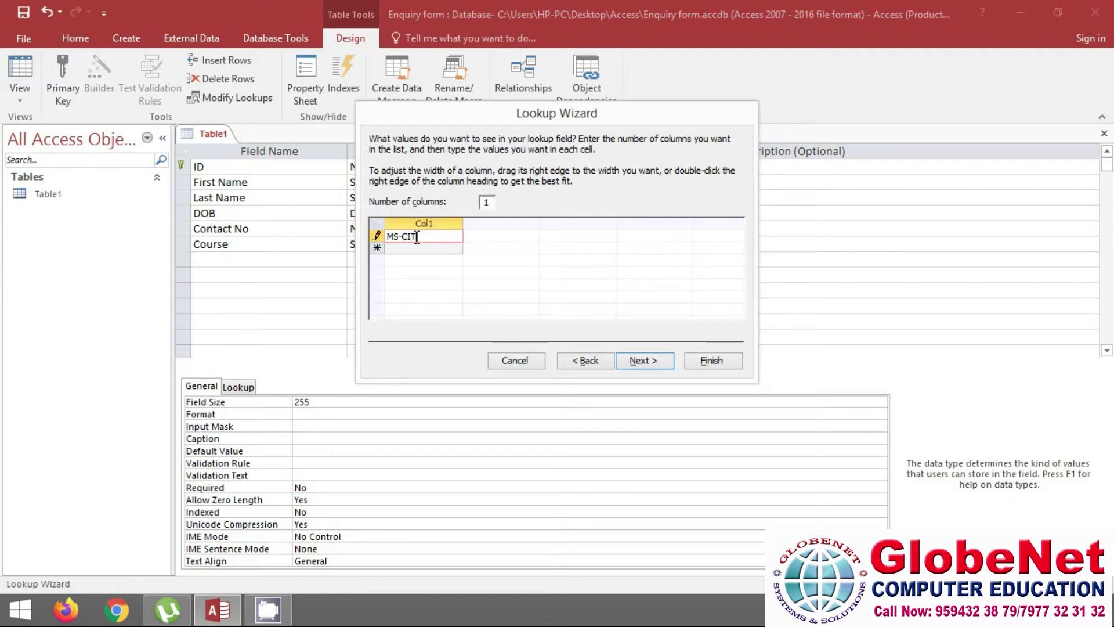
key(Return)
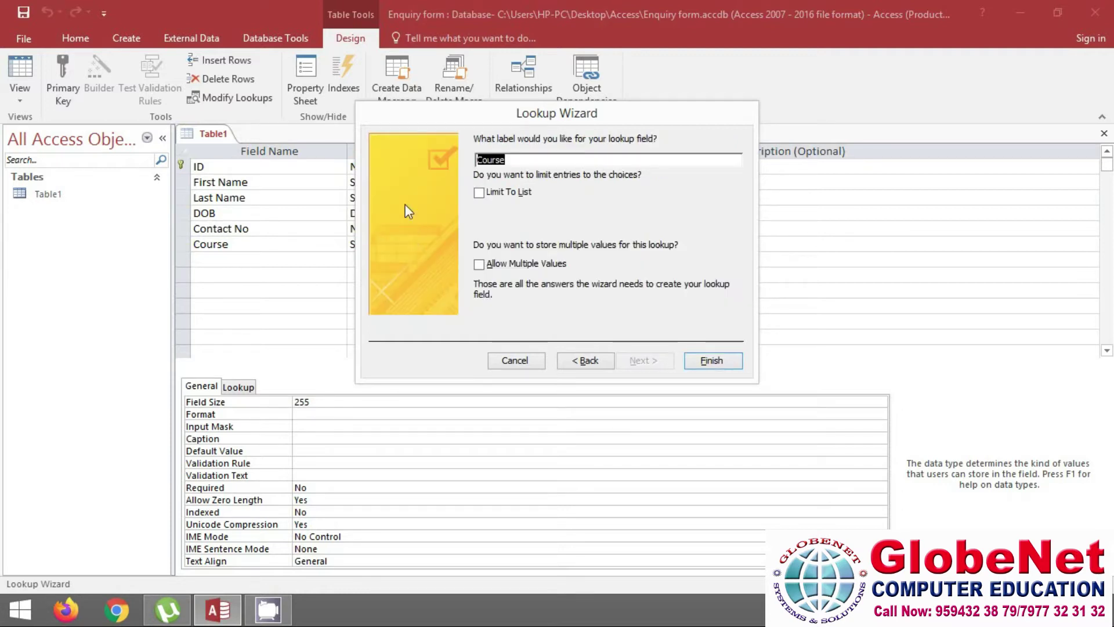
Add Tally with GST, Animation, DTP and Web Designing to the course value list
click(583, 360)
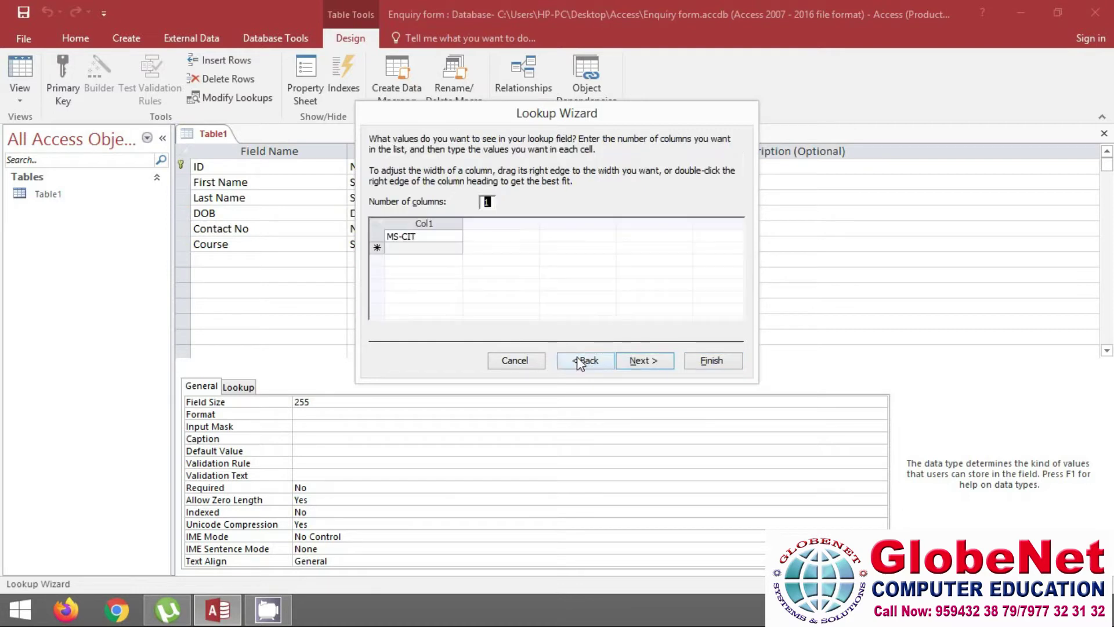
click(404, 248)
text(Tally with GST)
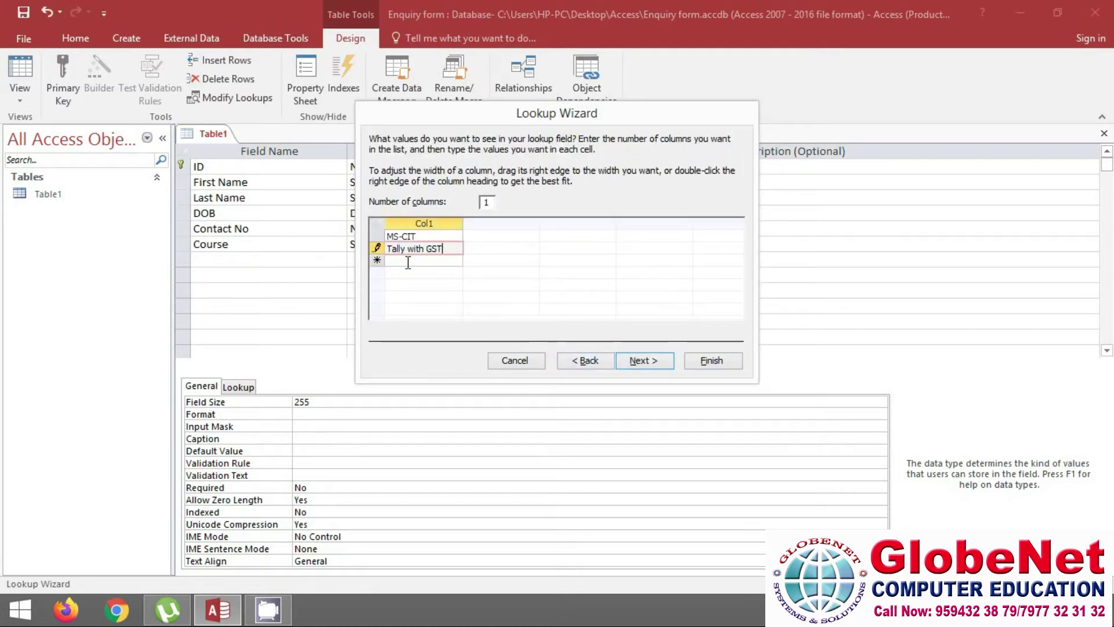
click(407, 261)
text(Animation)
click(406, 273)
text(DTp)
click(432, 290)
text(Web Designing)
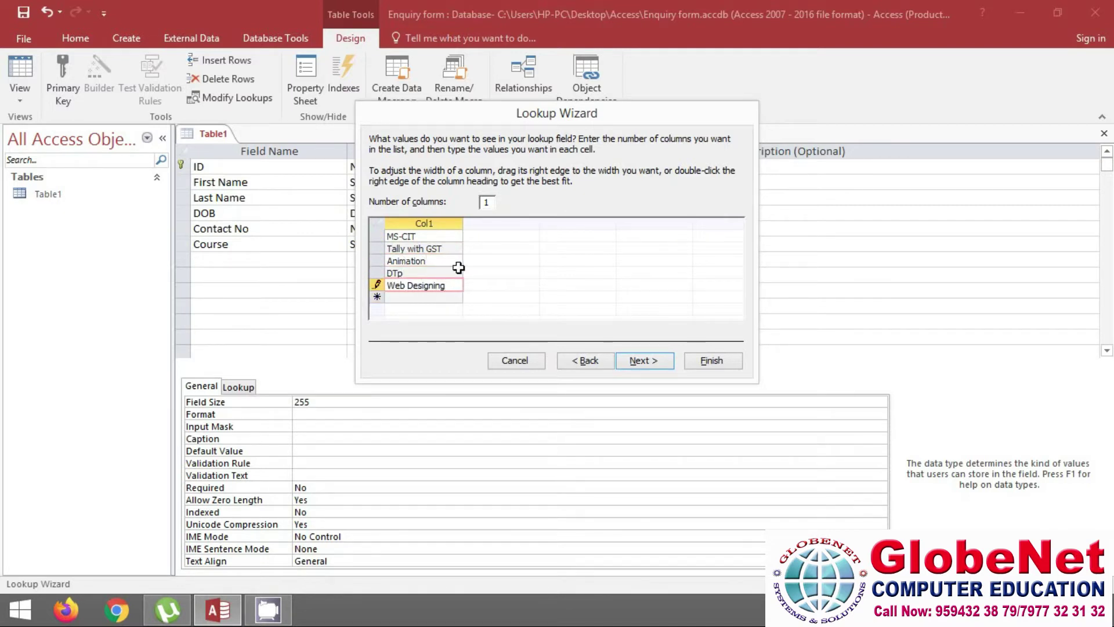
Correct the DTP entry and finish the lookup with the label Course
click(410, 272)
key(BackSpace)
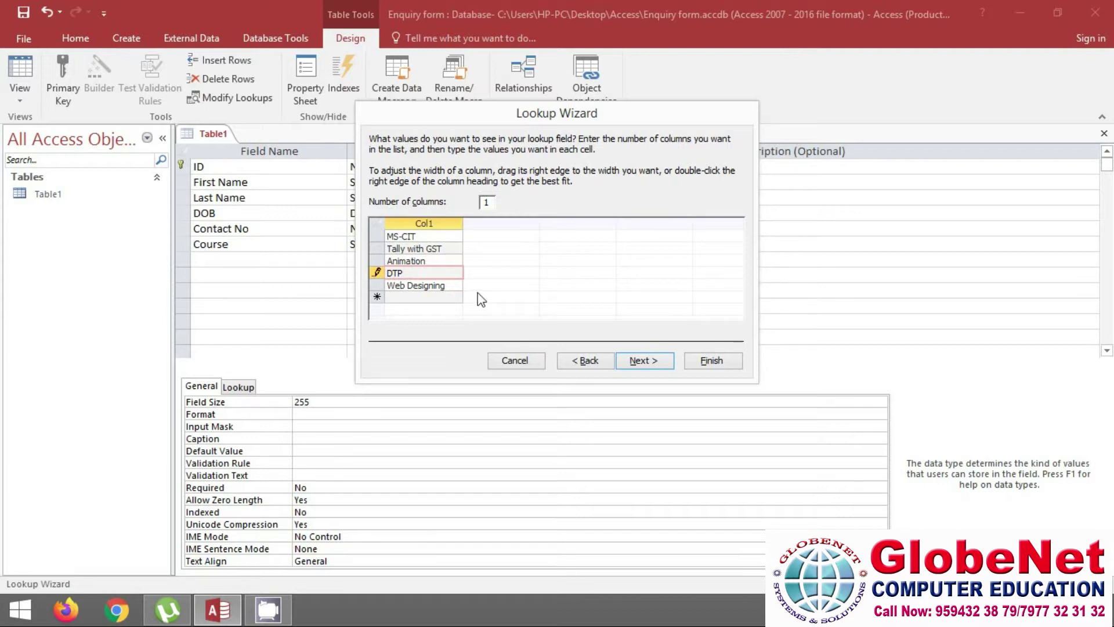
click(645, 360)
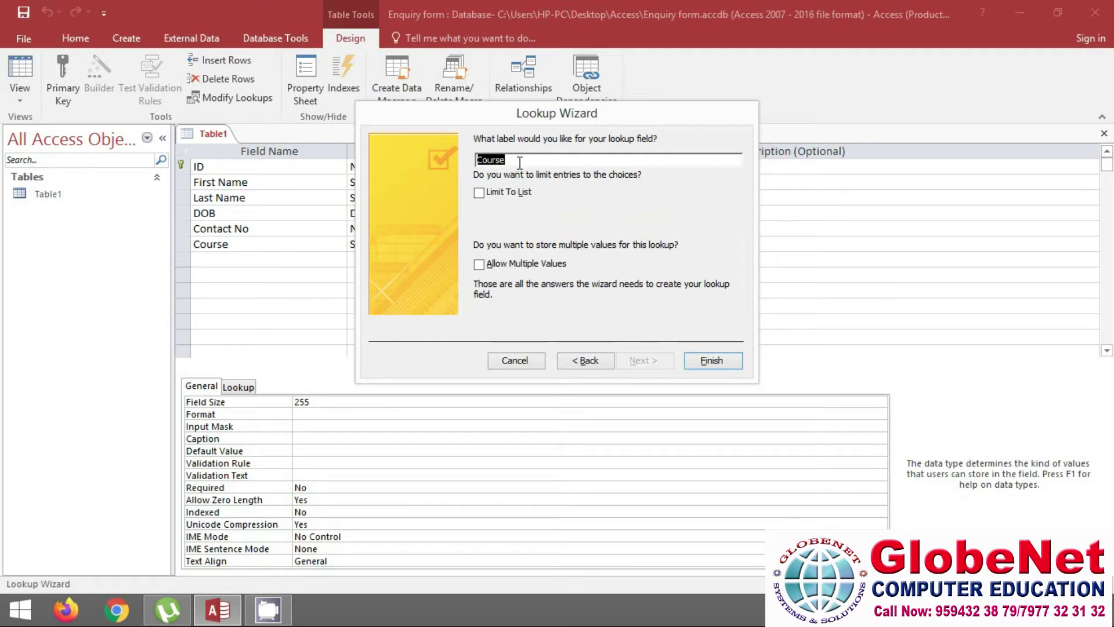
click(710, 362)
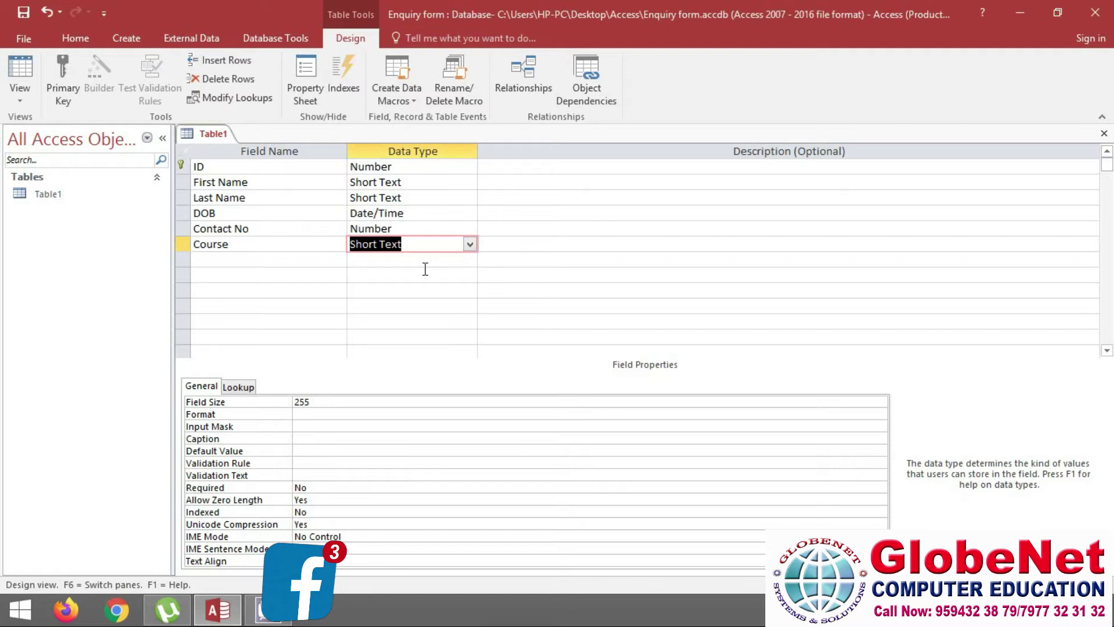
Add an Email ID field below Course with the Hyperlink data type
click(470, 245)
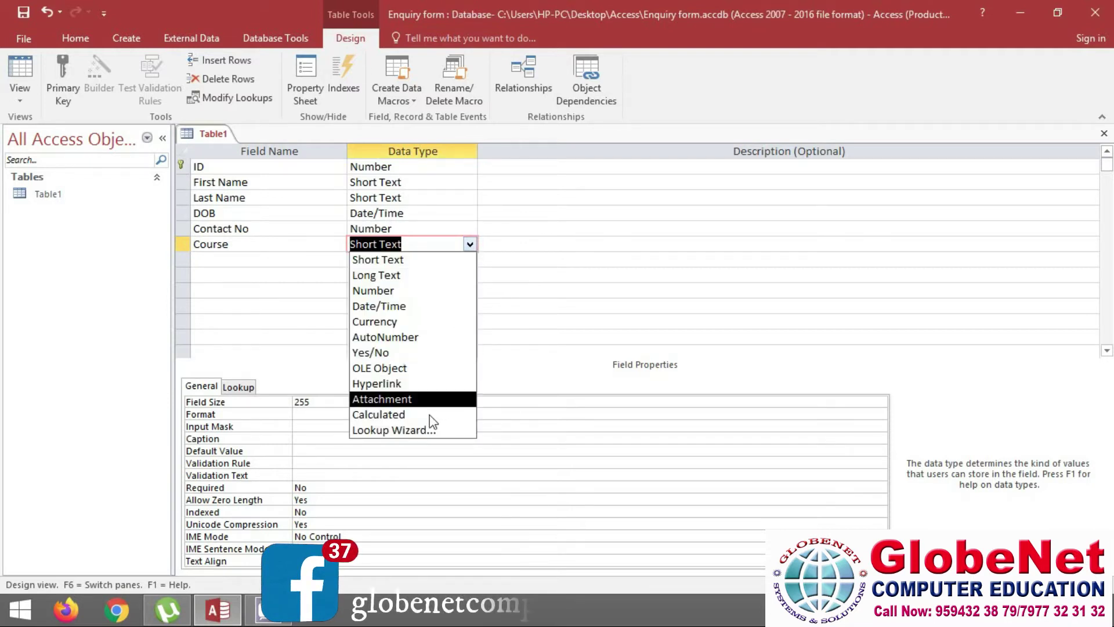
click(227, 259)
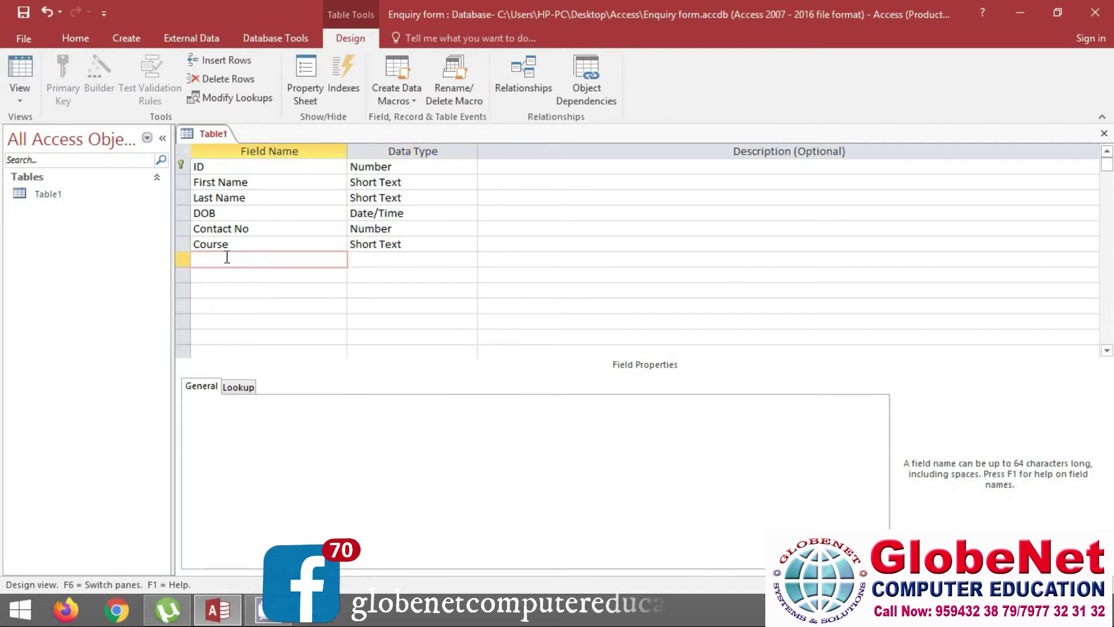
text(Email ID)
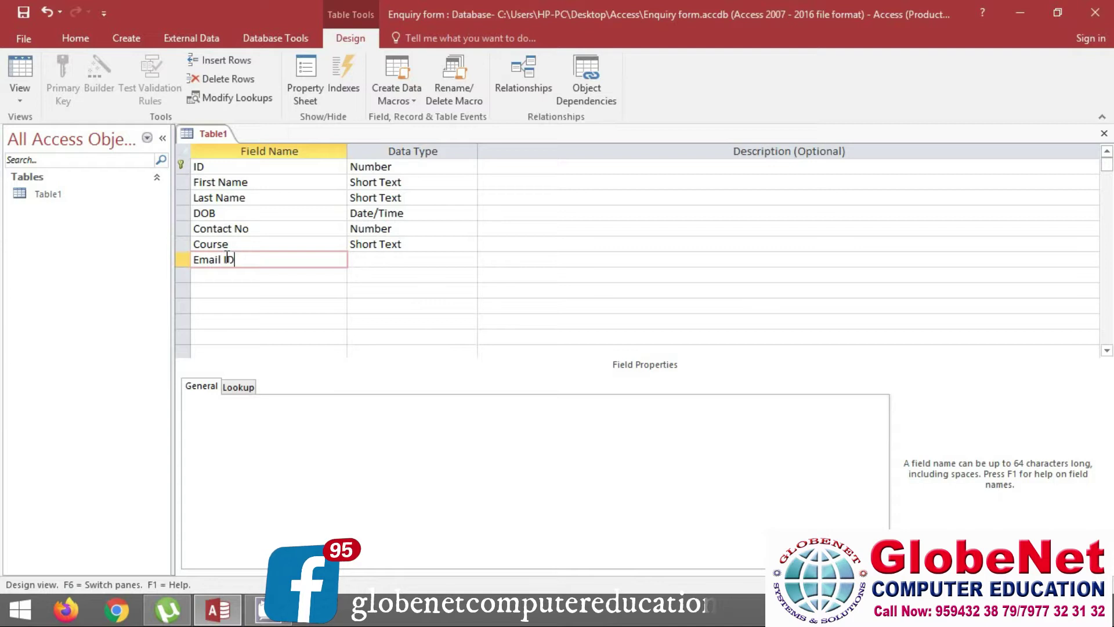
key(Tab)
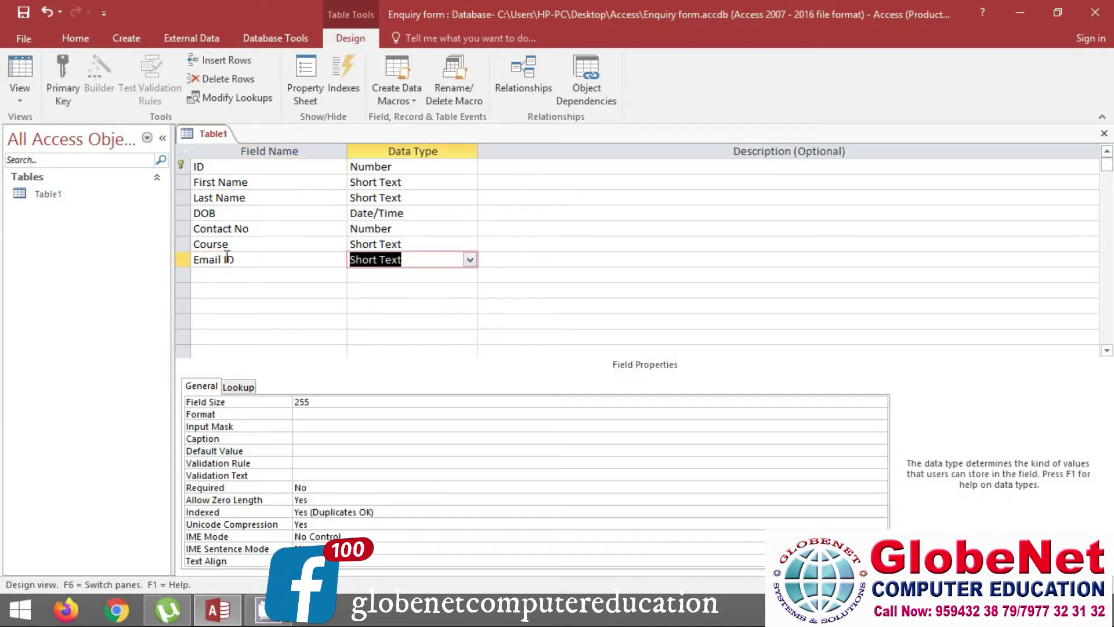
click(467, 260)
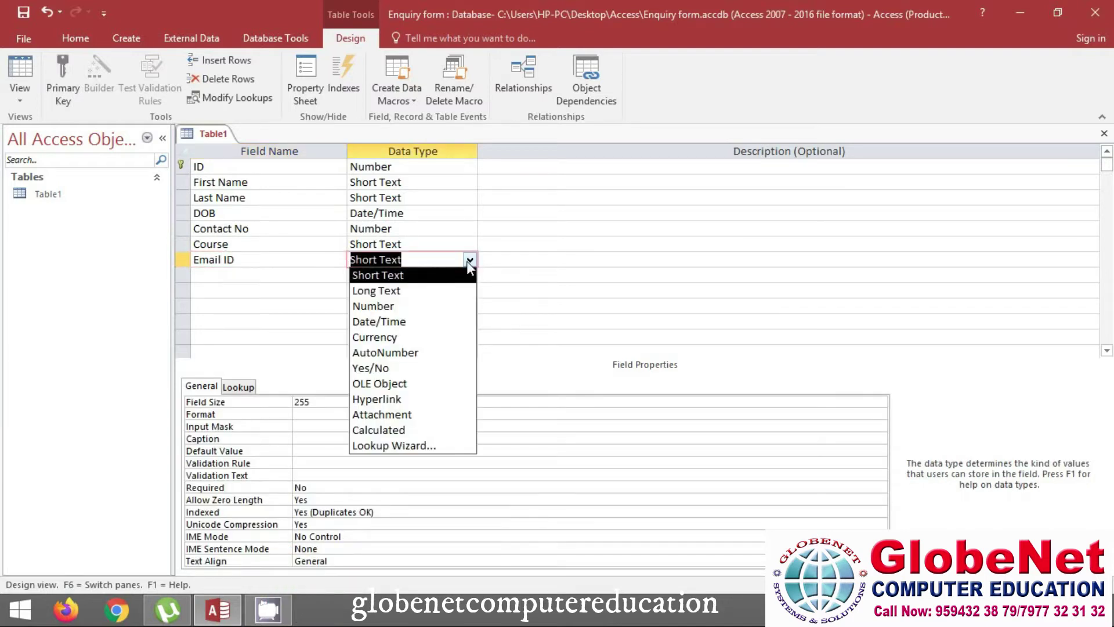
click(384, 402)
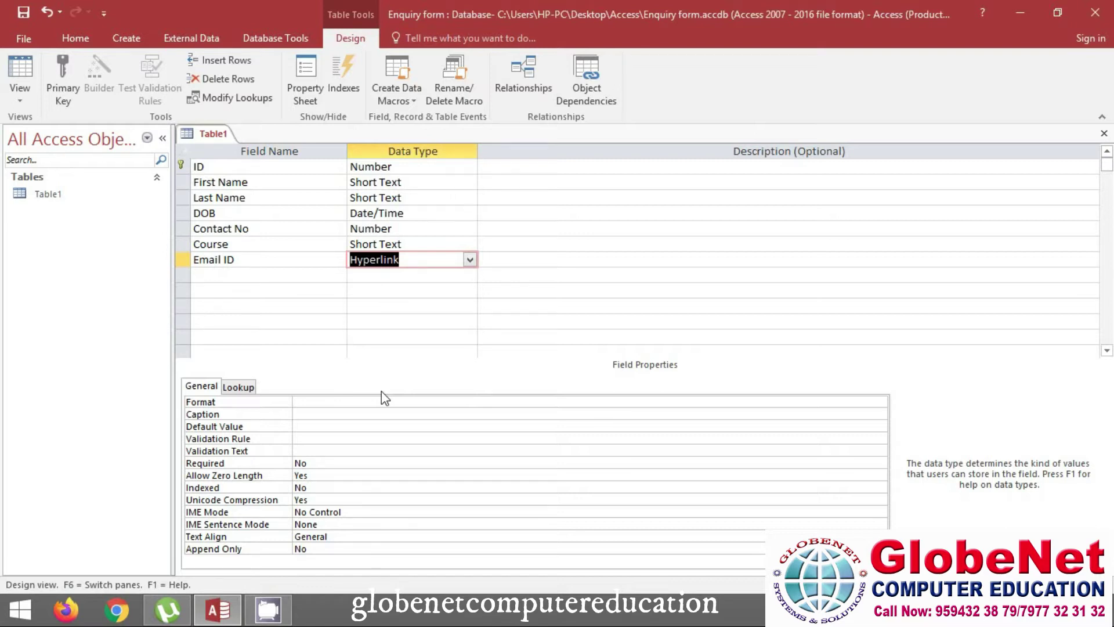
key(Tab)
key(Tab)
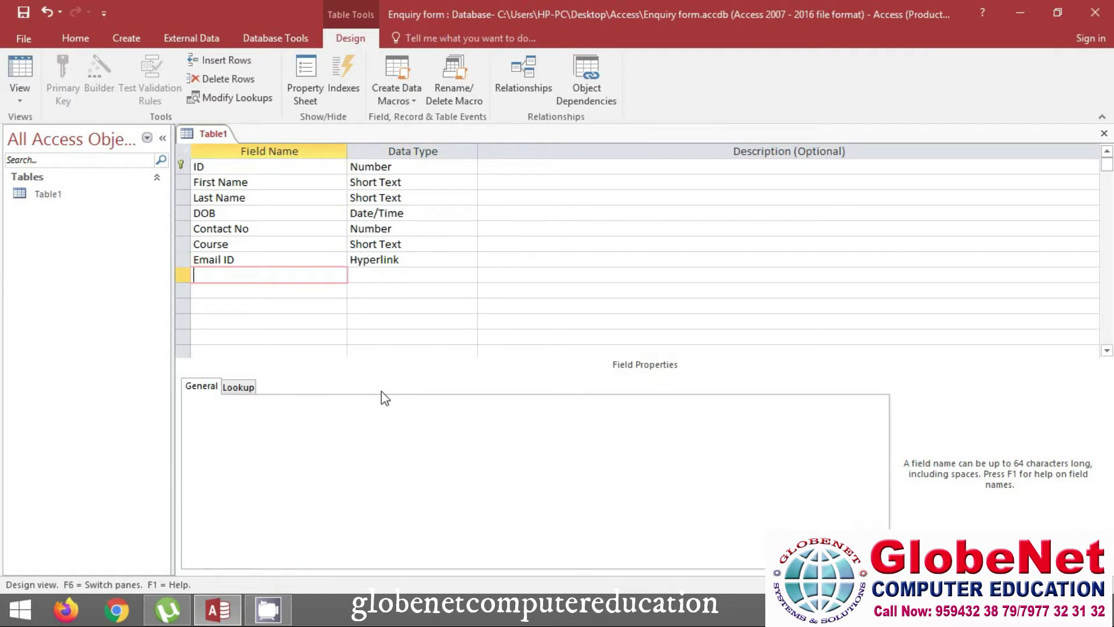
Add a Photo field with the Attachment data type below Email ID
text(Photo)
key(Tab)
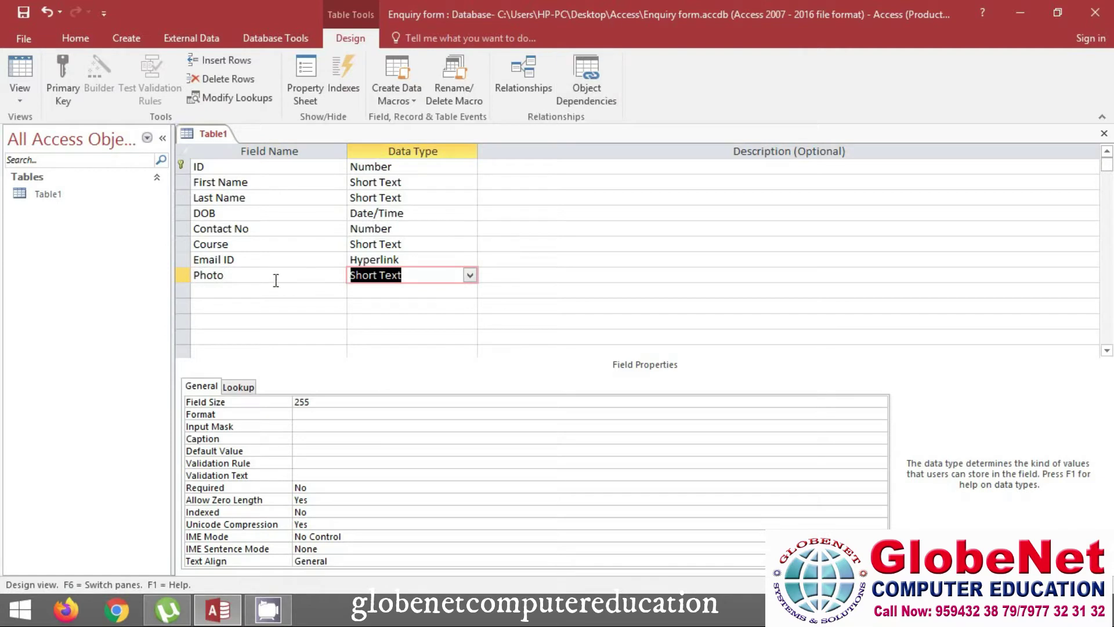
click(469, 277)
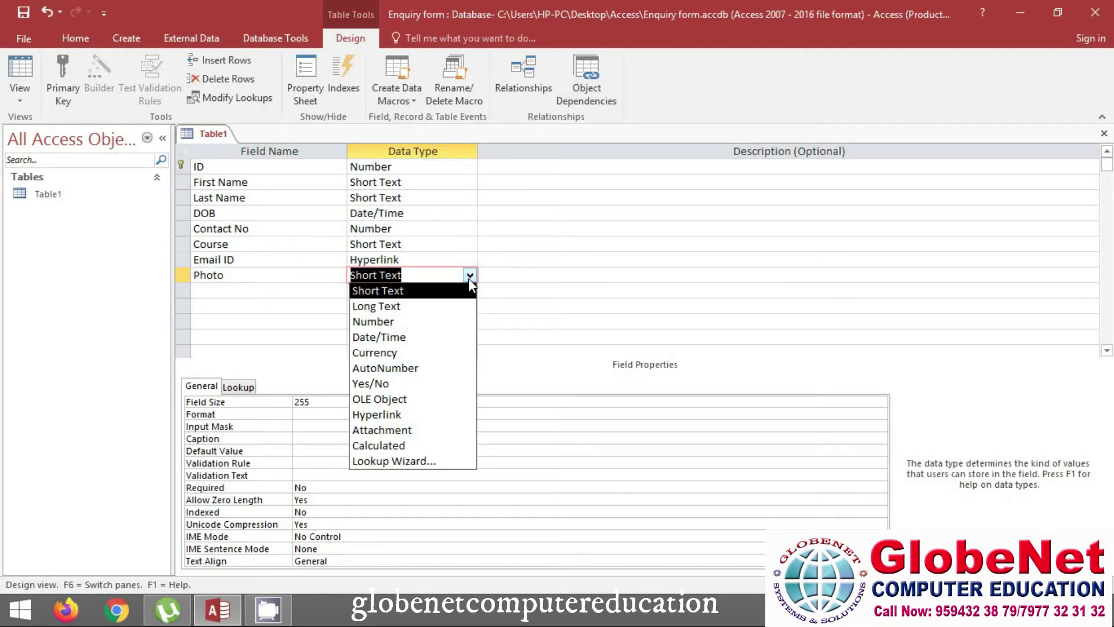
click(399, 430)
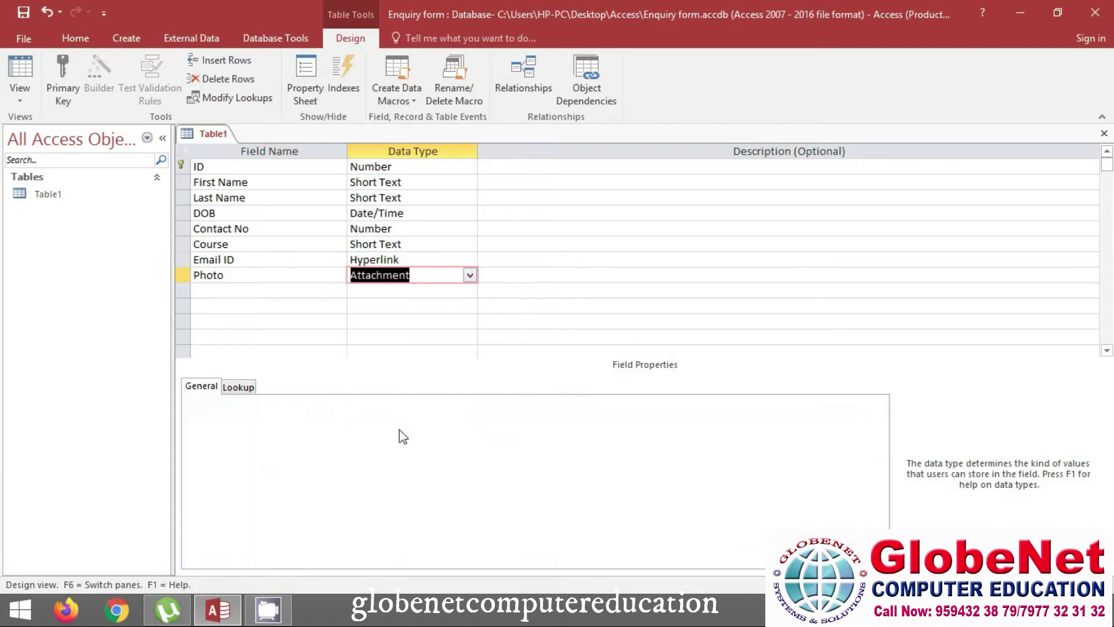
click(254, 290)
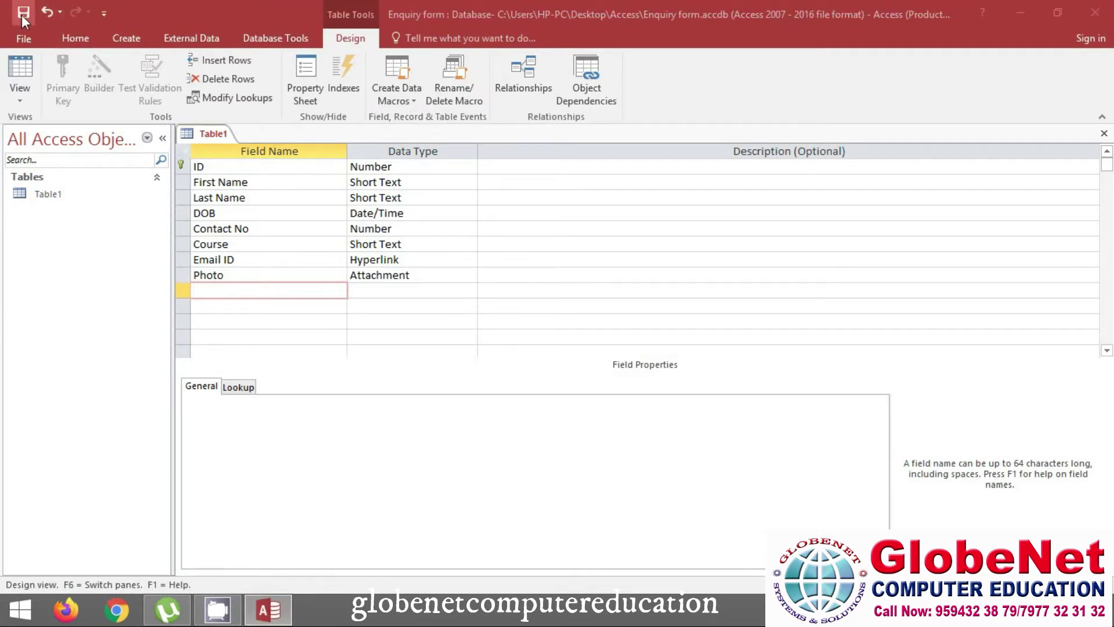
Save the Table1 design and switch it to Datasheet View
right_click(215, 140)
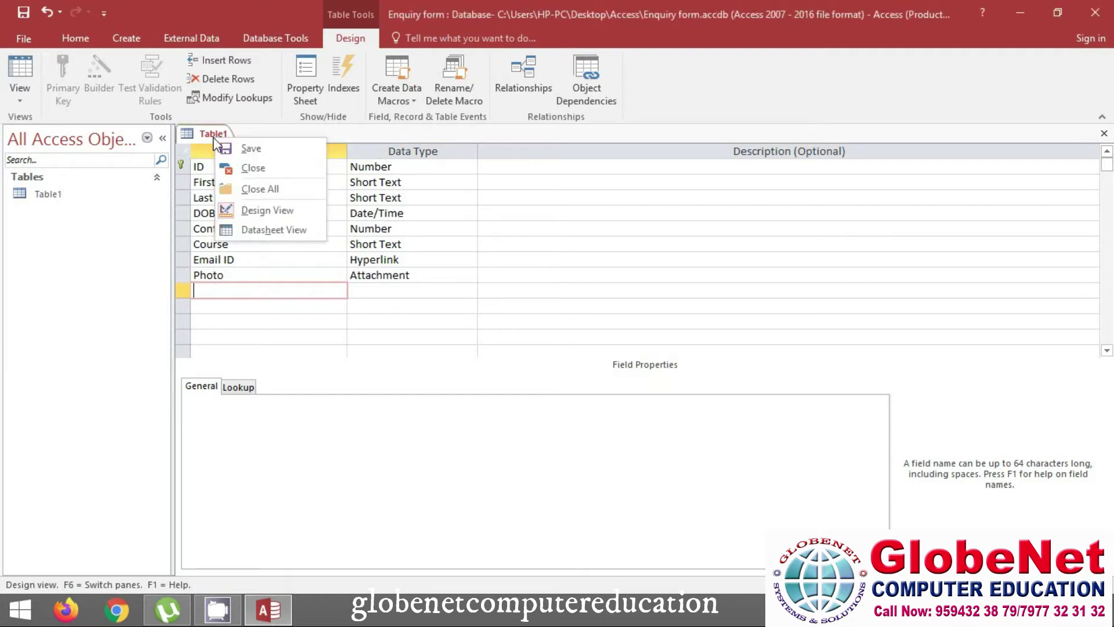
click(242, 146)
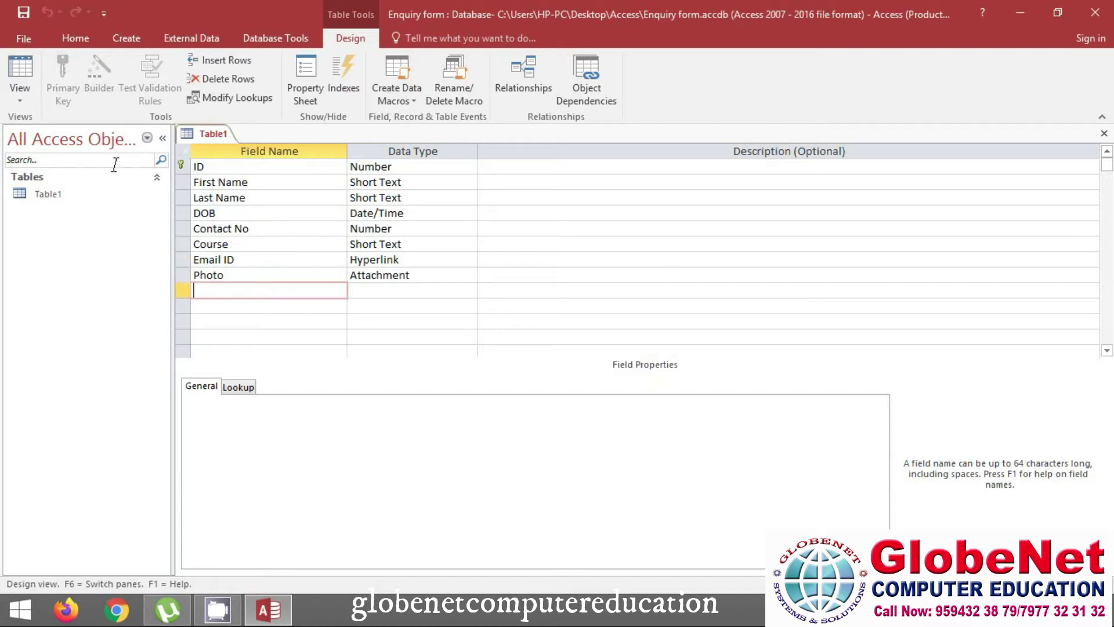
click(19, 98)
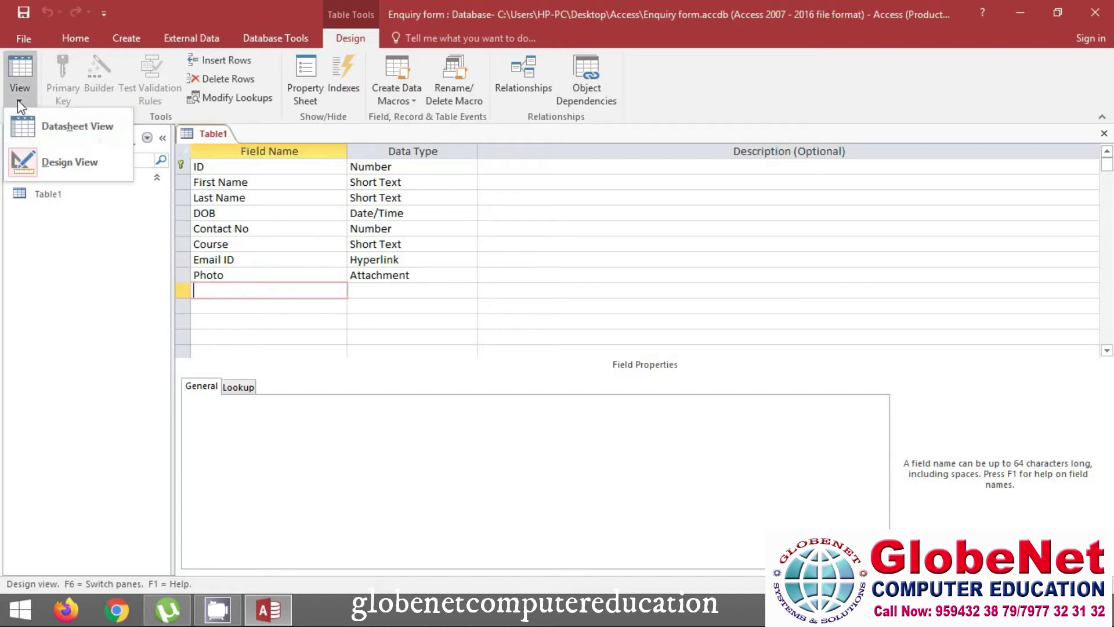
click(67, 134)
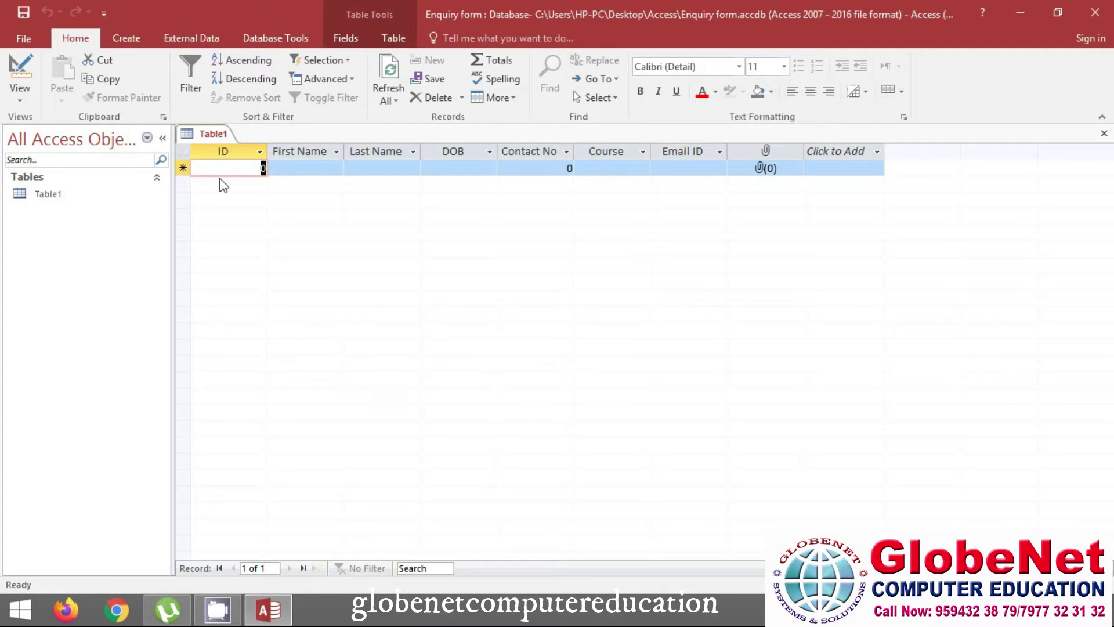
Enter the first record's ID 001 and the student's first and last names
text(001)
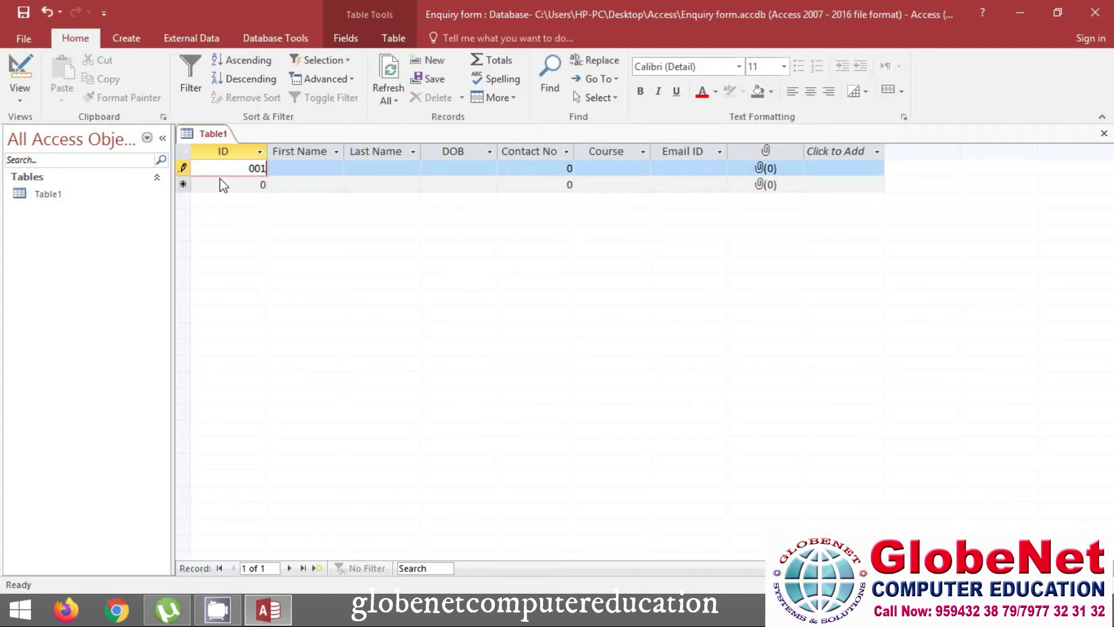
key(Tab)
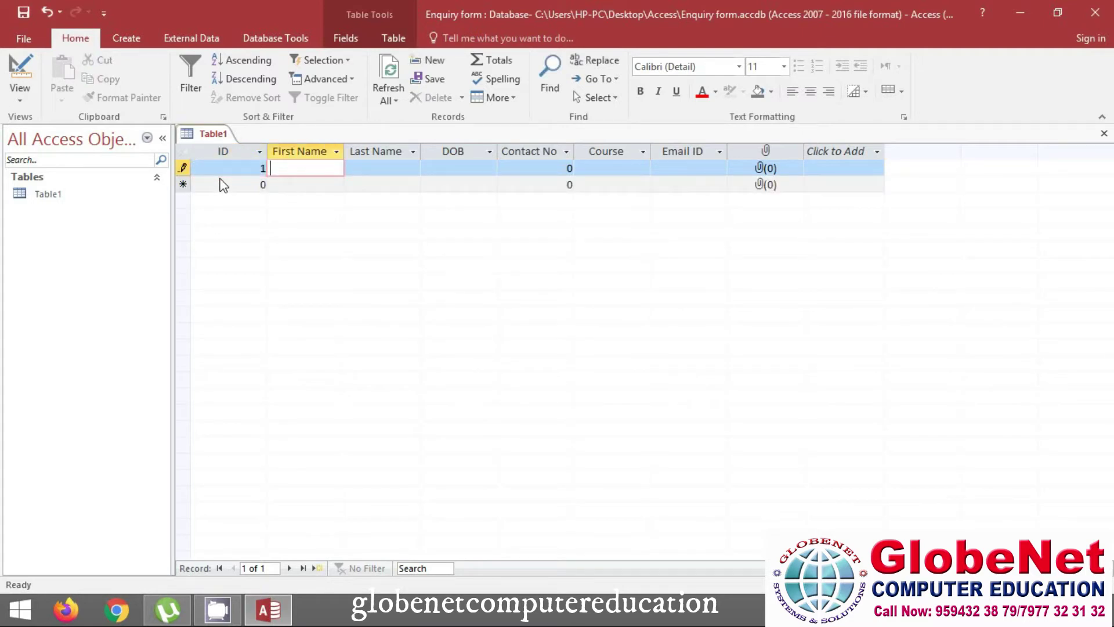
key(Tab)
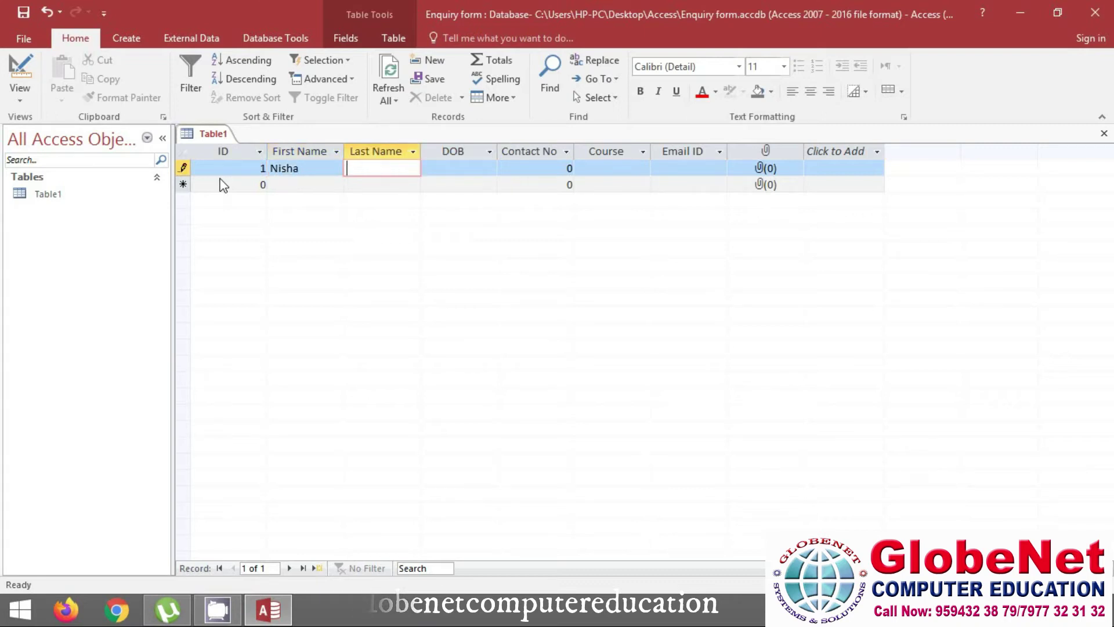
key(Tab)
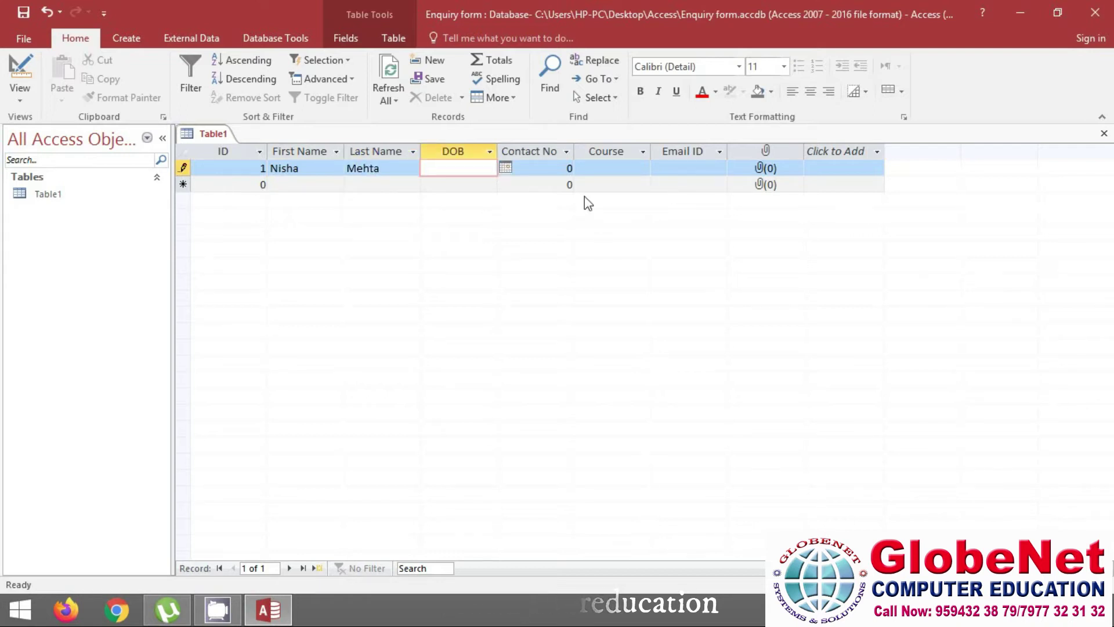
click(505, 167)
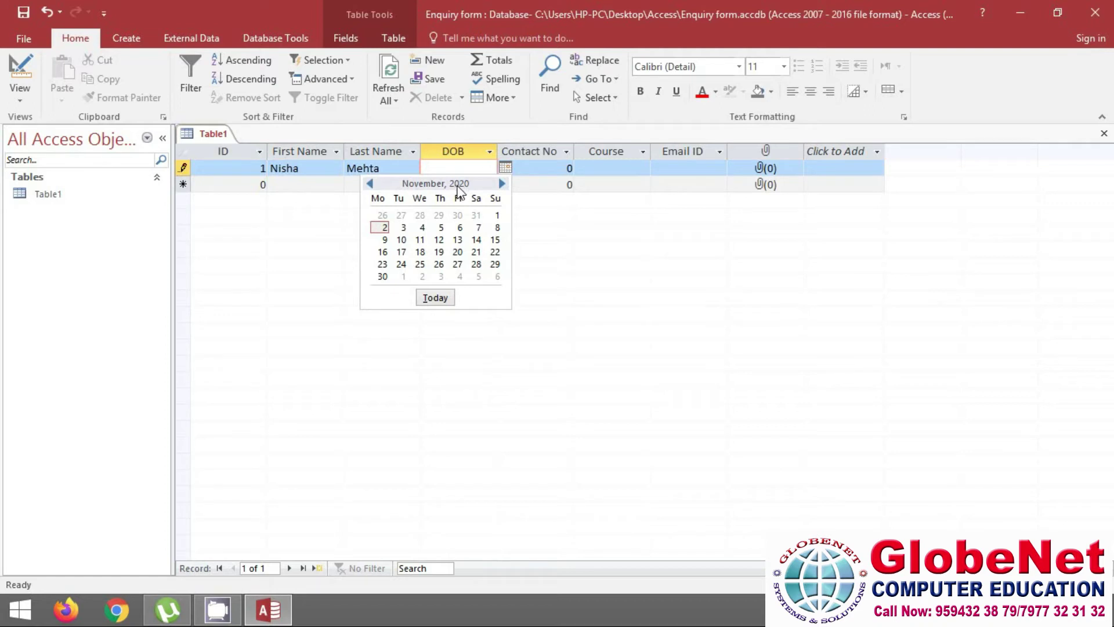
Page the DOB date picker back to September 2017 and pick 15-09-2017
click(370, 184)
double_click(370, 184)
double_click(370, 183)
click(370, 184)
double_click(371, 184)
click(371, 184)
double_click(370, 184)
triple_click(370, 184)
triple_click(371, 183)
triple_click(370, 183)
click(370, 183)
double_click(370, 183)
click(370, 183)
double_click(372, 183)
triple_click(371, 183)
double_click(371, 183)
double_click(372, 183)
click(371, 183)
double_click(371, 184)
double_click(371, 184)
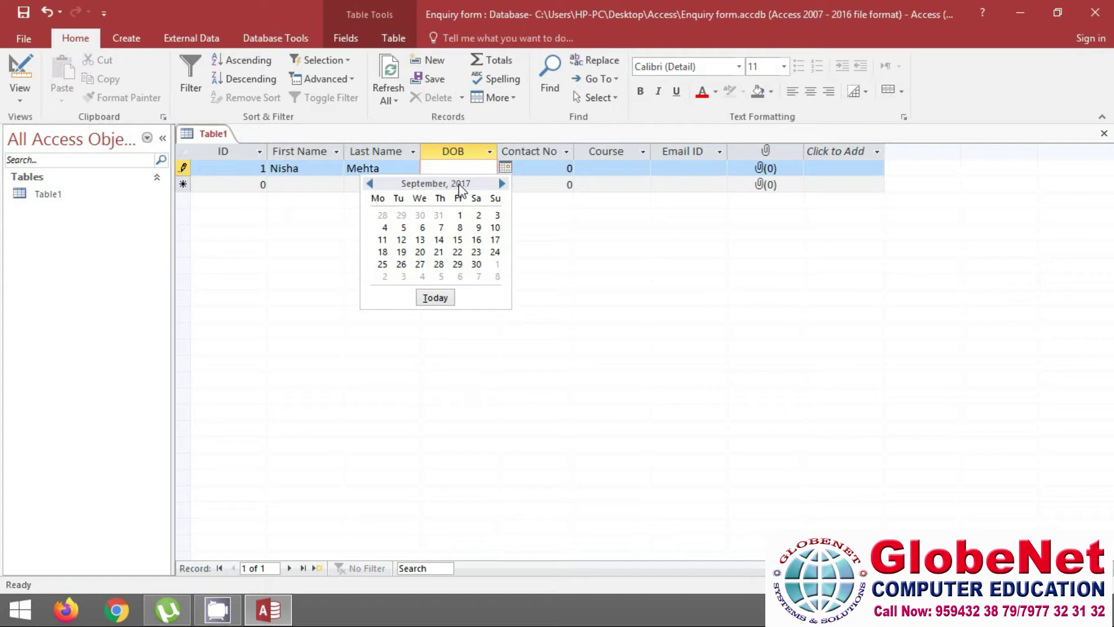
click(458, 239)
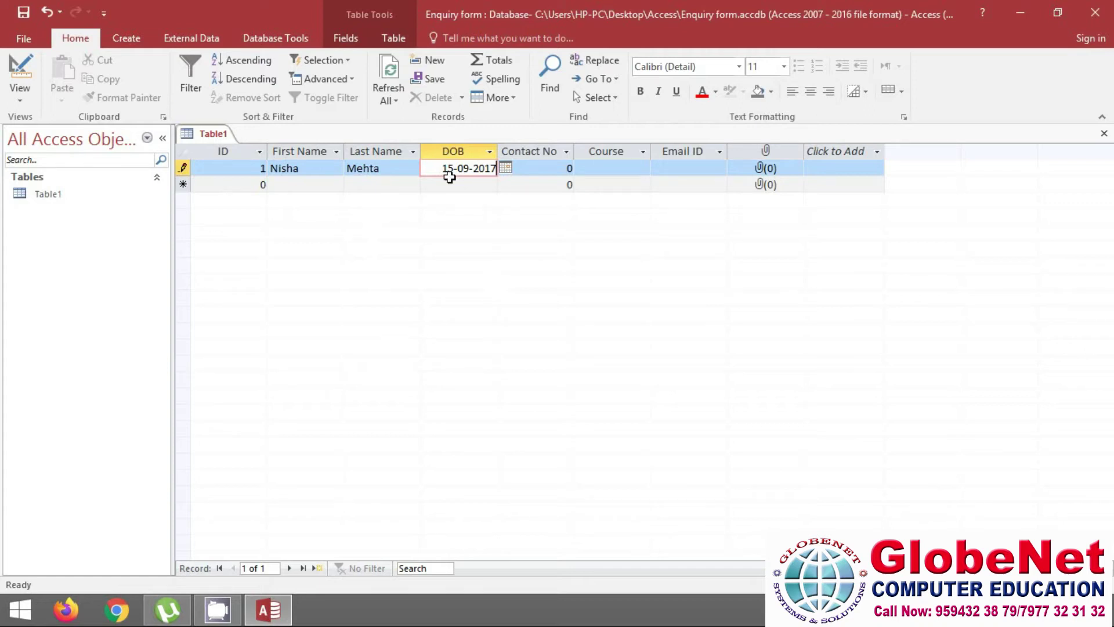
key(BackSpace)
key(BackSpace)
key(BackSpace)
key(BackSpace)
key(BackSpace)
key(BackSpace)
key(BackSpace)
key(BackSpace)
key(BackSpace)
key(BackSpace)
text(05/08/1)
text(999)
key(Tab)
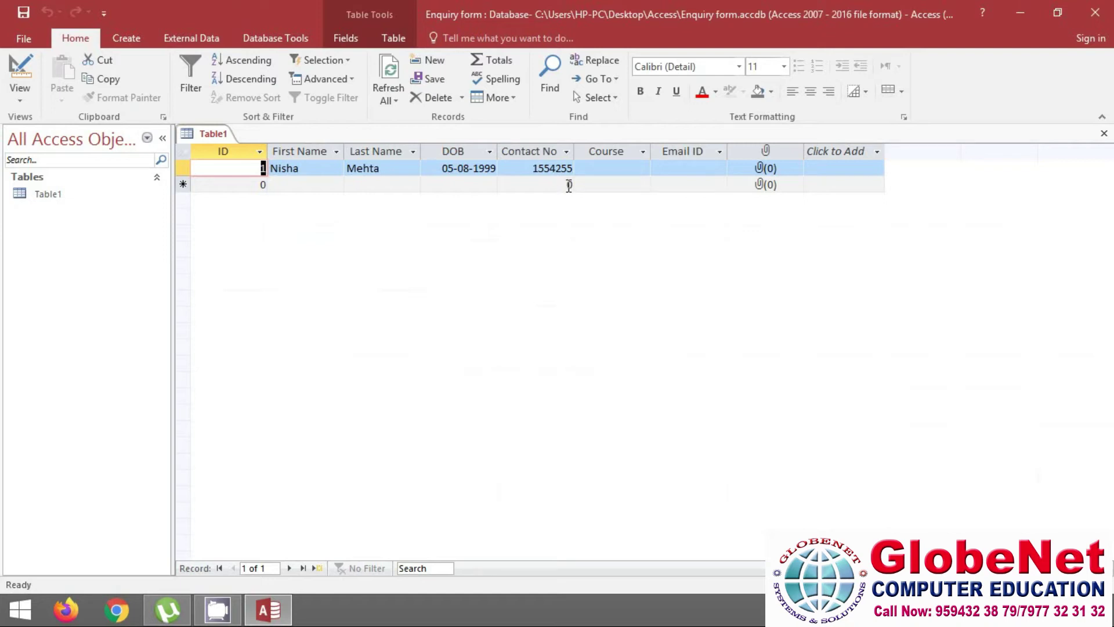
Set the first record's Course to Tally with GST from the lookup list
click(604, 167)
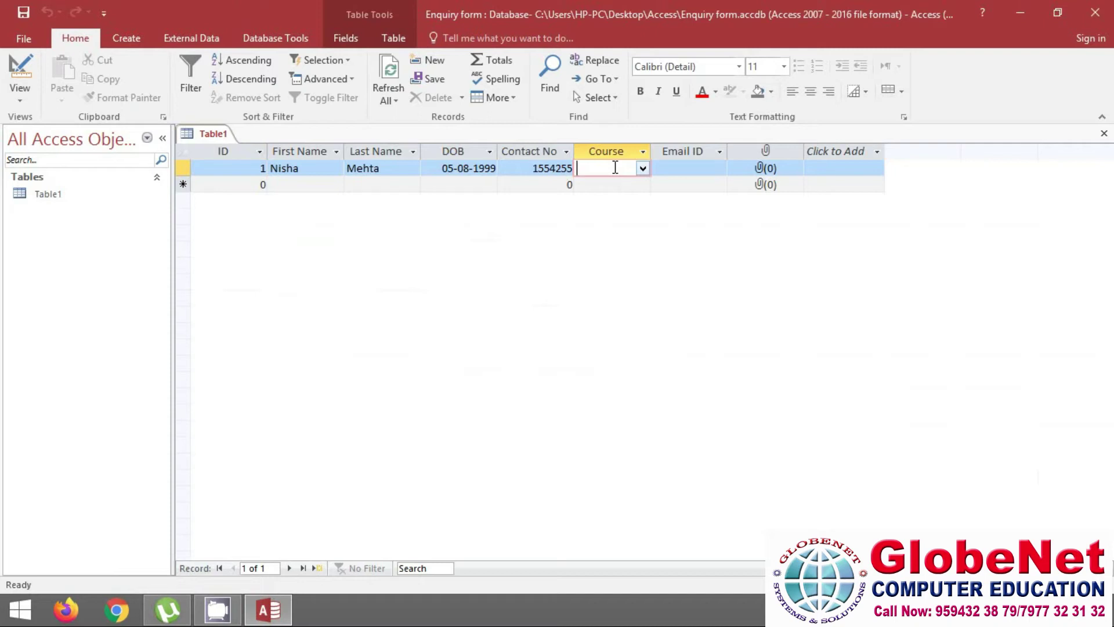
click(644, 169)
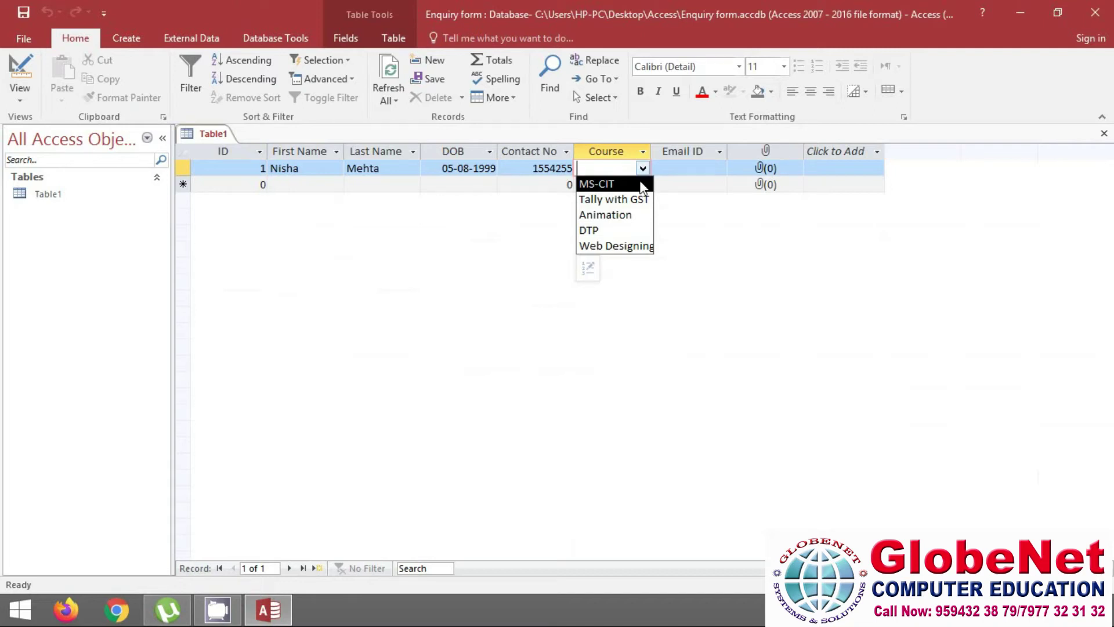
click(601, 199)
Enter the student's e-mail address in the Email ID field
click(670, 169)
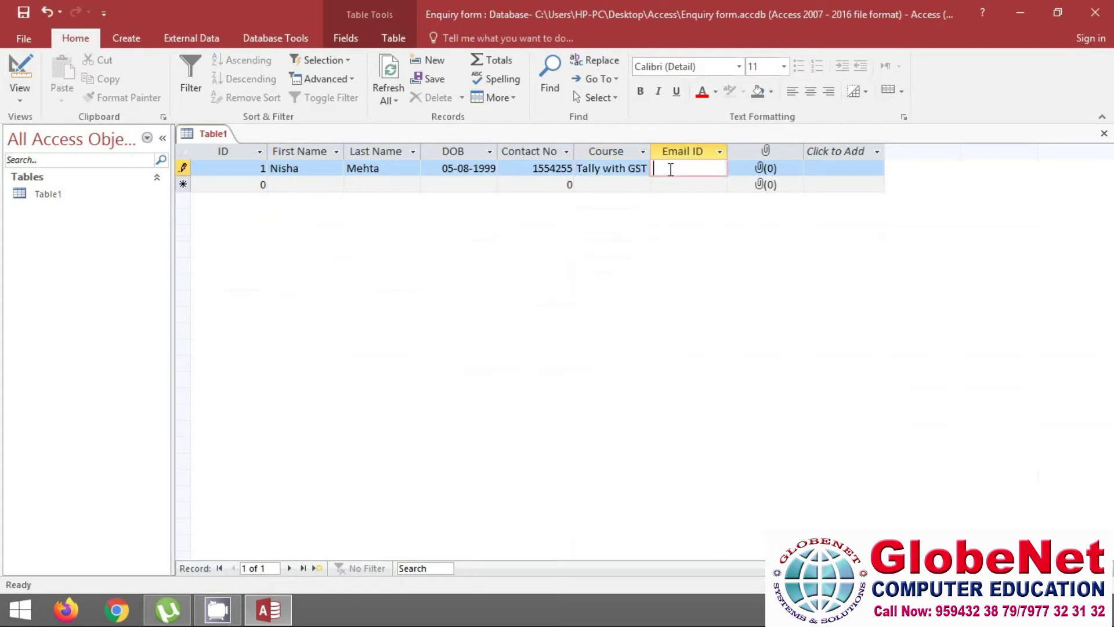
click(762, 172)
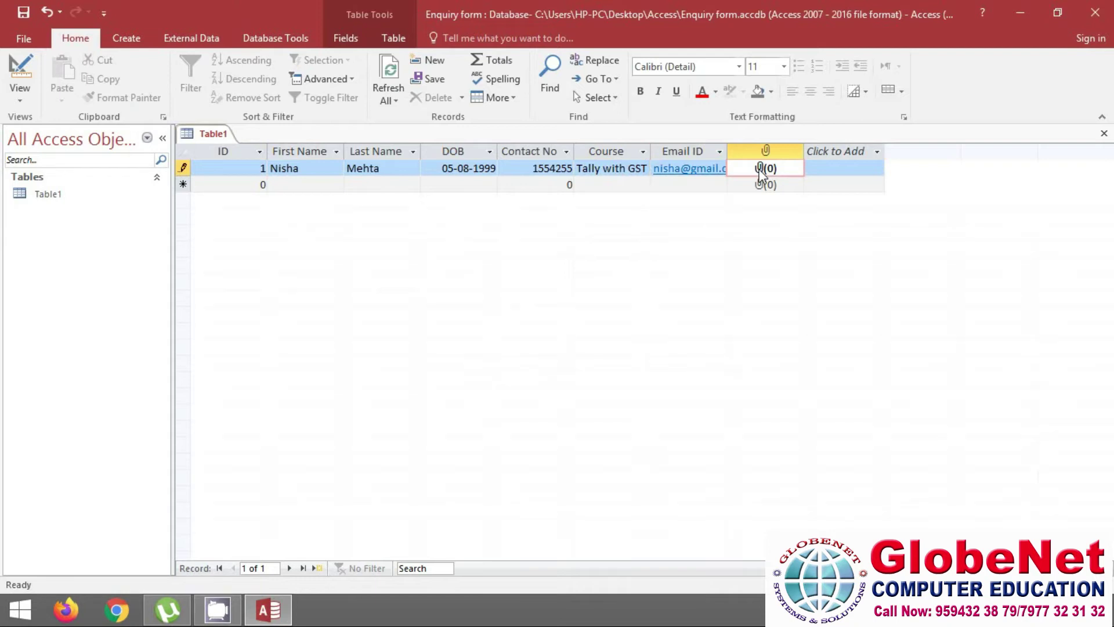
Attach m1.jpeg from Desktop > Photo > bg to the first record's Photo field
double_click(762, 172)
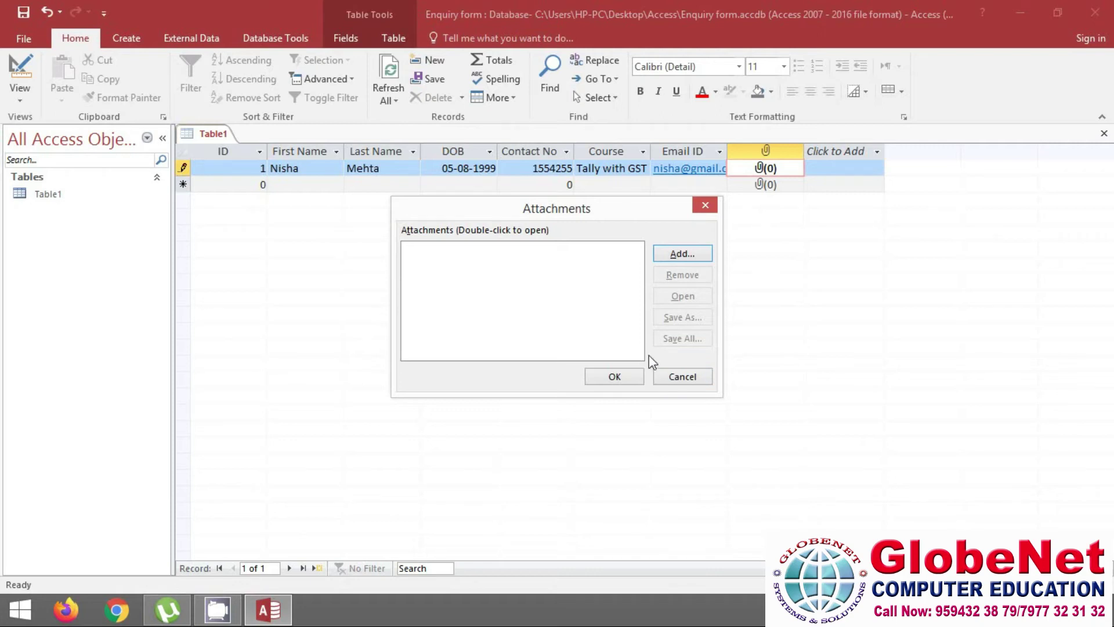
click(673, 257)
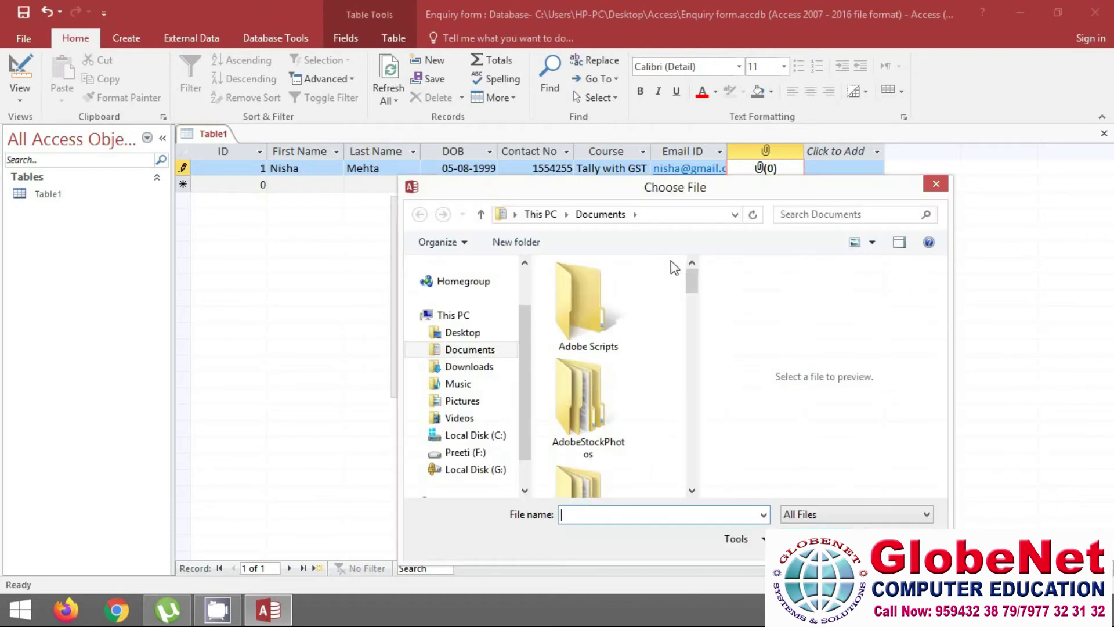
click(473, 336)
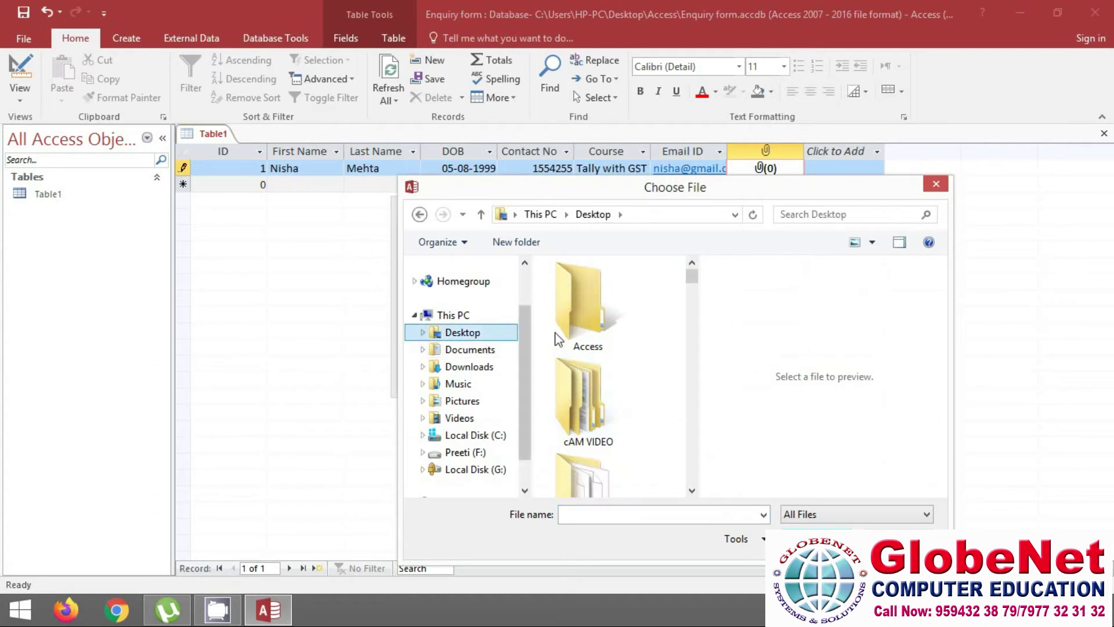
drag(691, 278, 695, 323)
double_click(597, 325)
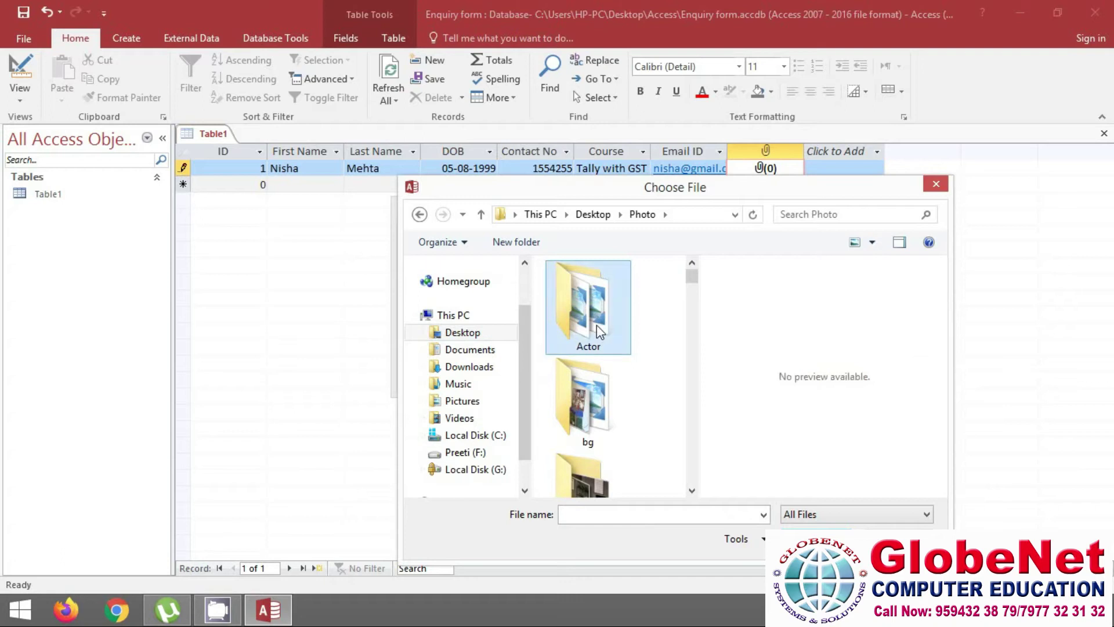
double_click(597, 325)
drag(692, 284, 692, 328)
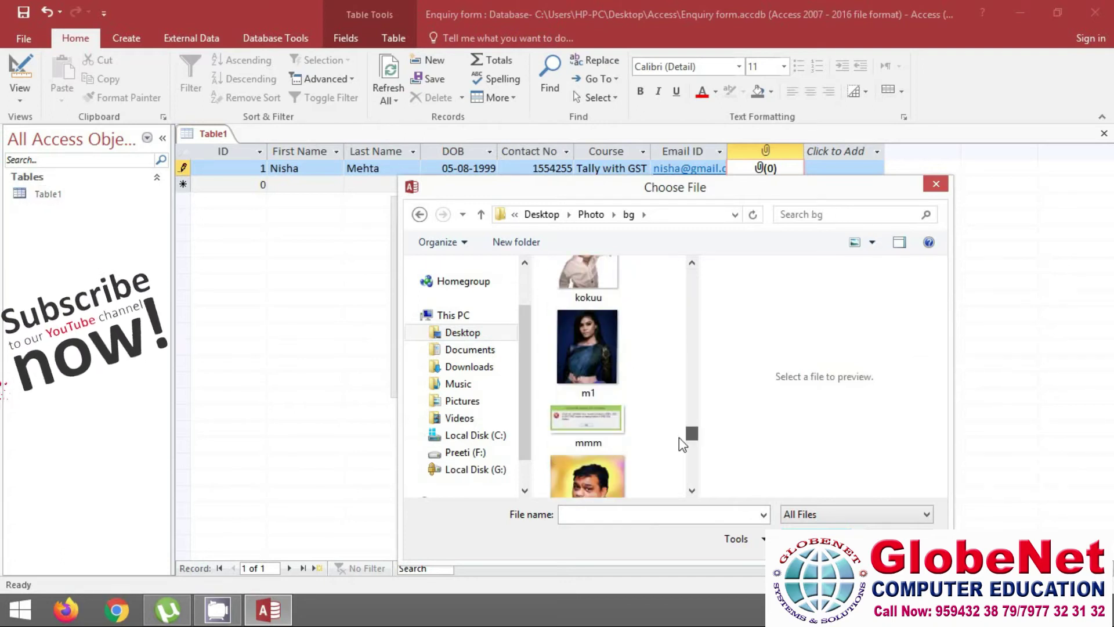
scroll(679, 437, down, 1)
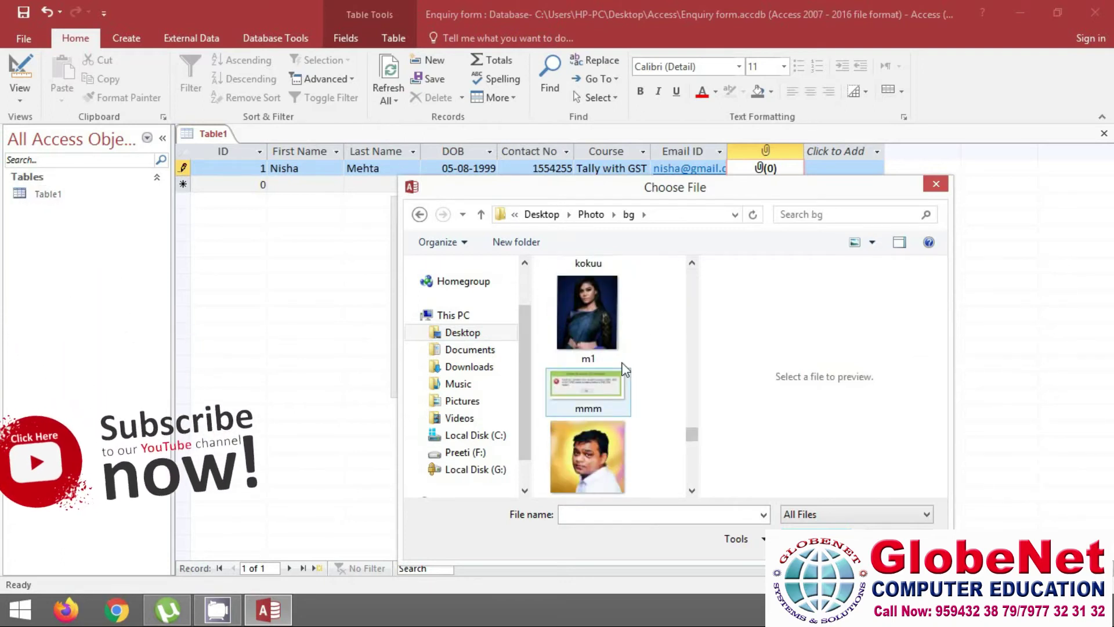
click(604, 328)
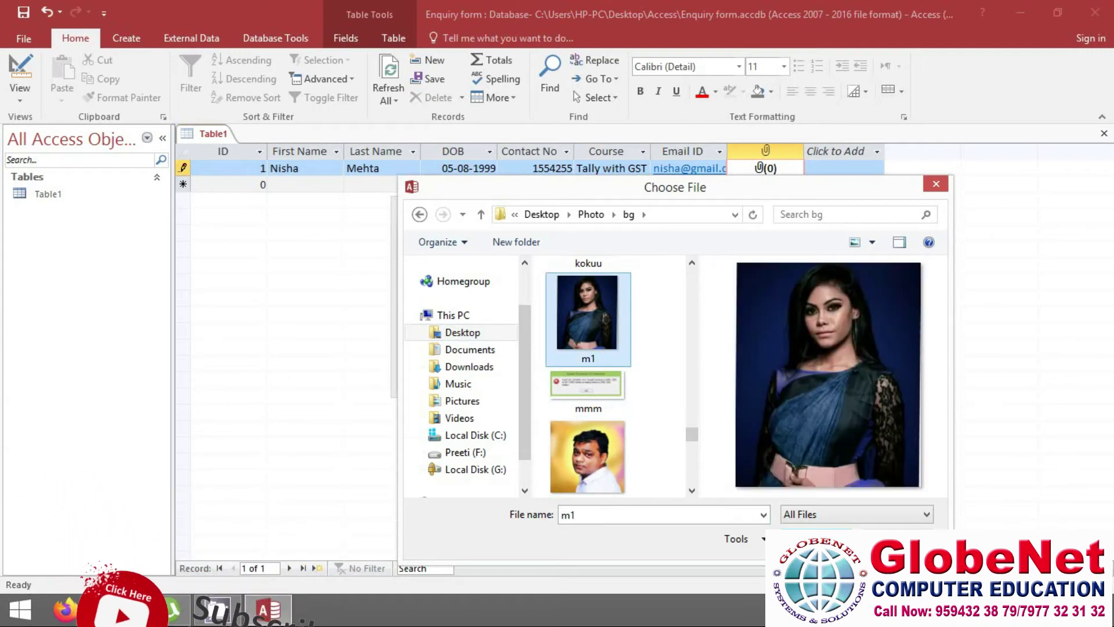
click(816, 539)
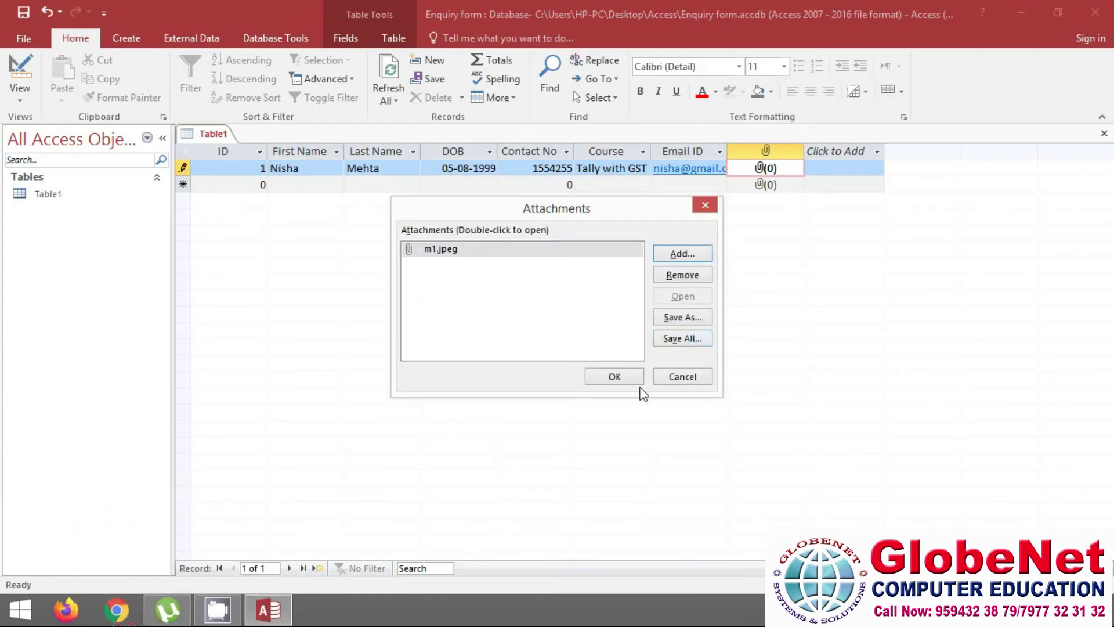
click(615, 377)
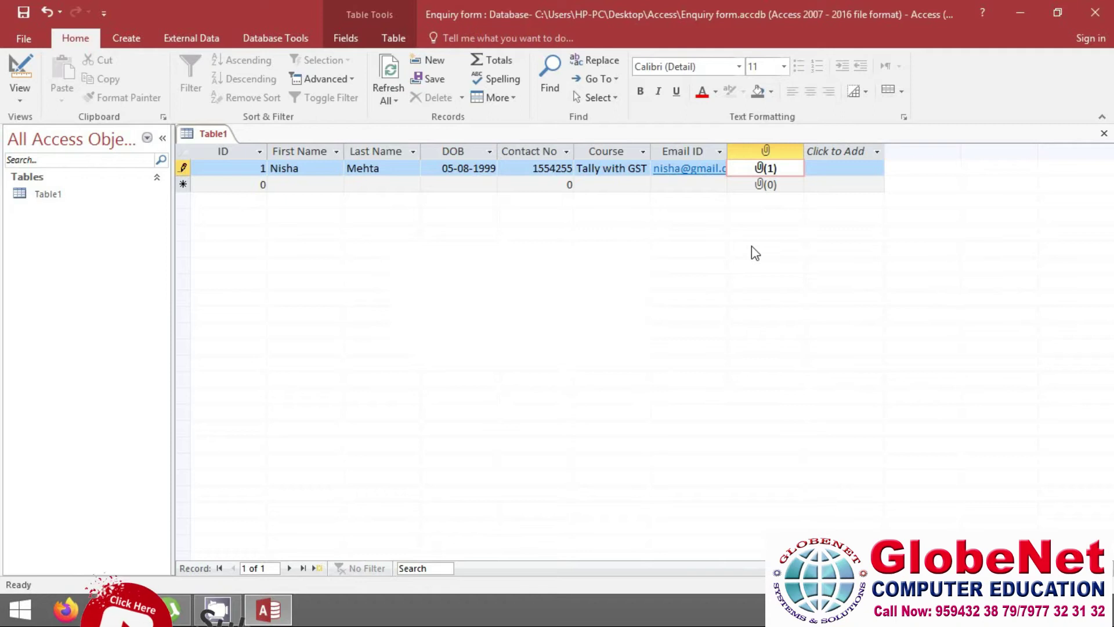
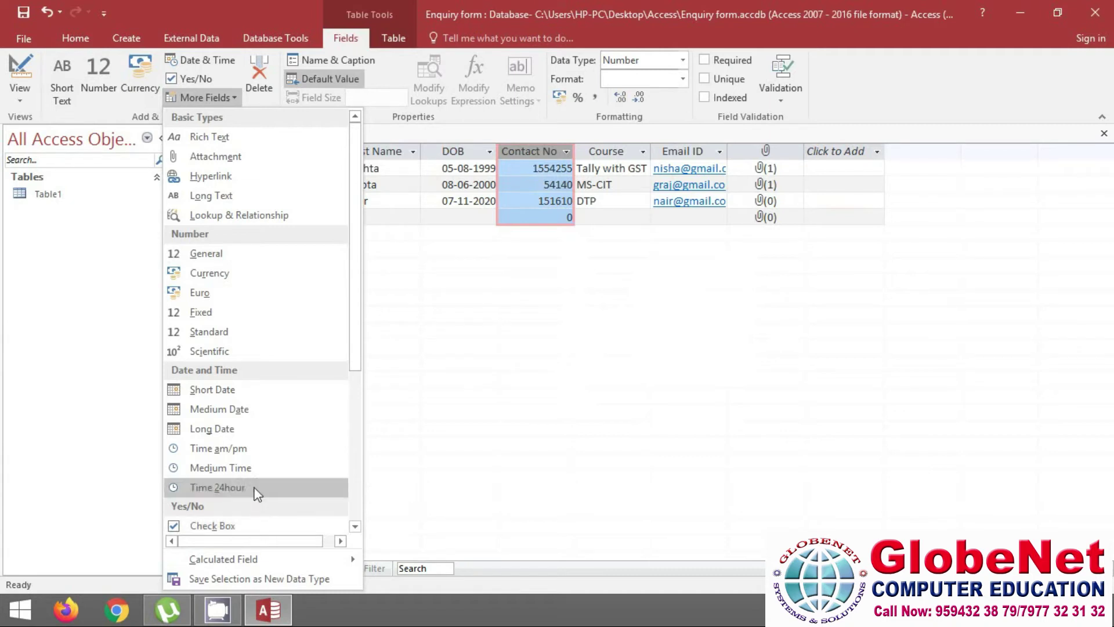
Rename Table1's Contact No column to Mobile No
click(421, 320)
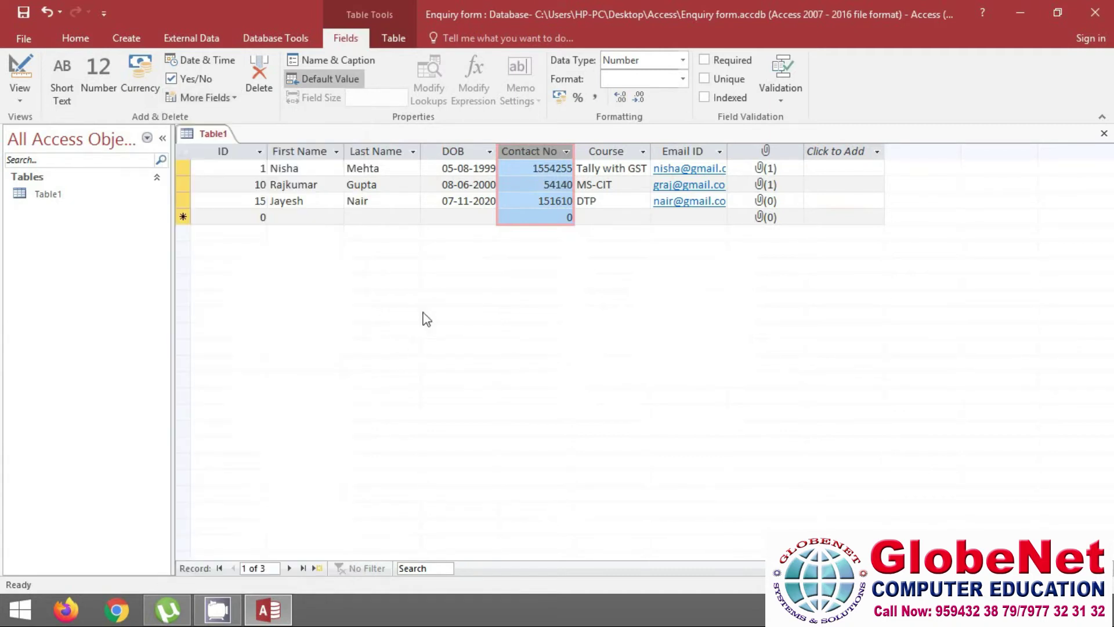
double_click(517, 151)
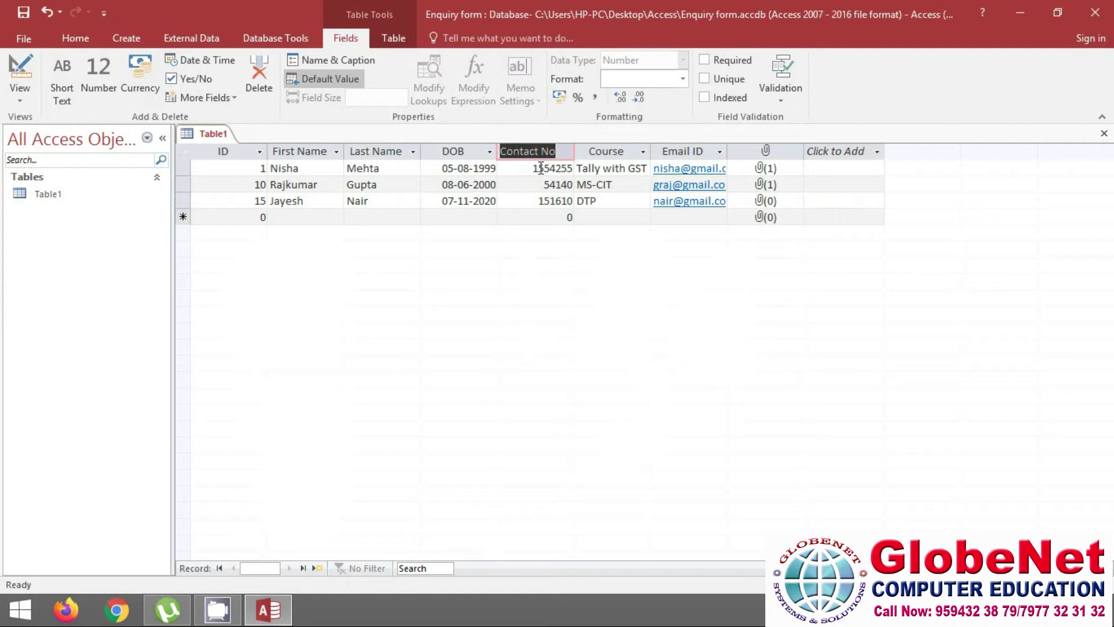
text(Mobile No)
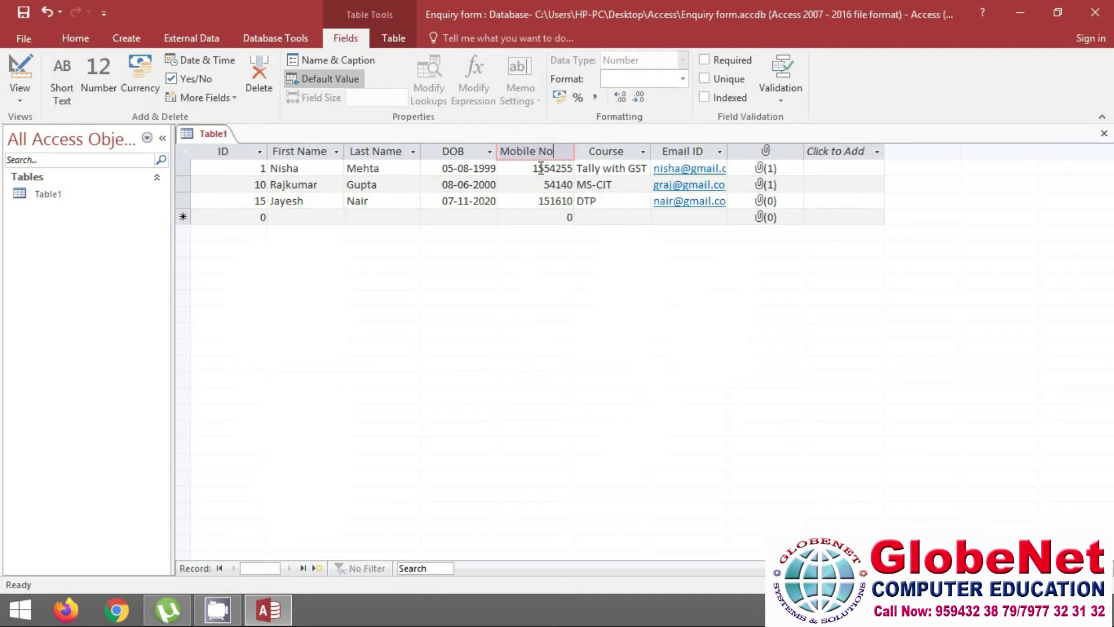
key(Return)
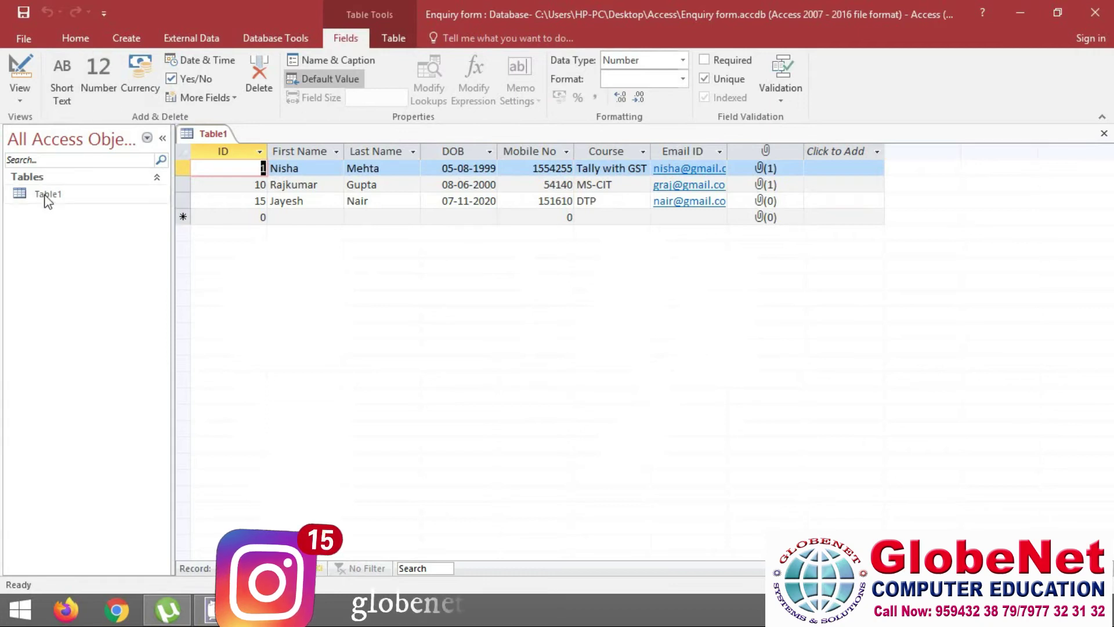
click(19, 84)
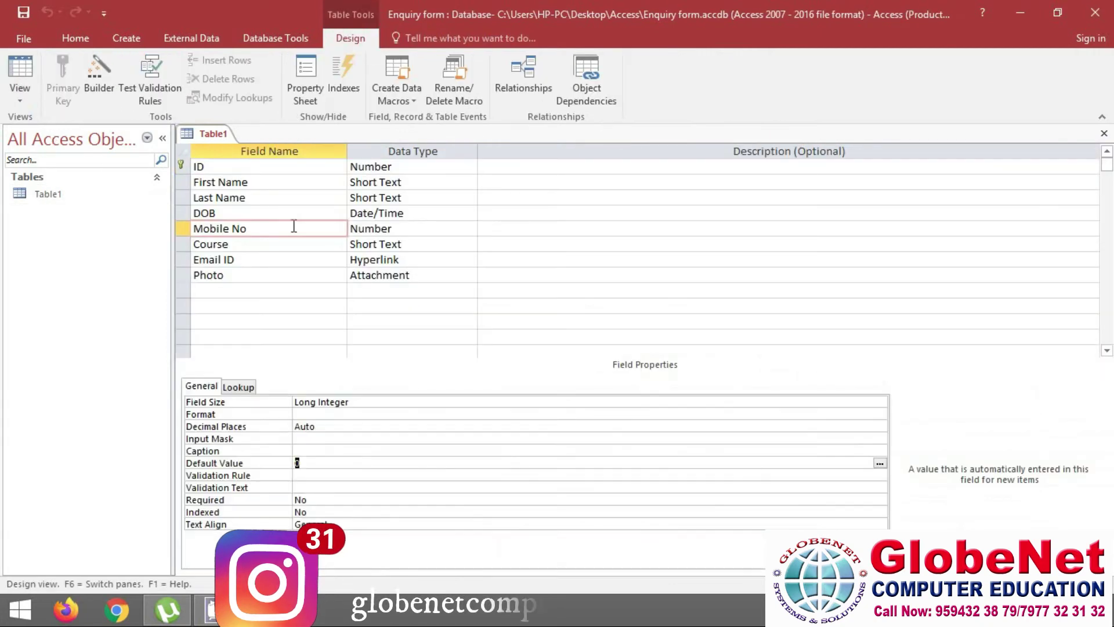
click(19, 102)
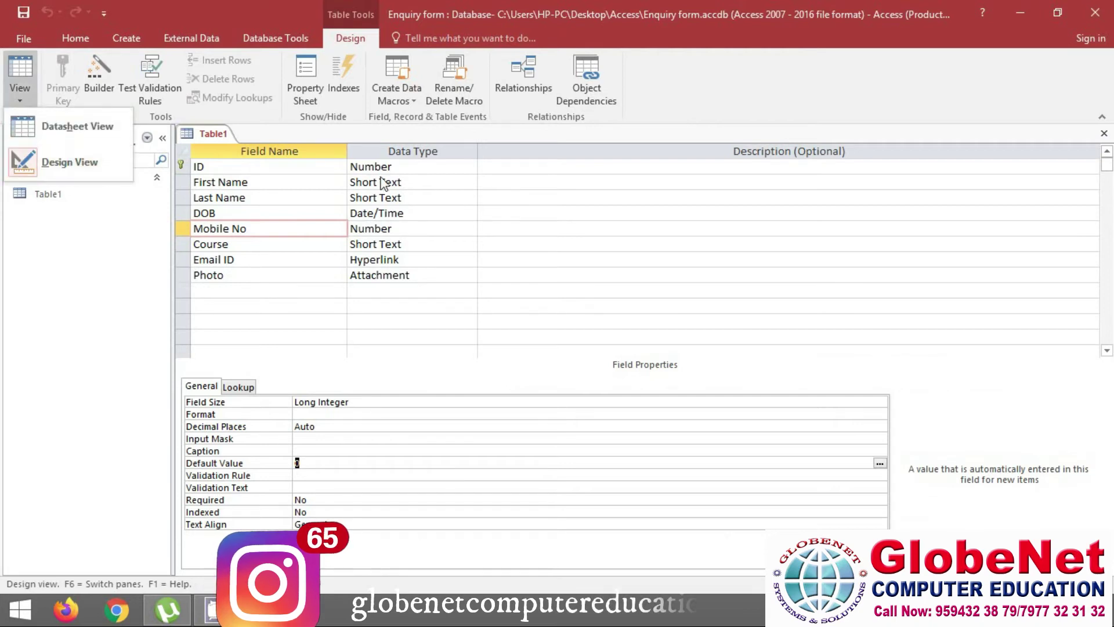
click(97, 125)
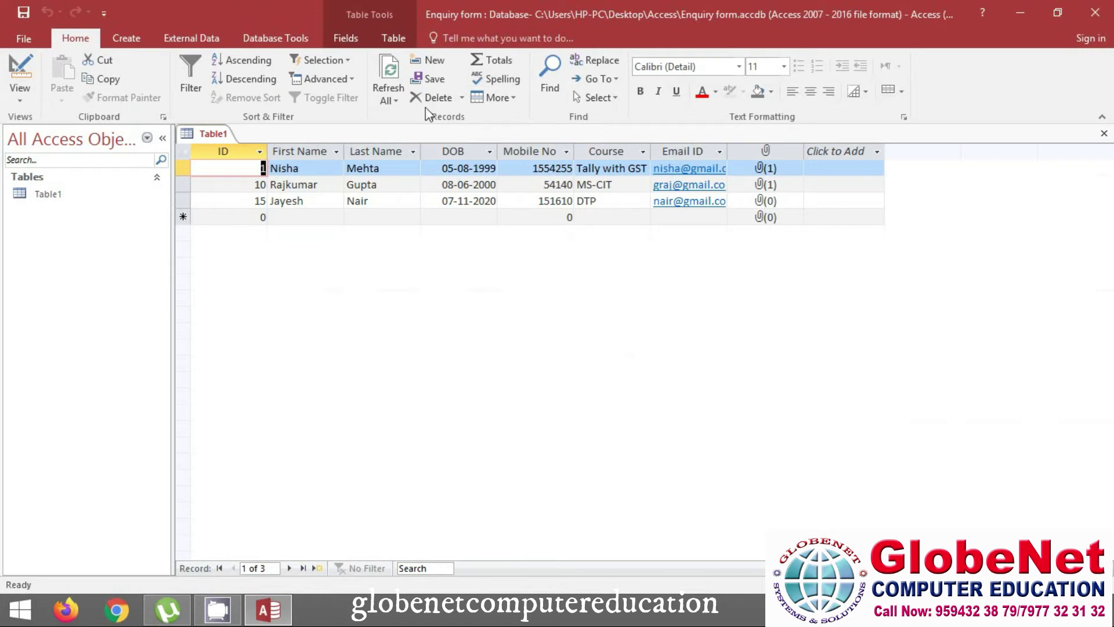
Try the Home tab record commands Delete, Save, New and More, and toggle the Totals row on and off
click(462, 97)
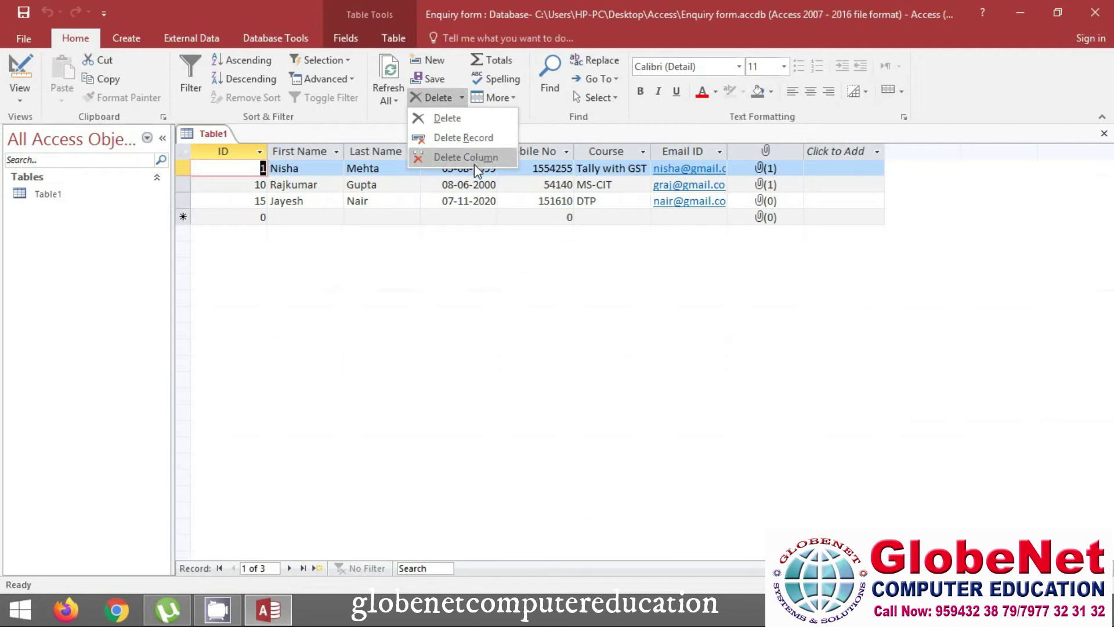
click(436, 81)
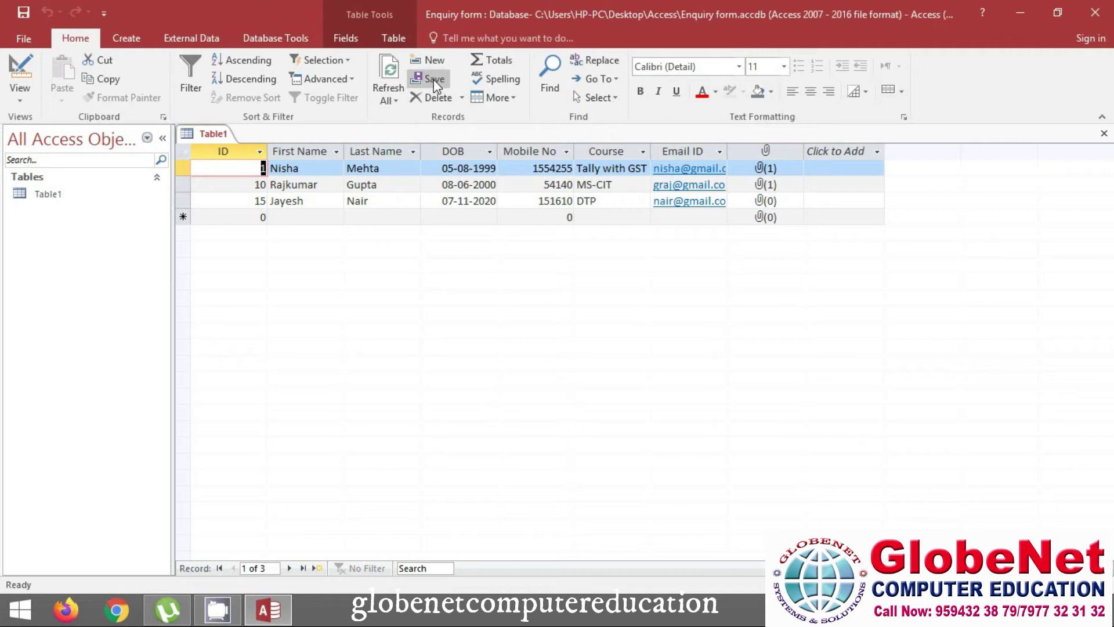
click(429, 62)
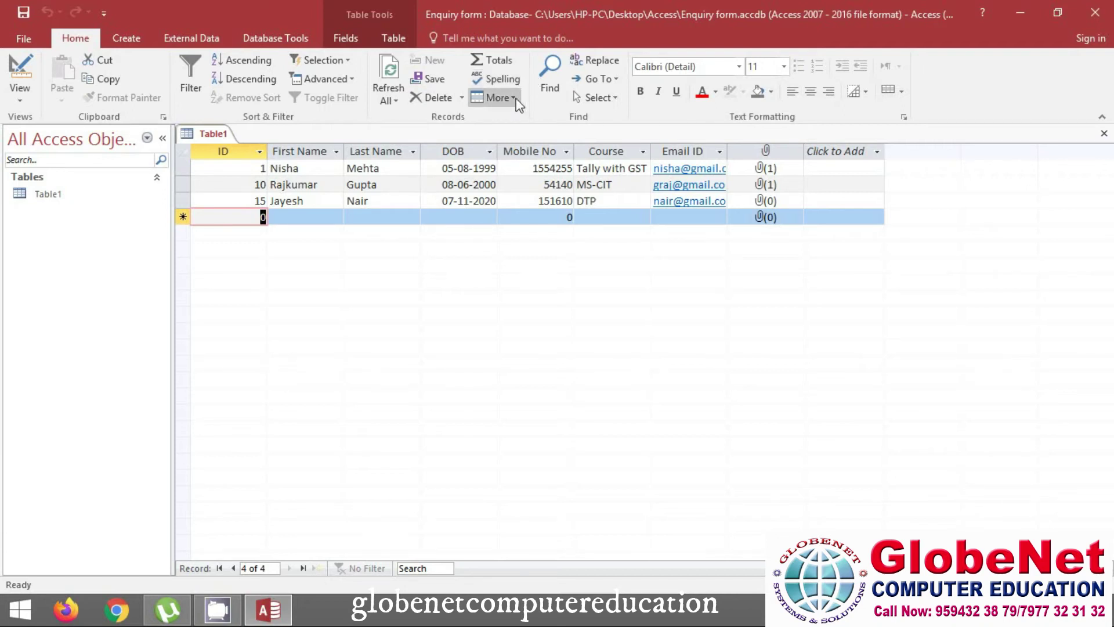
click(514, 99)
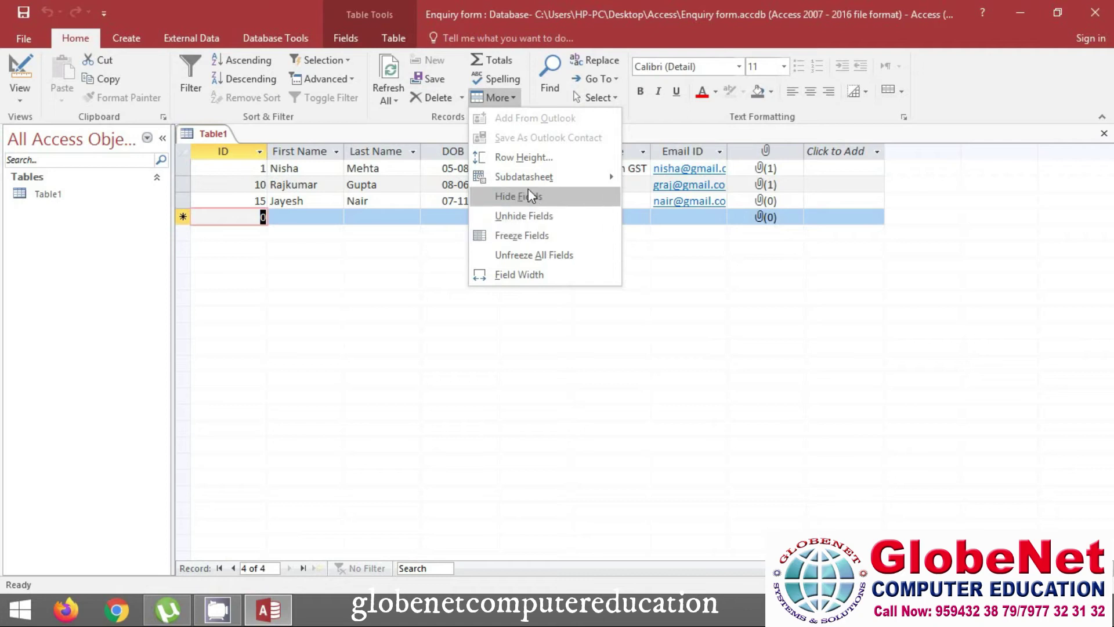
click(511, 97)
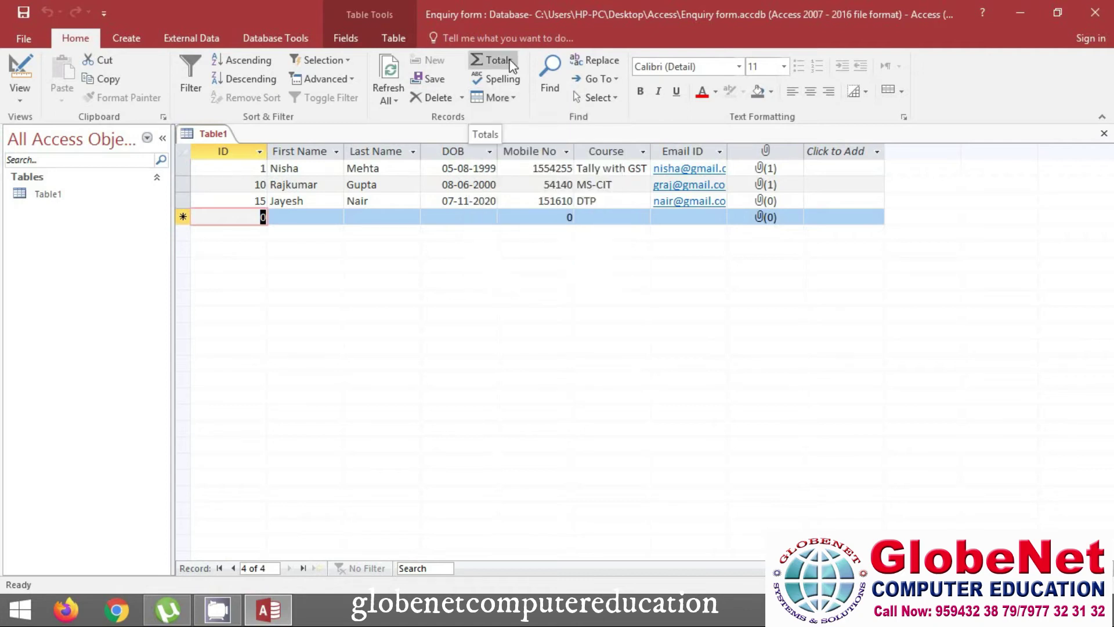
click(511, 61)
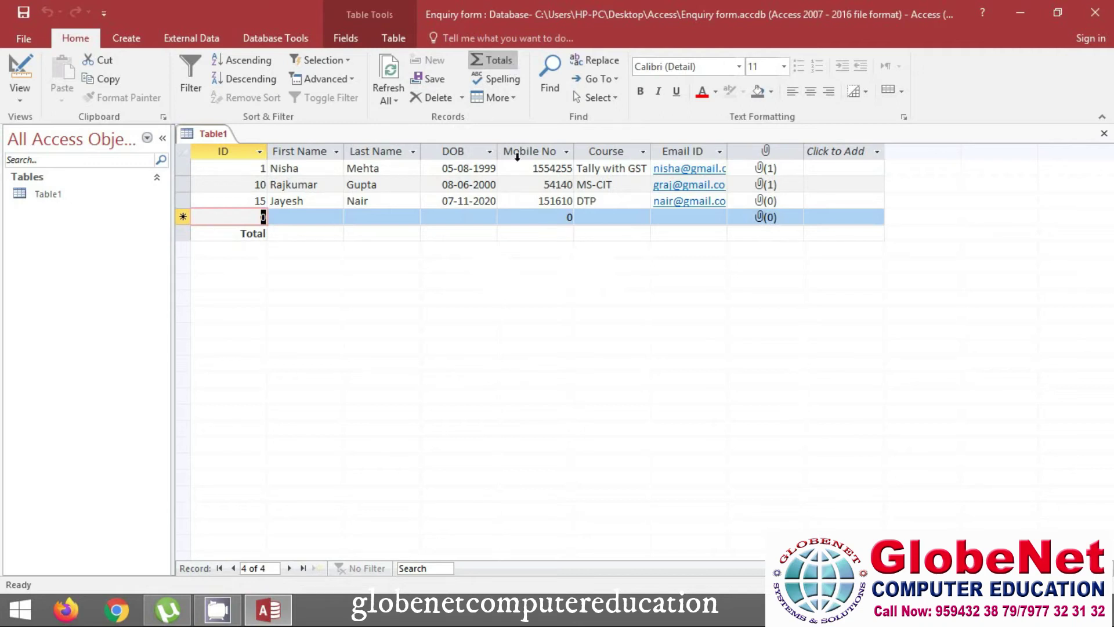
click(497, 60)
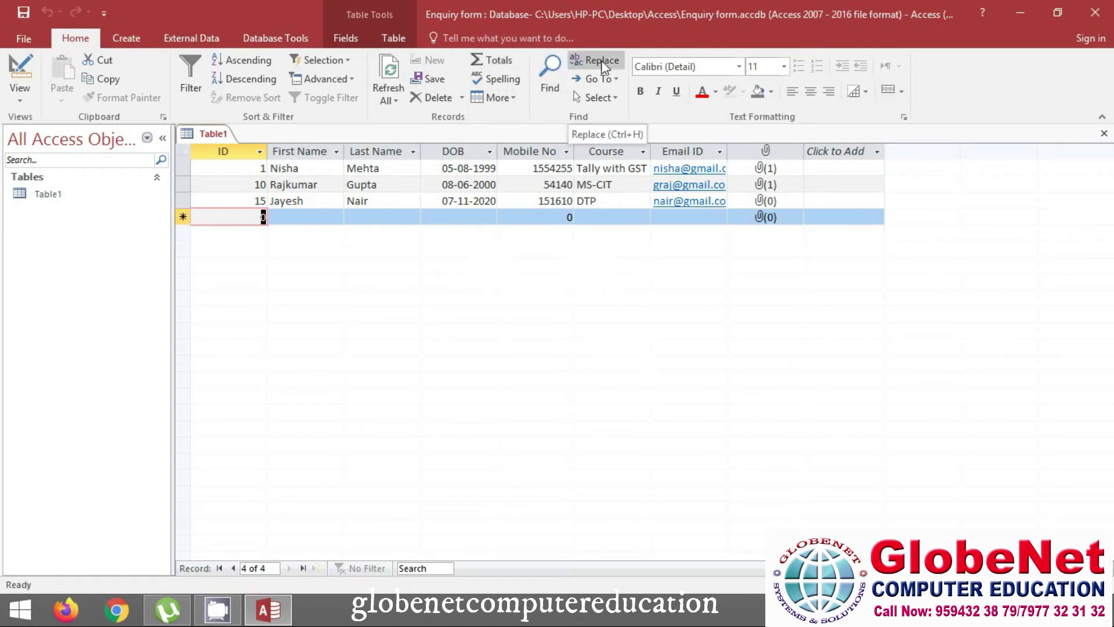
Use Go To to move to the first, second, then third record
click(601, 79)
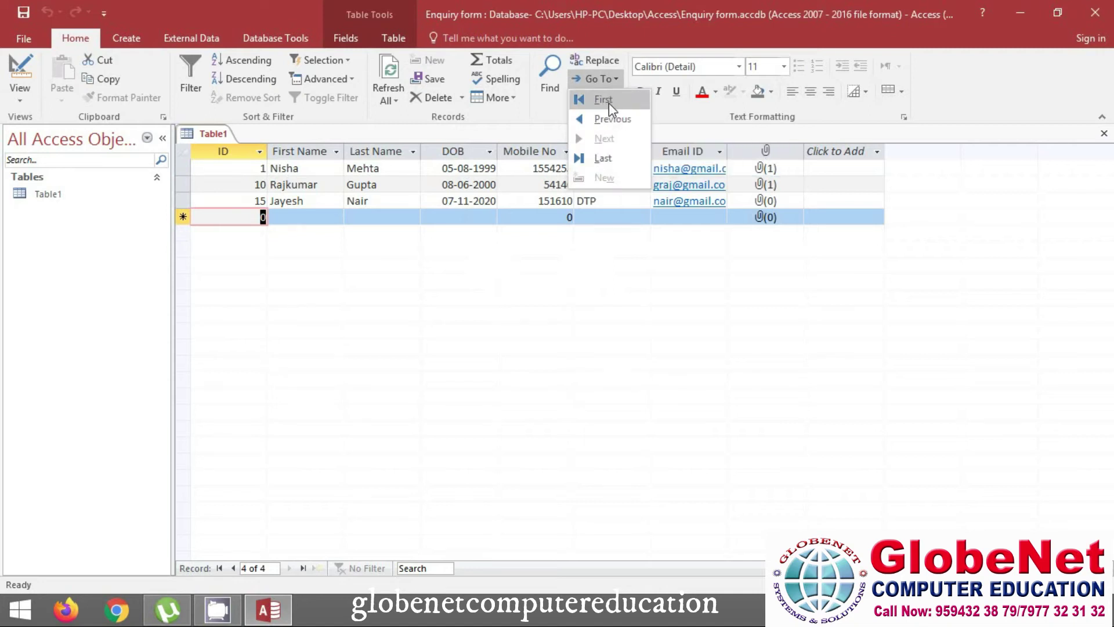
click(608, 103)
click(597, 79)
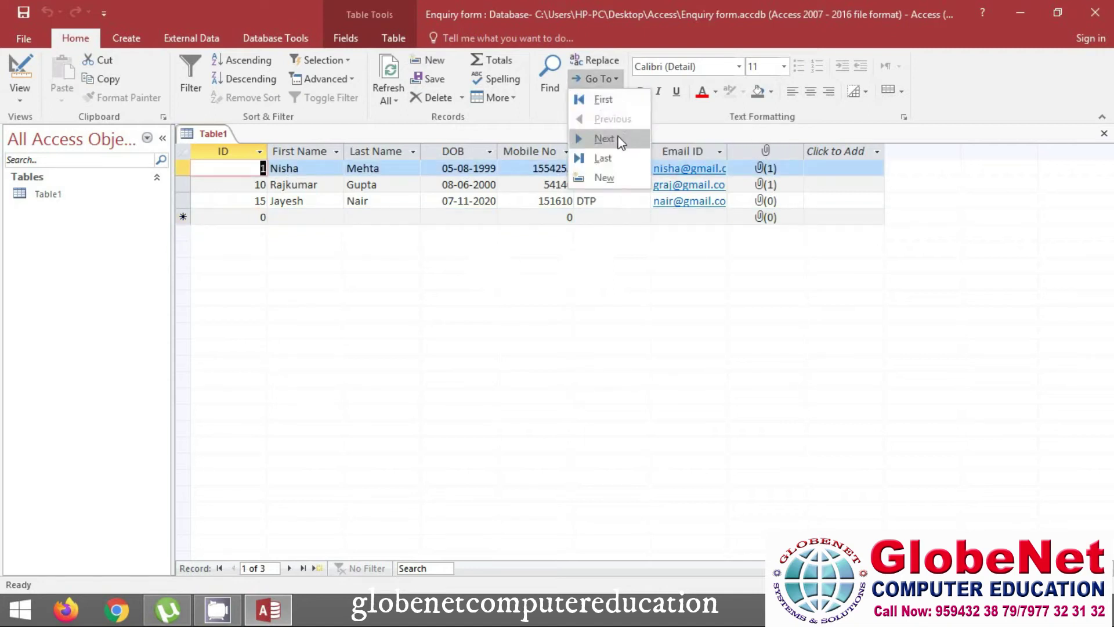
click(618, 142)
click(615, 80)
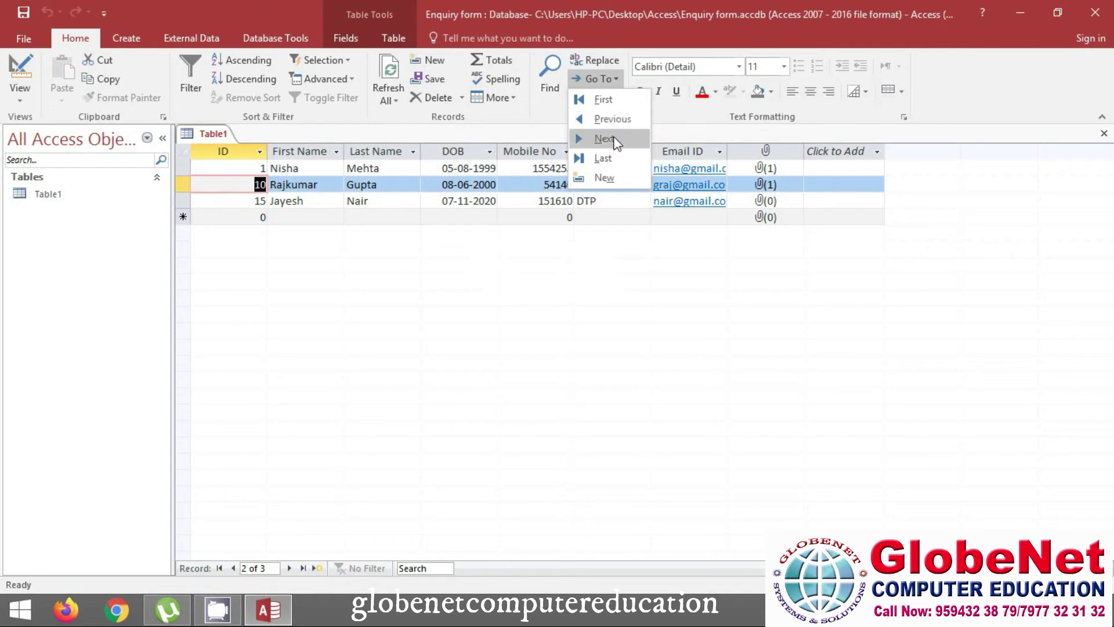
click(617, 141)
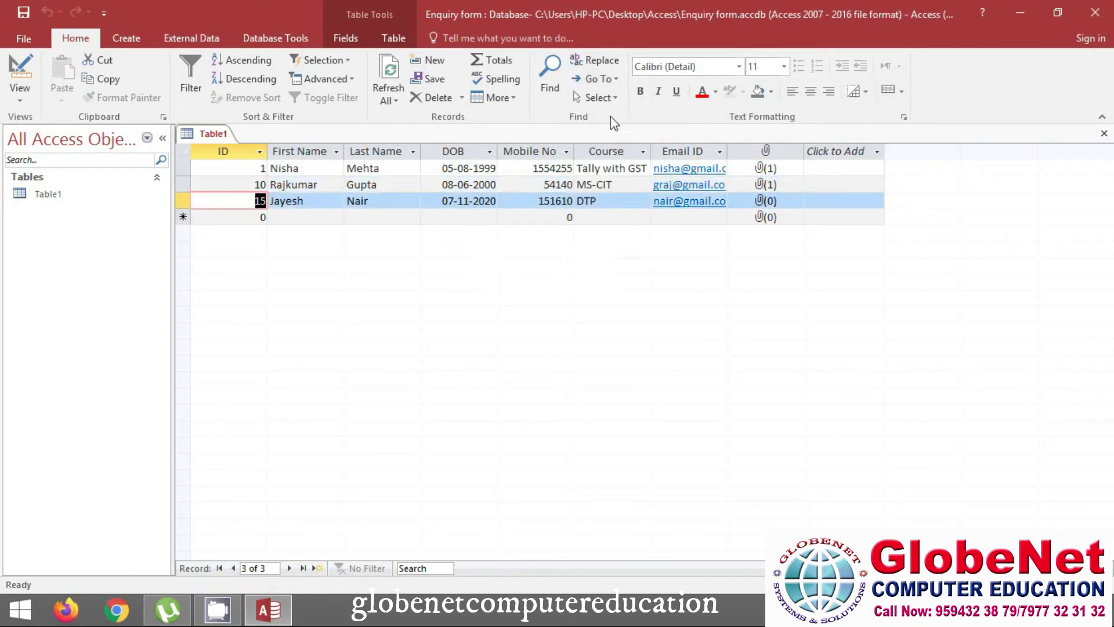
Select the entire third record and make the datasheet text bold
click(615, 99)
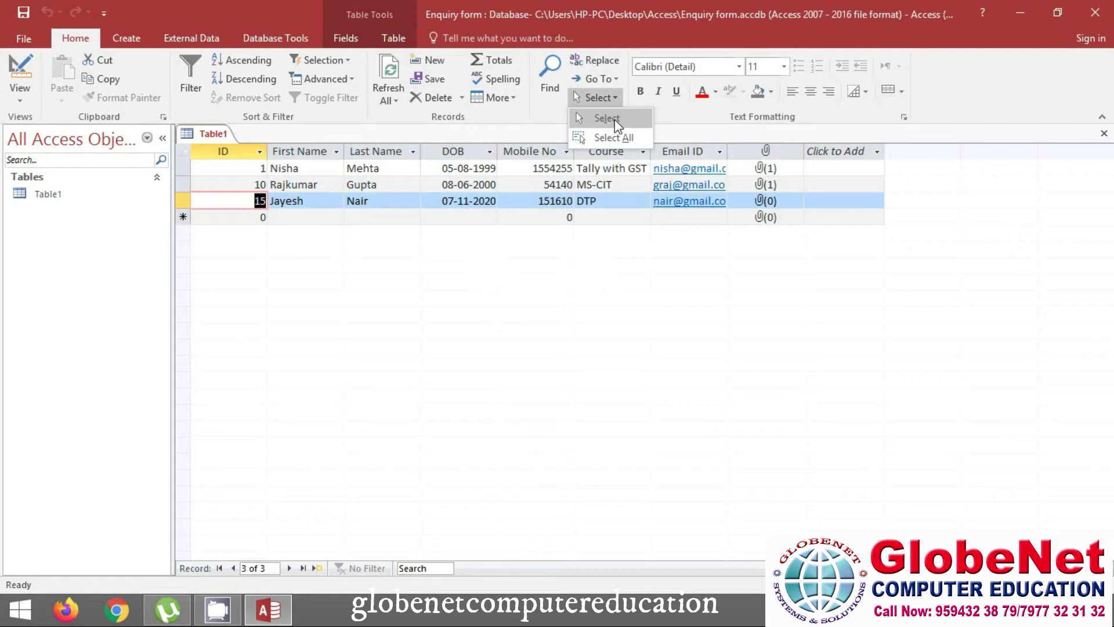
click(614, 119)
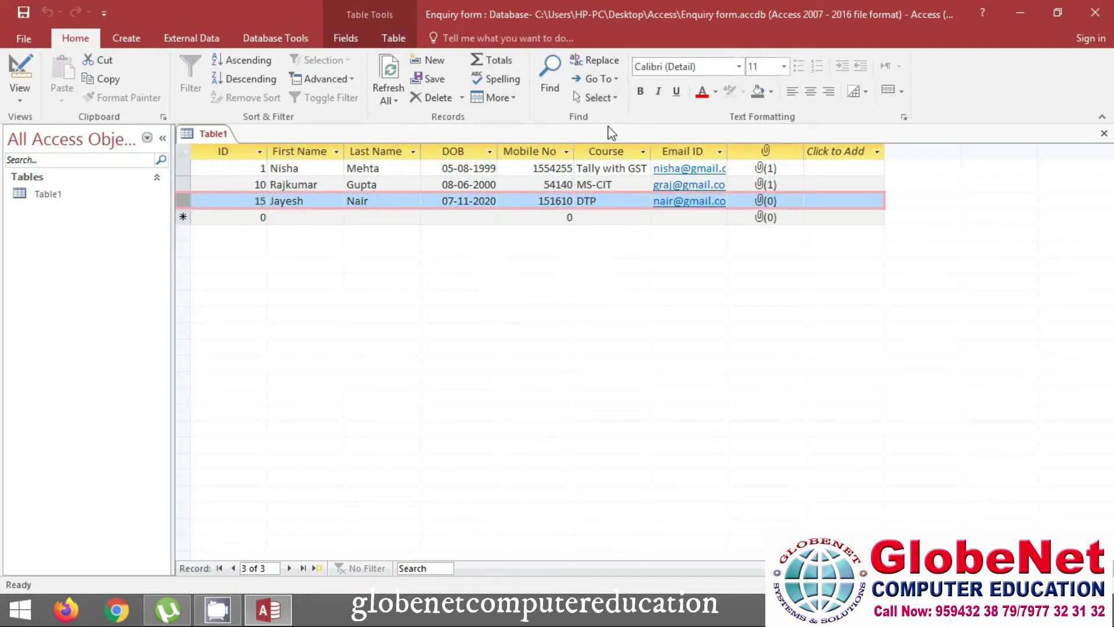
click(640, 92)
Add italic and underline, try light orange text, then set the font colour to black
click(659, 92)
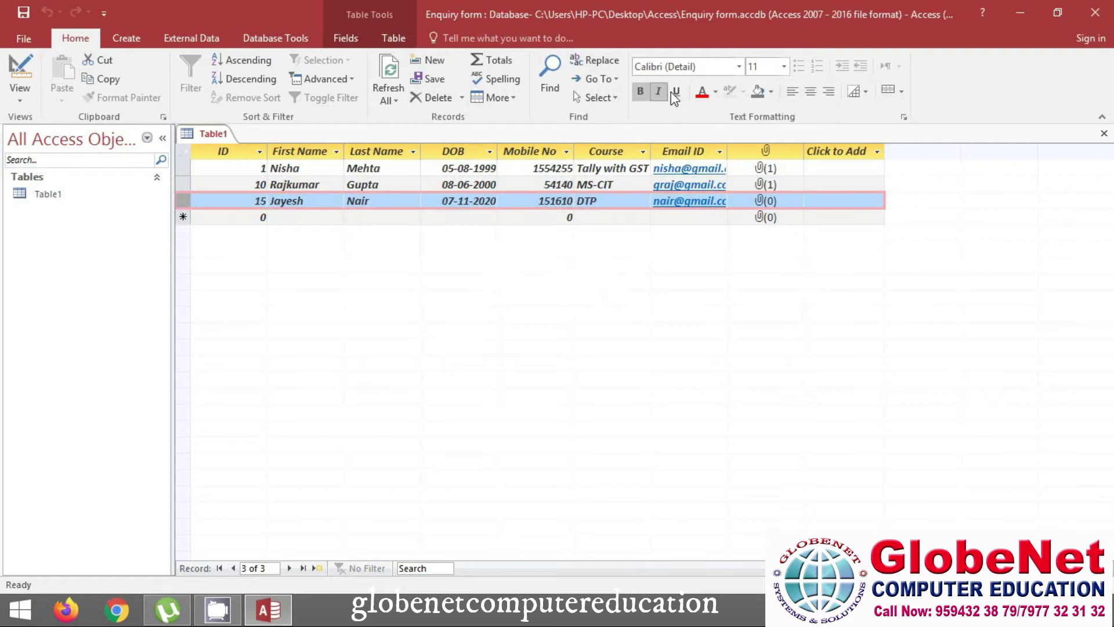
click(676, 91)
click(717, 93)
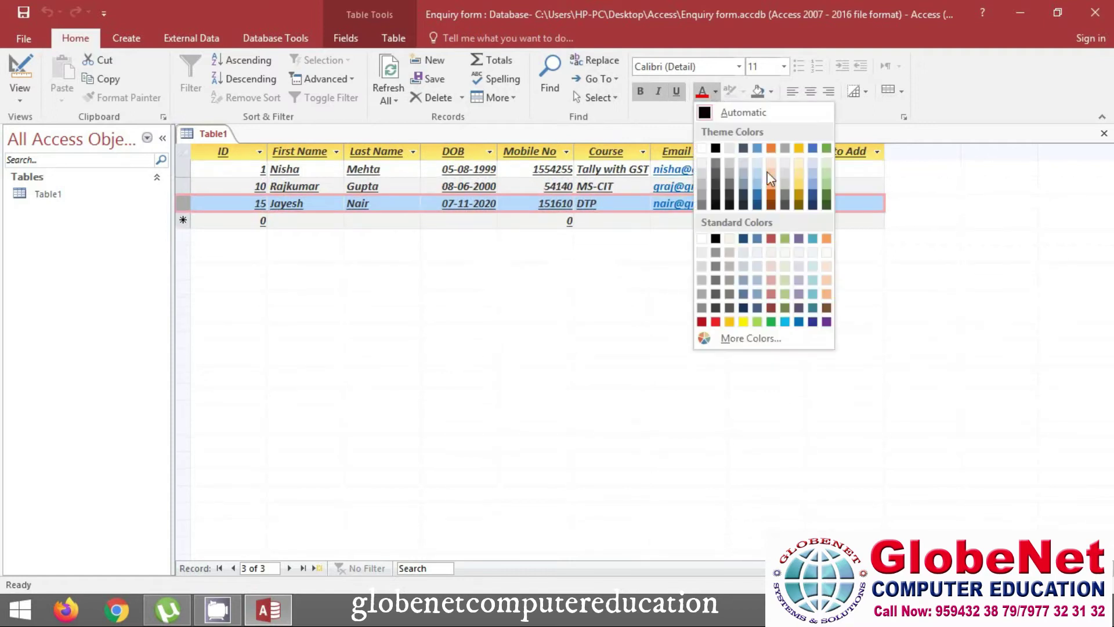
click(772, 186)
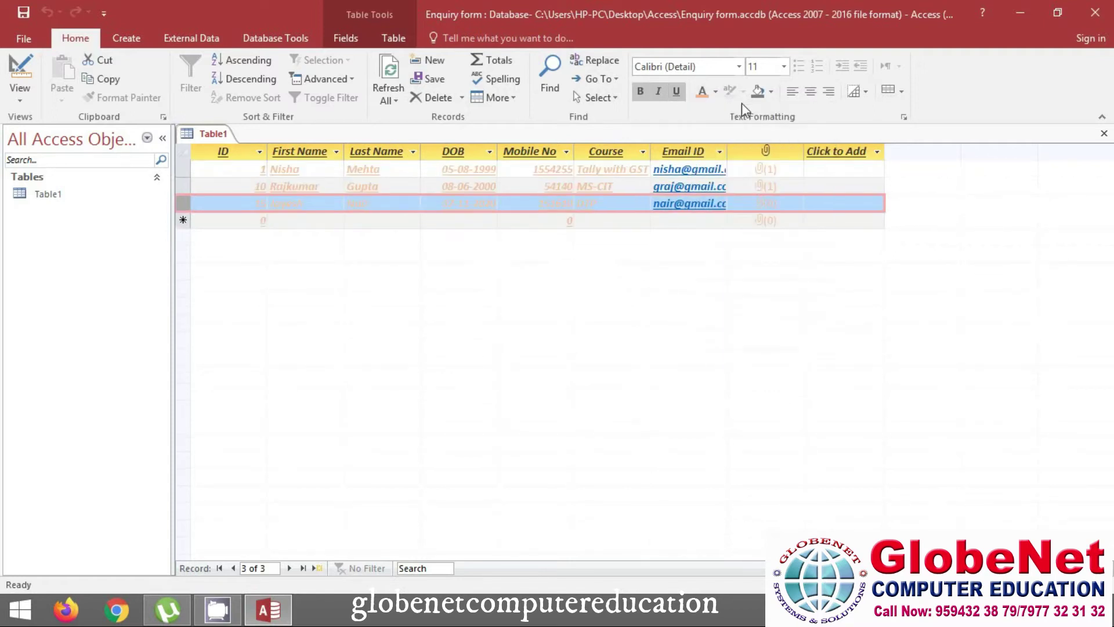
click(716, 91)
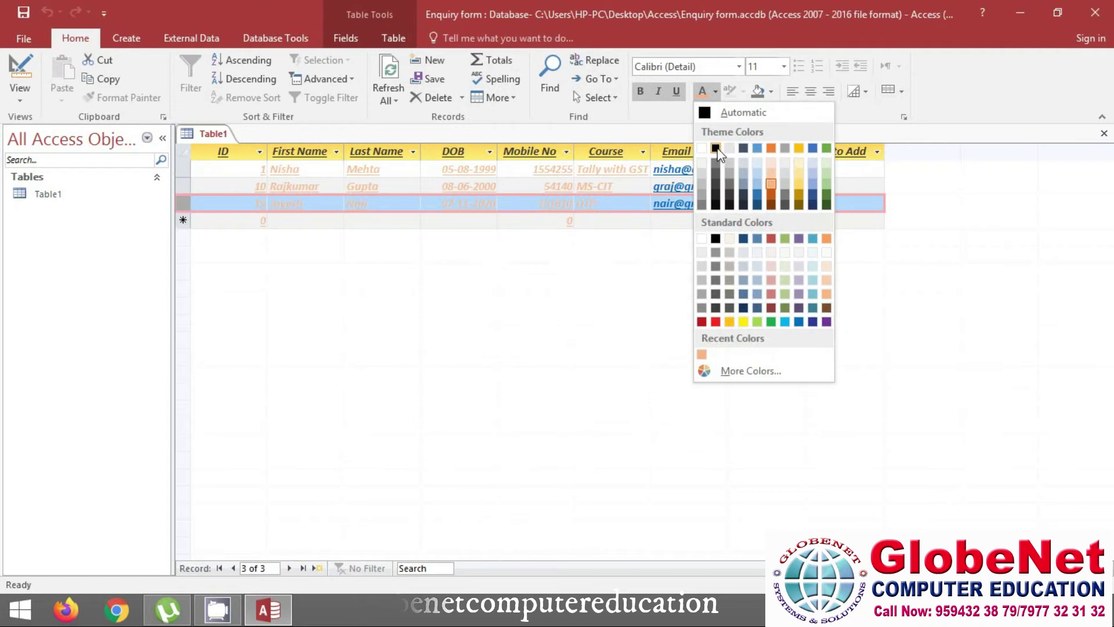
click(717, 149)
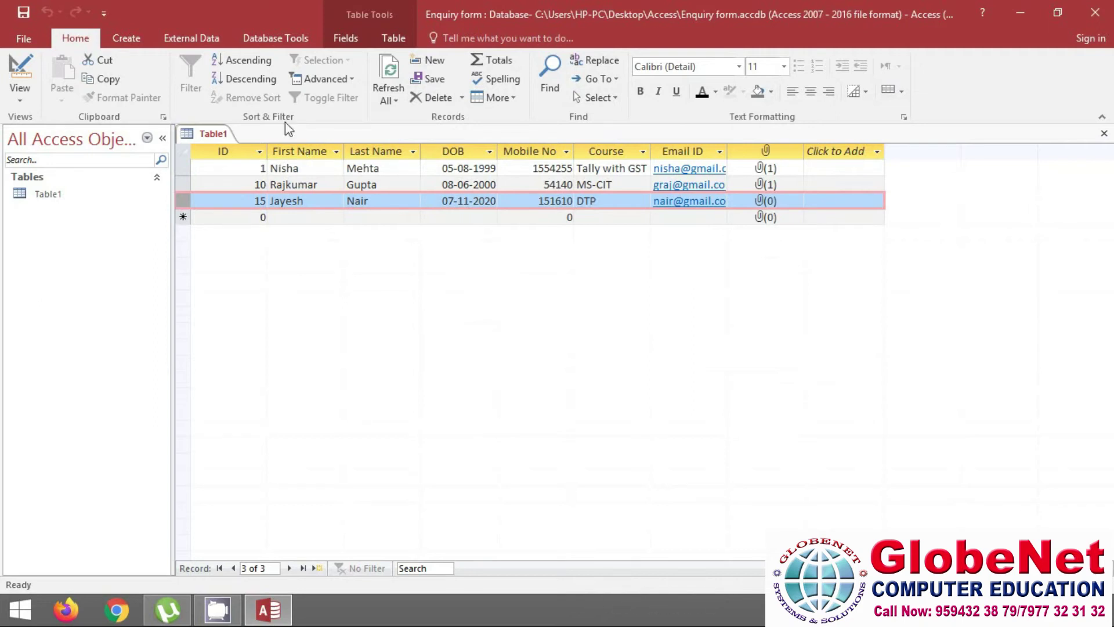
Sort ascending, then descending by ID (15, 10, 1), and refresh all records
click(229, 60)
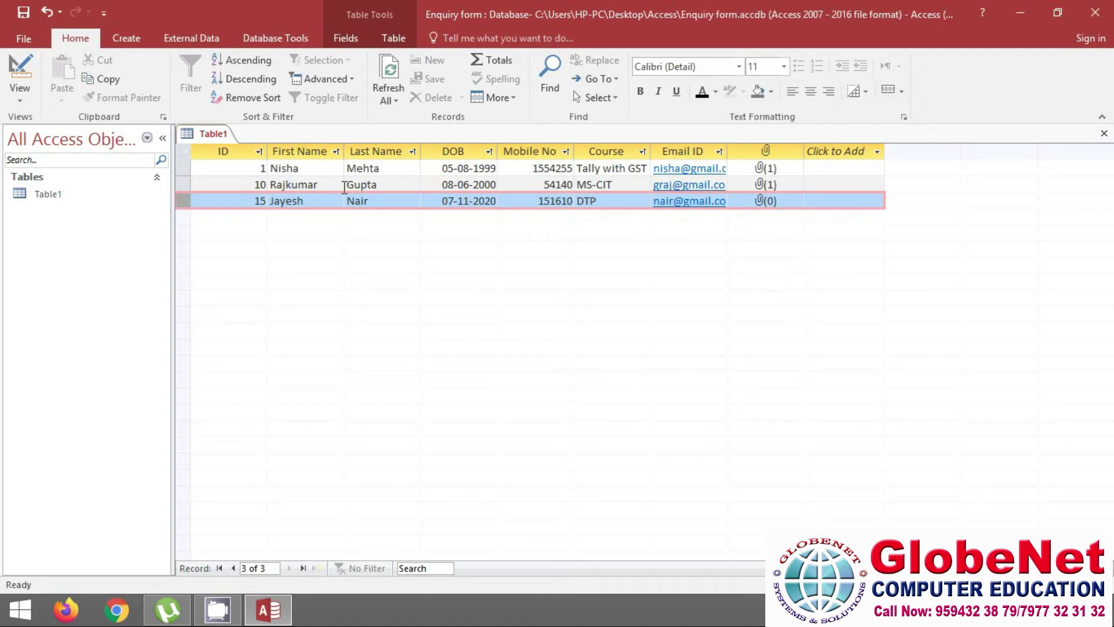
click(245, 81)
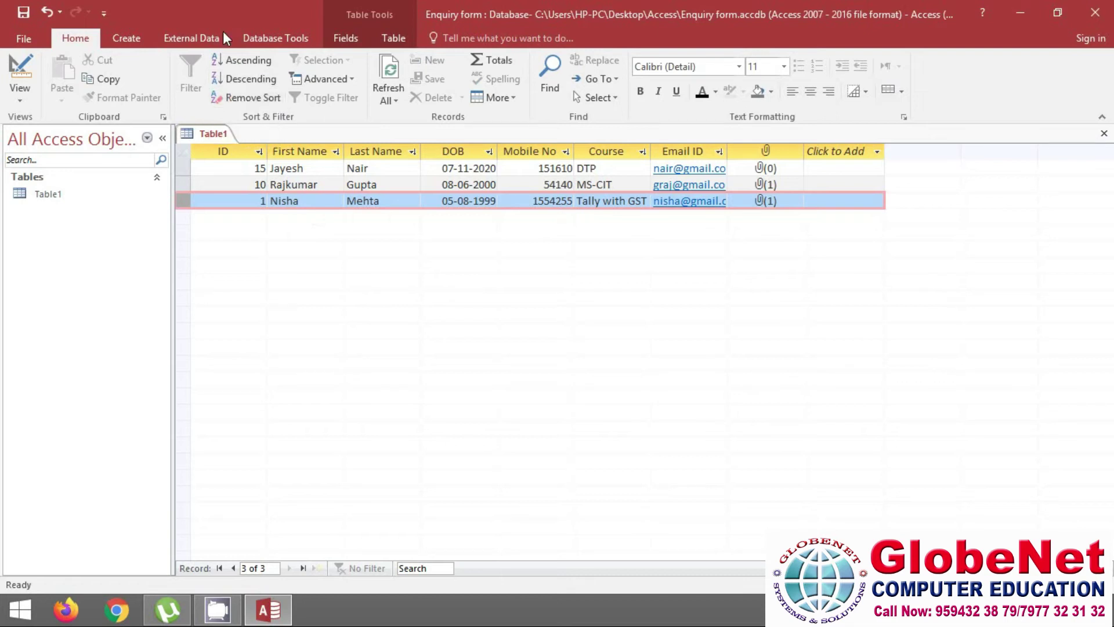
click(397, 71)
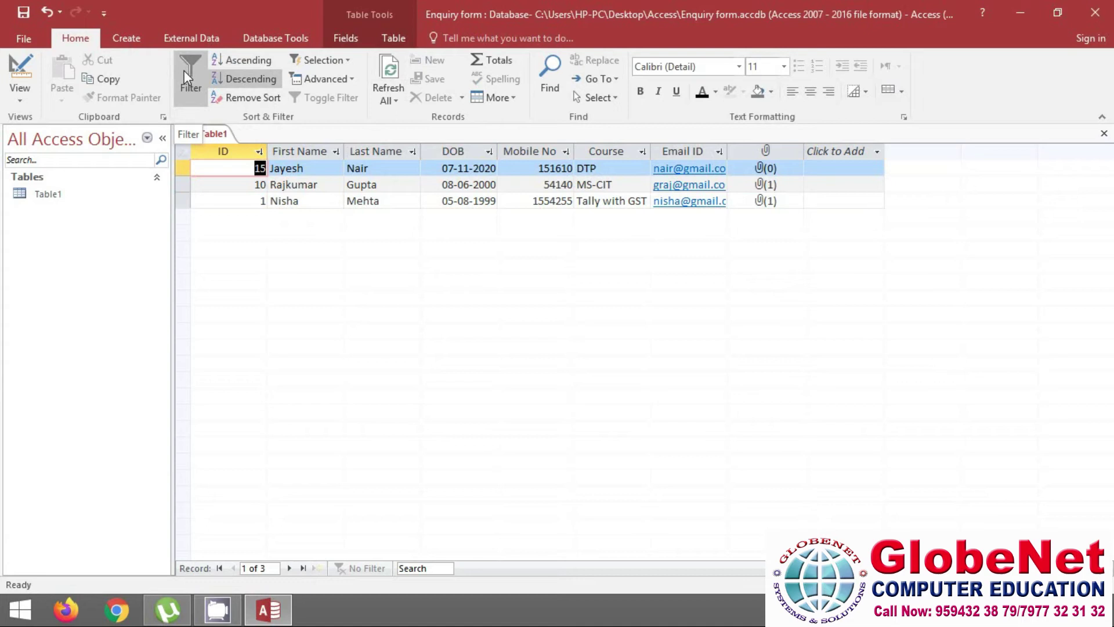
click(127, 38)
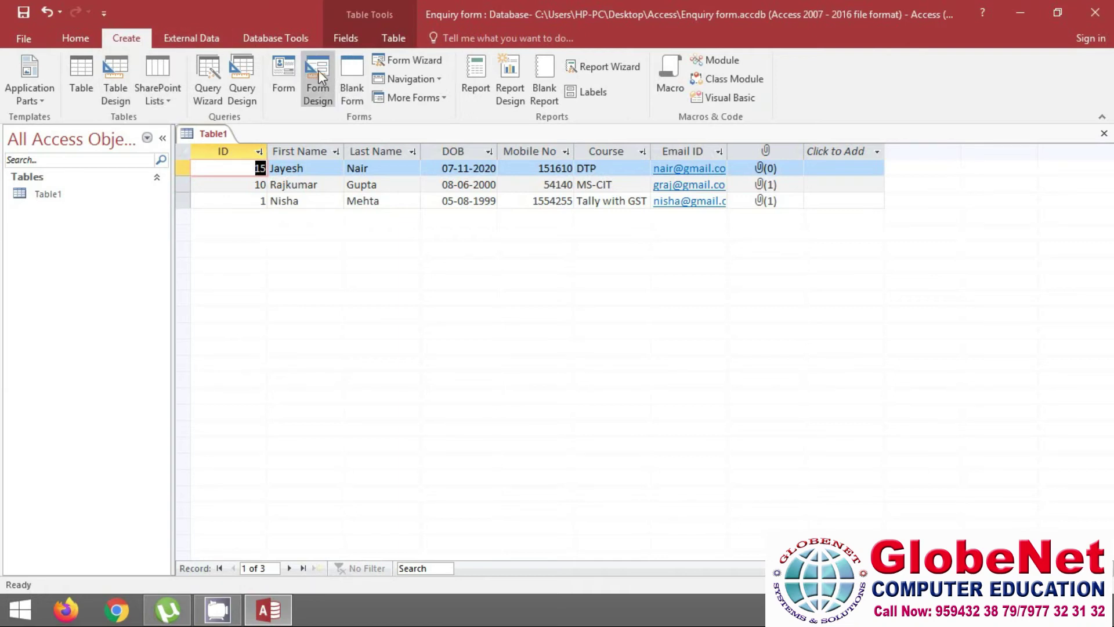
Create a form from Table1, saving the table when prompted
click(286, 68)
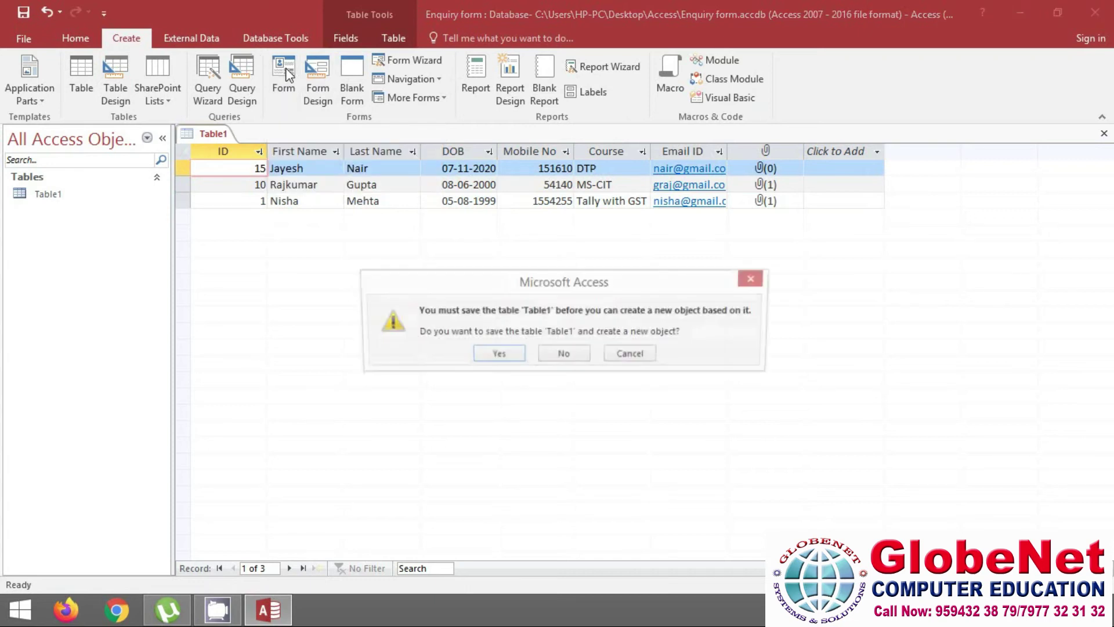
click(494, 355)
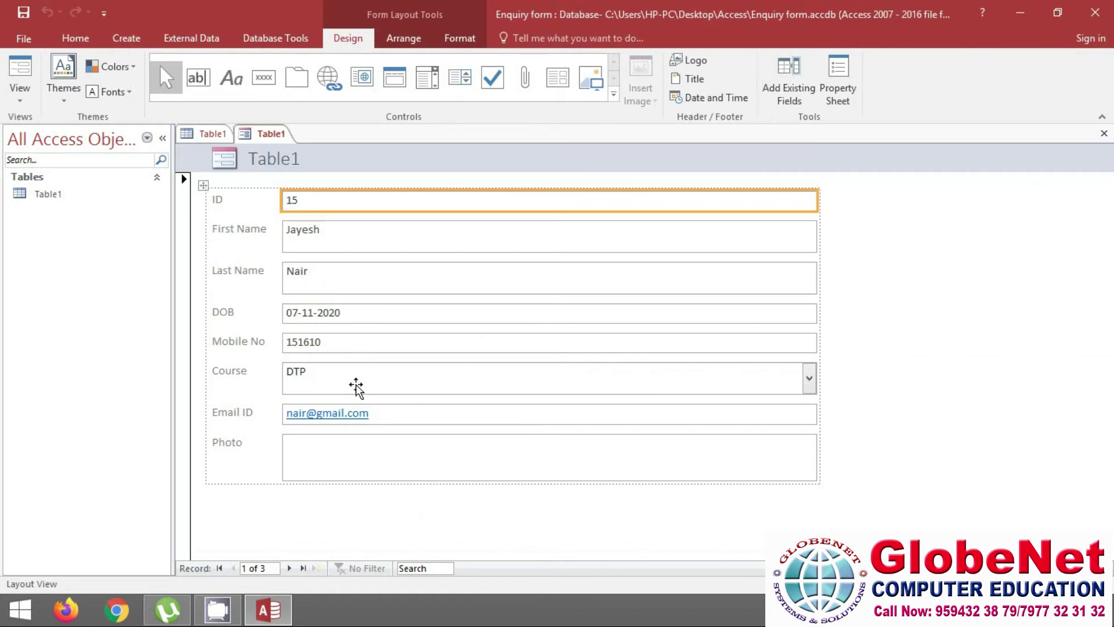
Switch the form to Layout View and narrow the stacked field text boxes
click(22, 102)
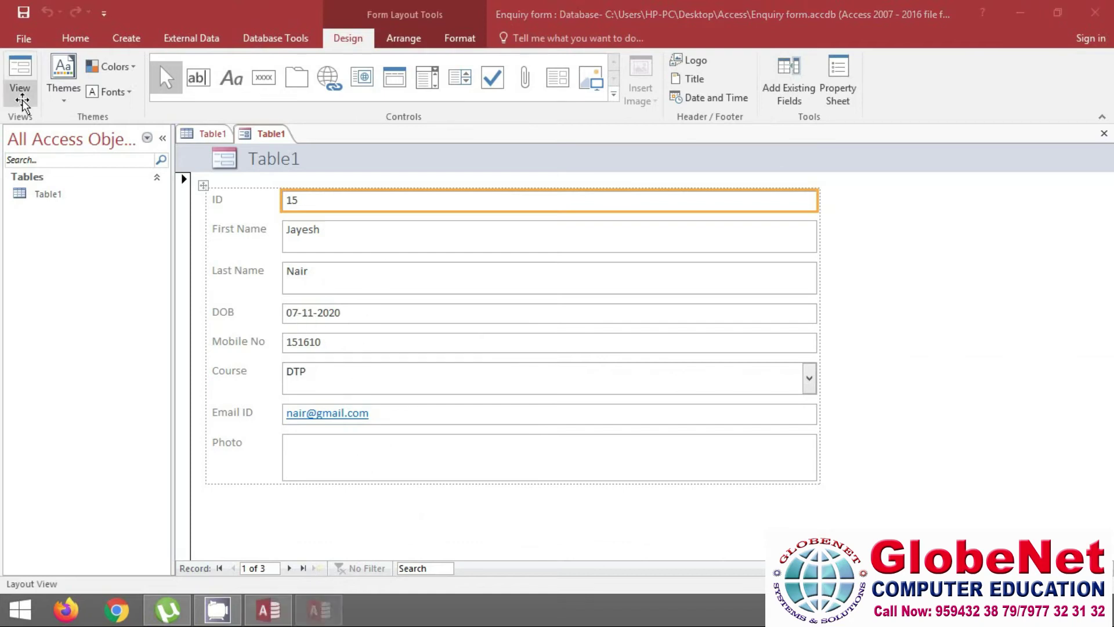
click(22, 102)
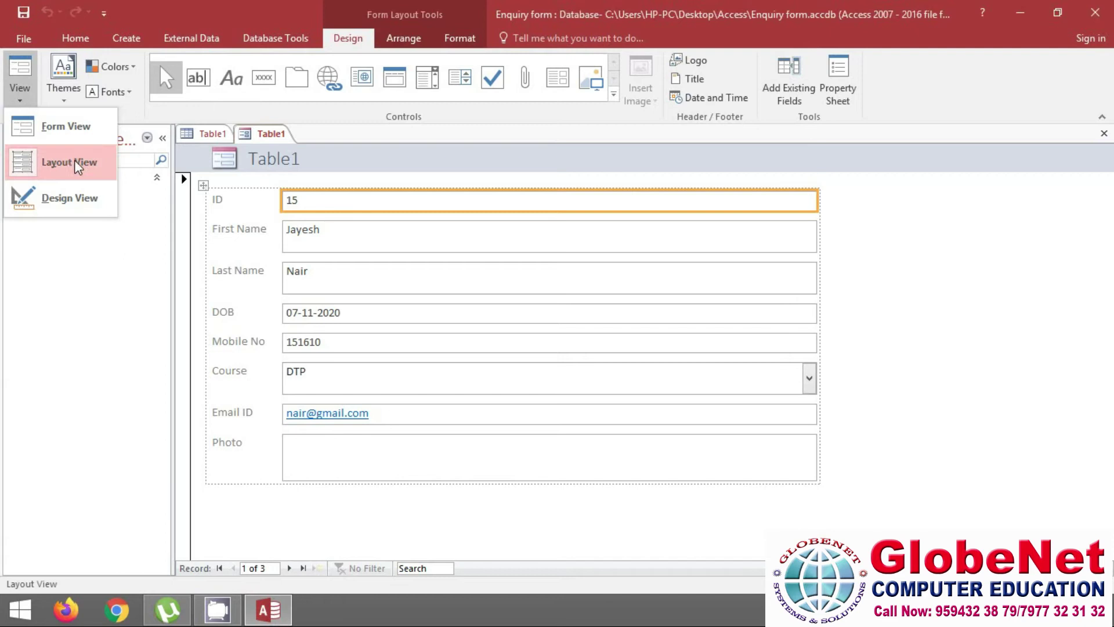
click(65, 165)
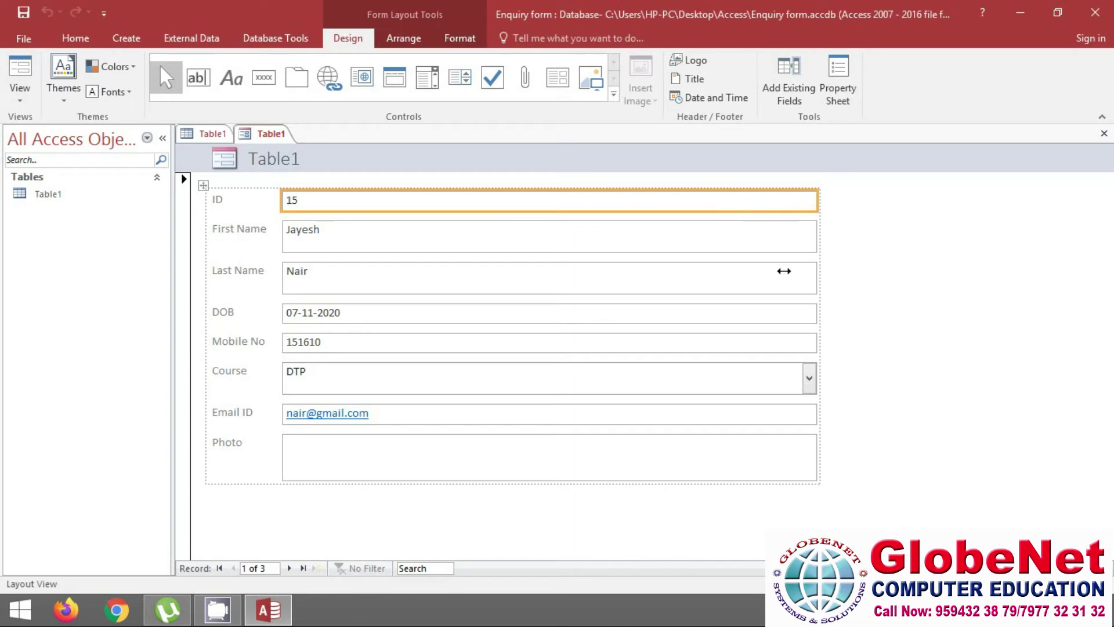
click(817, 206)
drag(816, 206, 588, 202)
drag(536, 207, 621, 232)
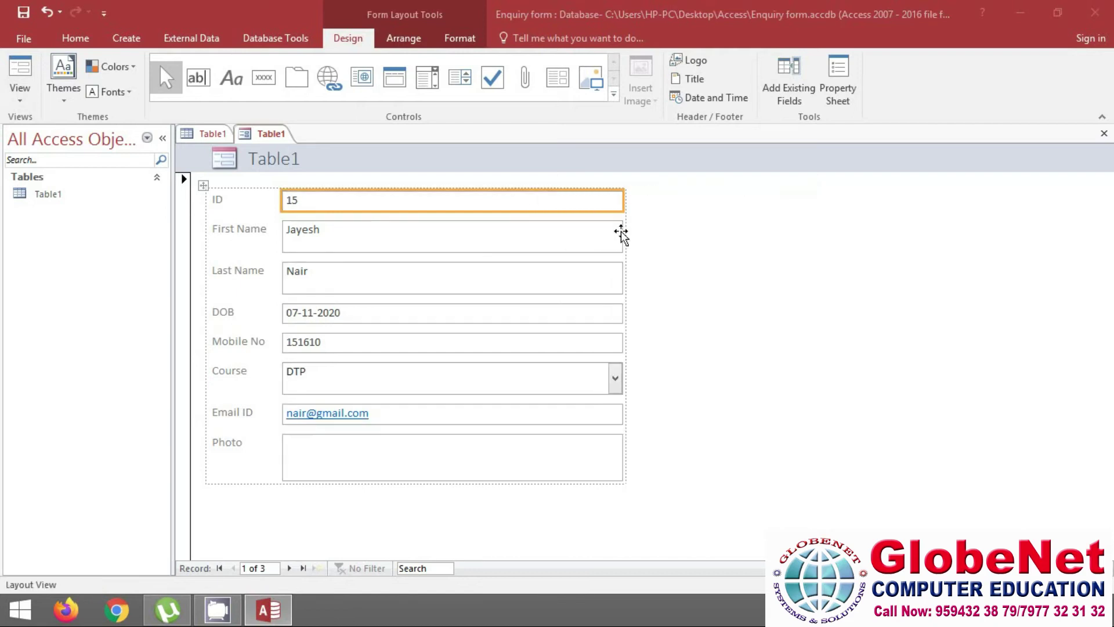
click(650, 366)
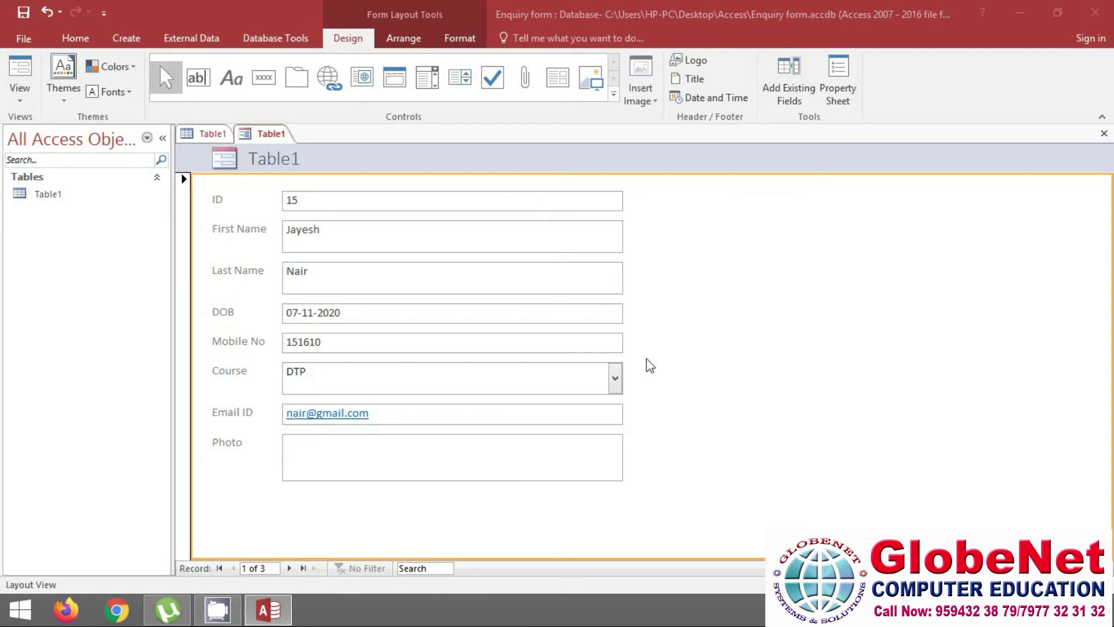
Step forward to records 2 and 3, then back to record 1
click(290, 569)
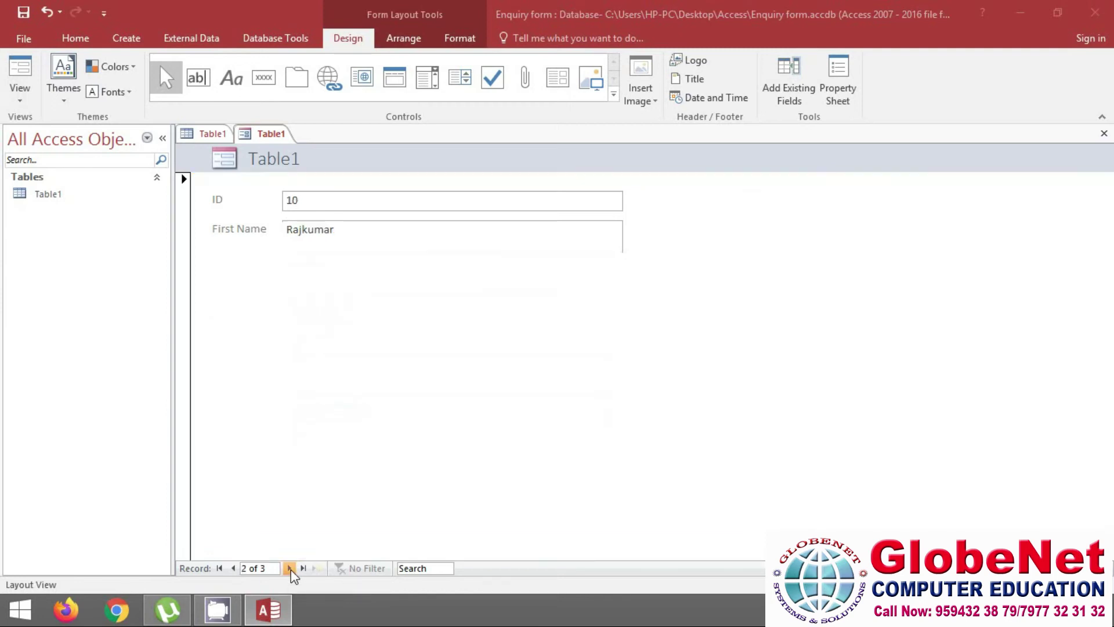
click(290, 569)
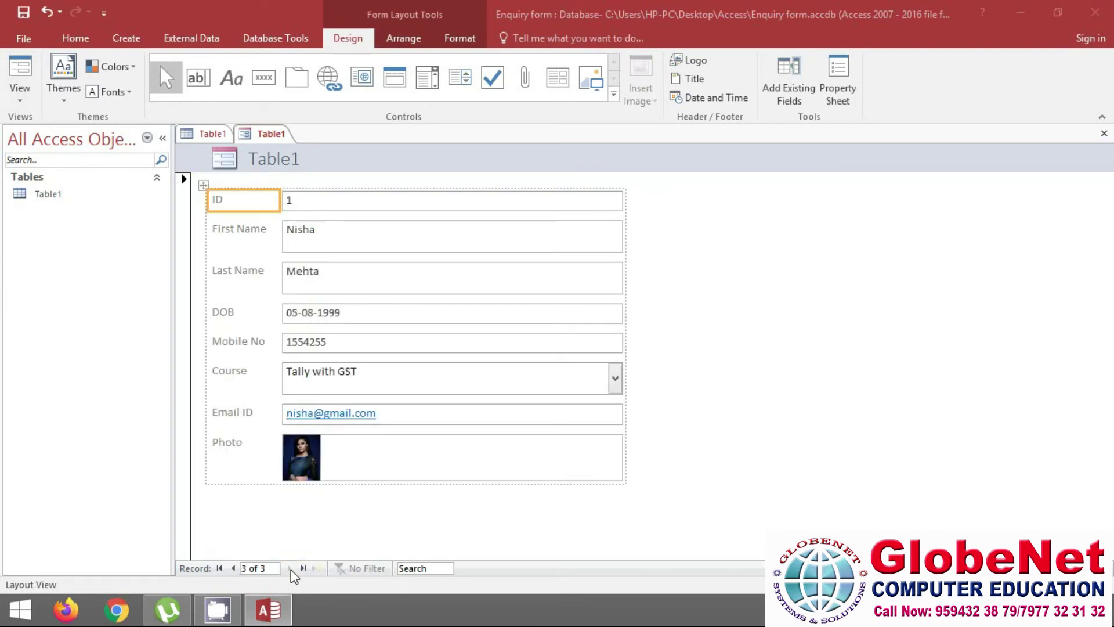
click(233, 568)
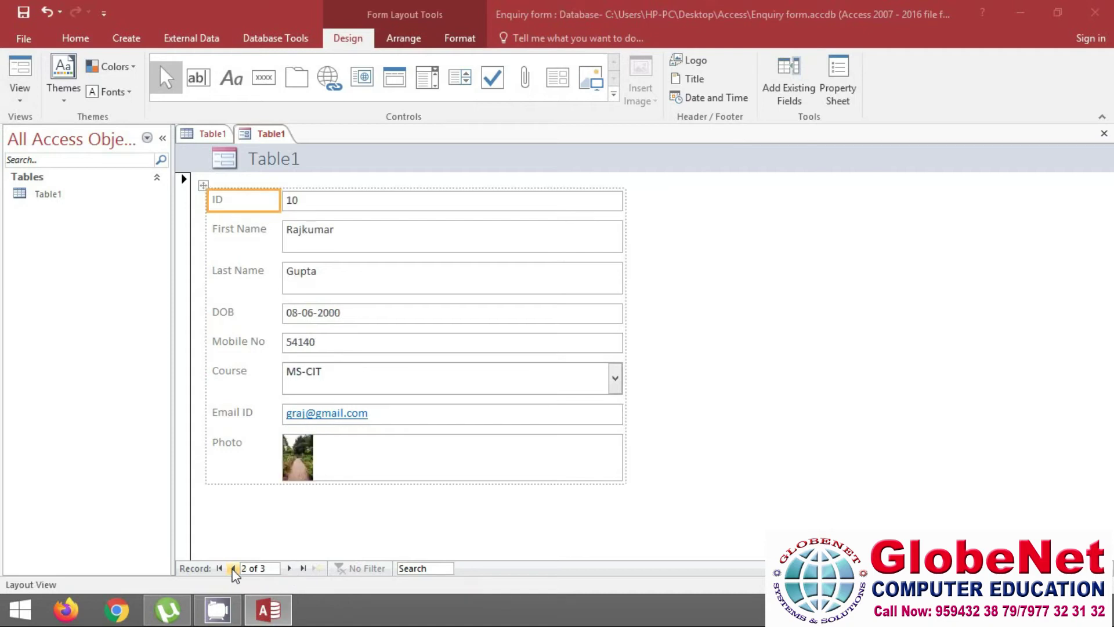
click(233, 569)
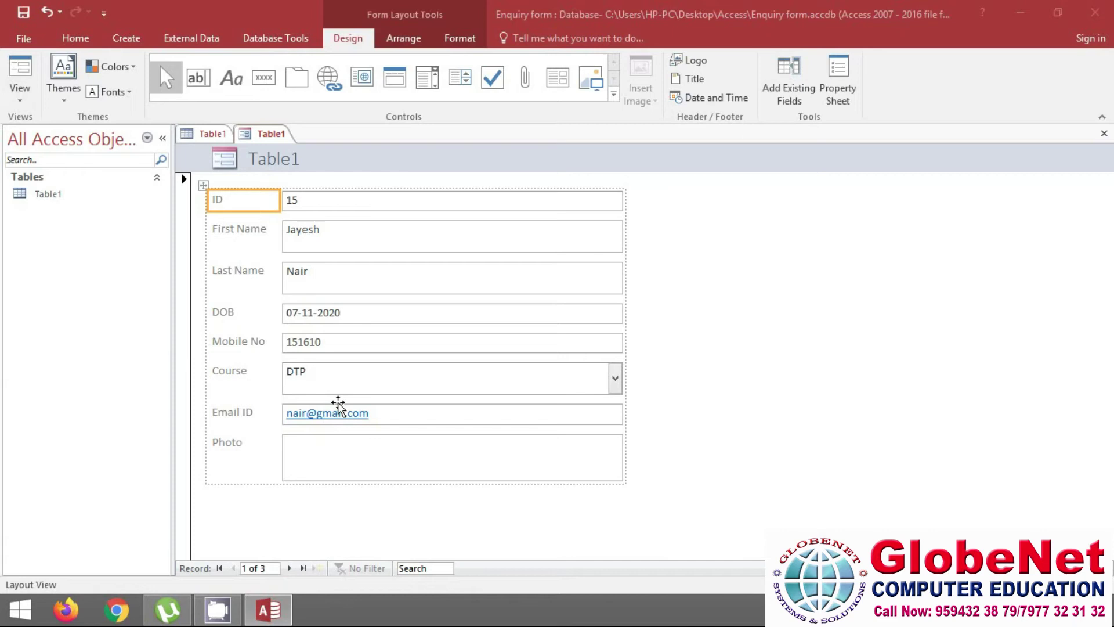
click(20, 96)
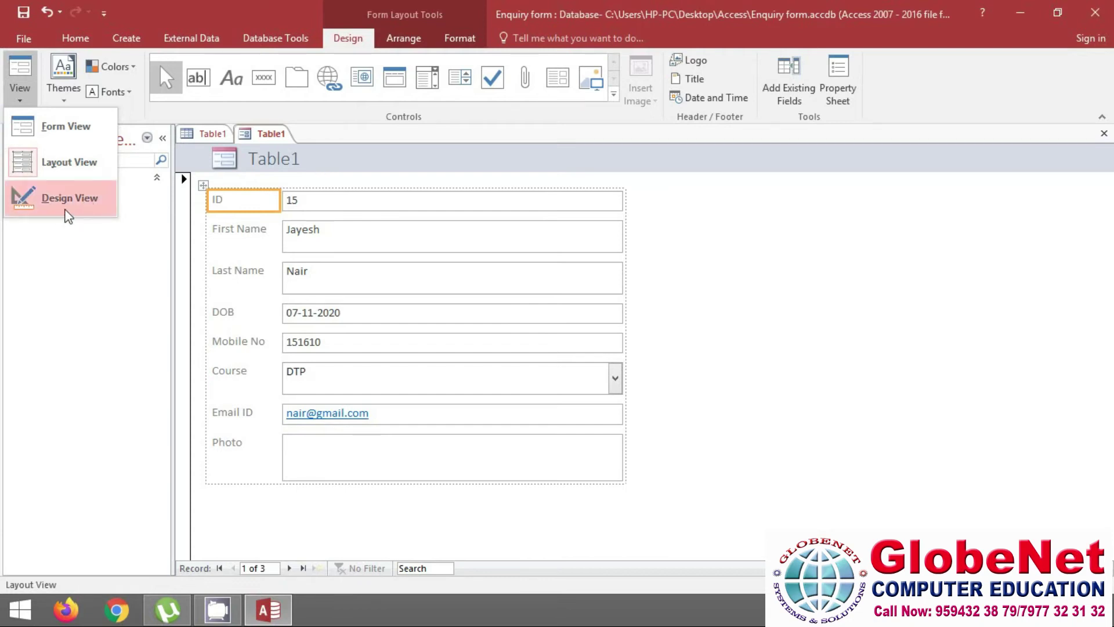
View the Table1 form in Form View, then switch it to Design View
click(54, 132)
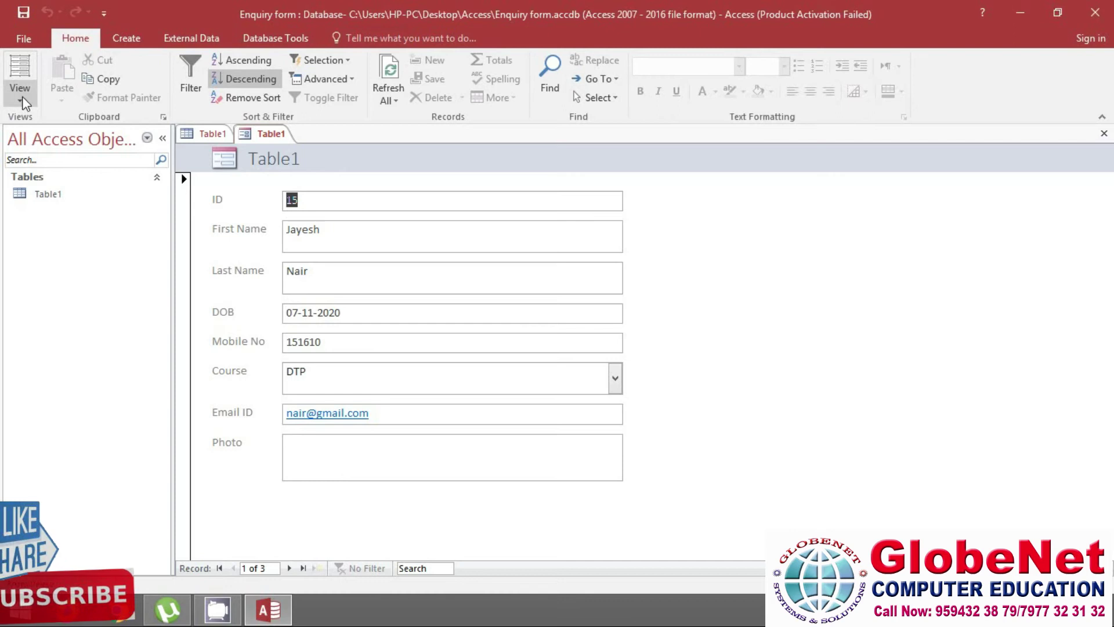
click(22, 100)
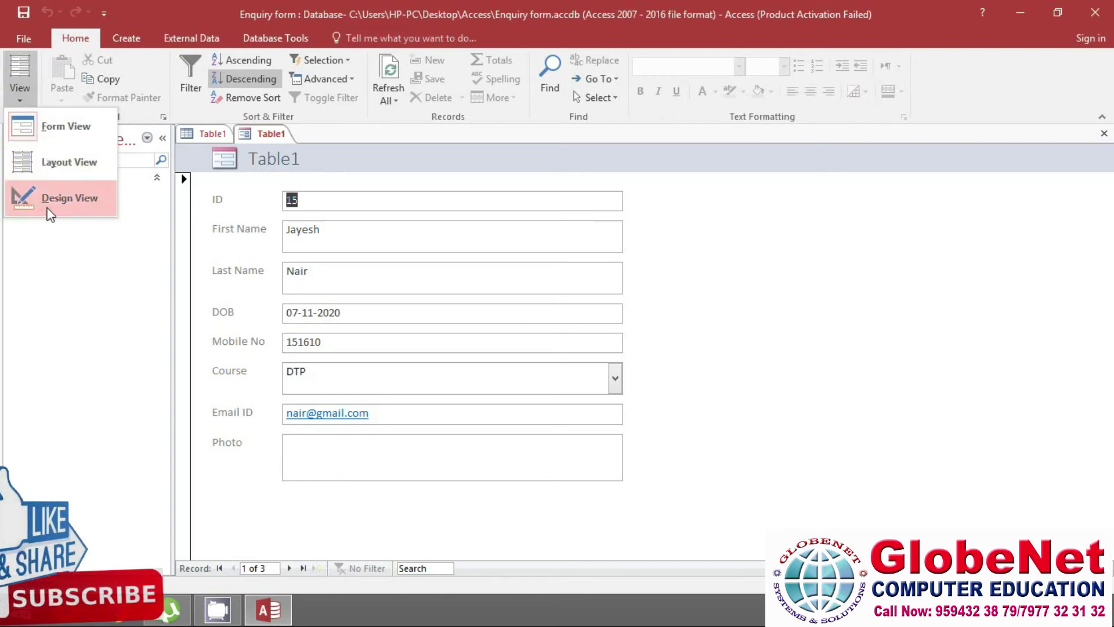
click(66, 212)
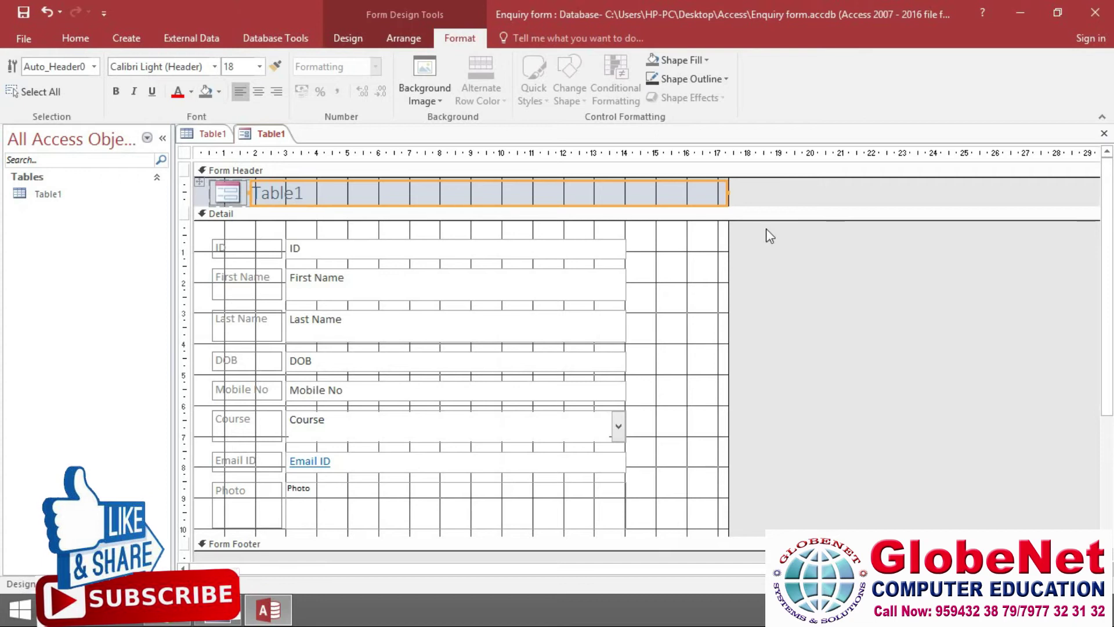
click(126, 38)
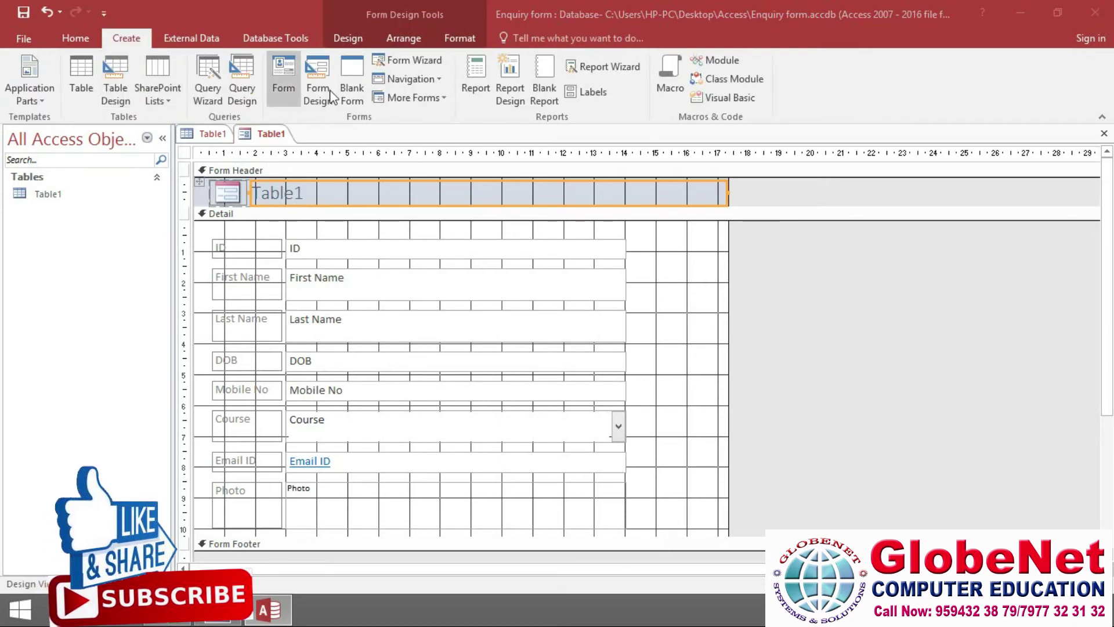
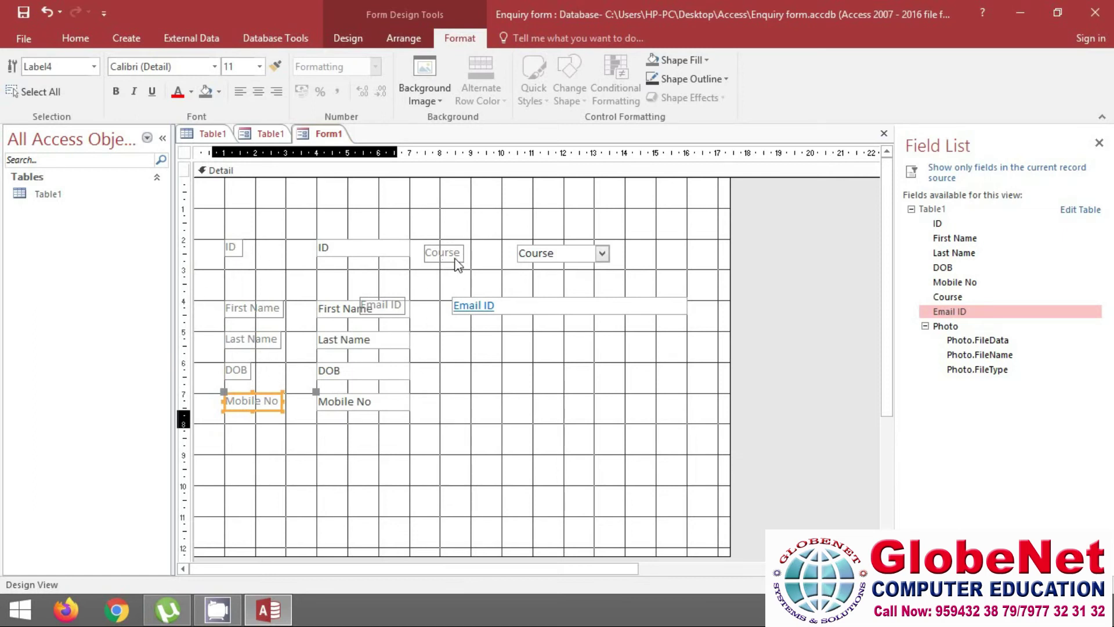
Move the Course field to sit directly beneath Mobile No
drag(452, 261, 254, 439)
Move the Email ID field below Course and line up its label with the column
click(484, 306)
drag(497, 301, 260, 456)
click(231, 466)
click(492, 412)
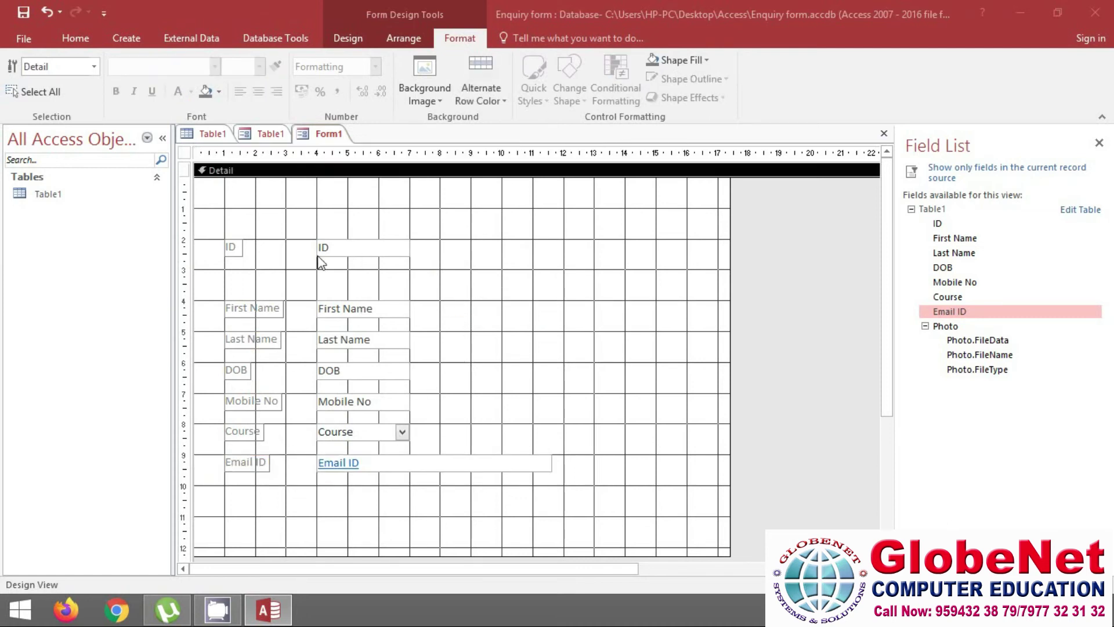
Move the ID field down so it sits just above First Name
click(232, 247)
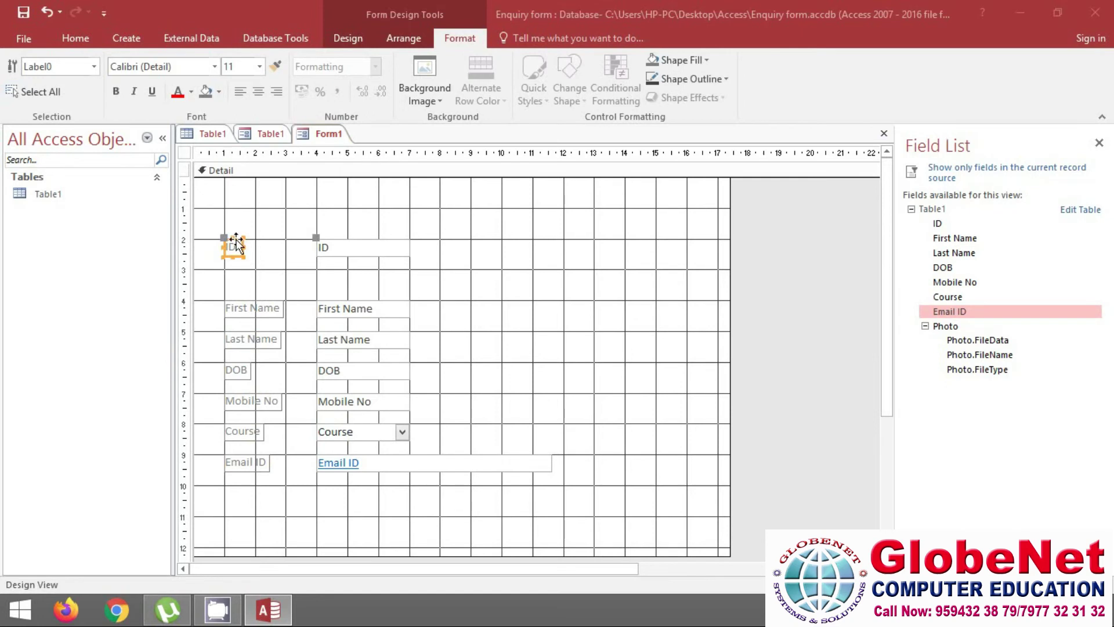
drag(235, 249, 237, 278)
click(648, 292)
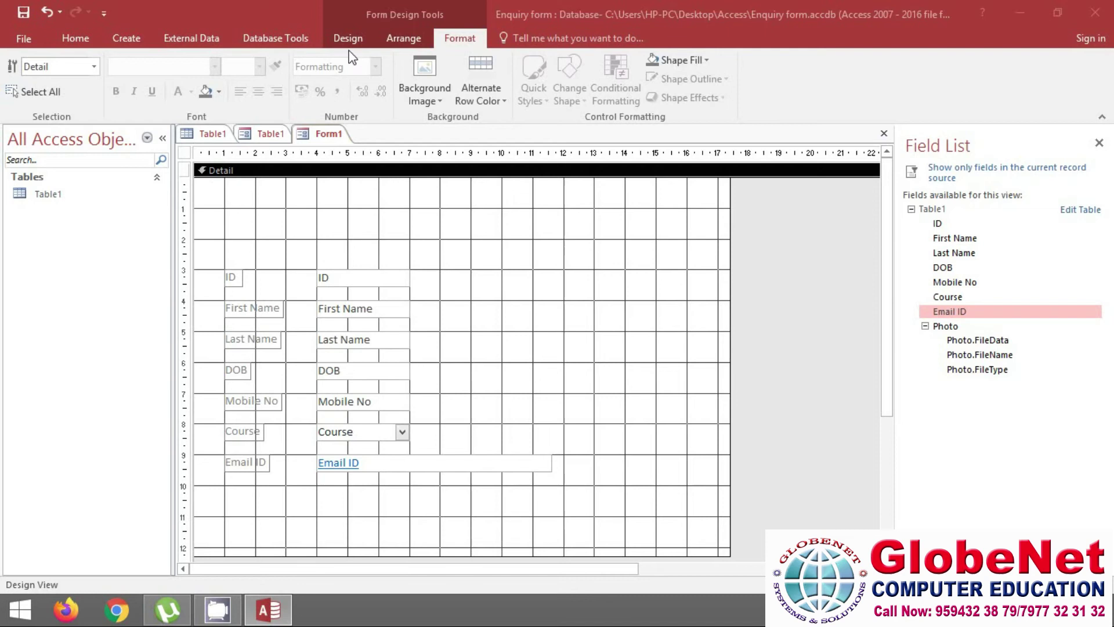
click(123, 39)
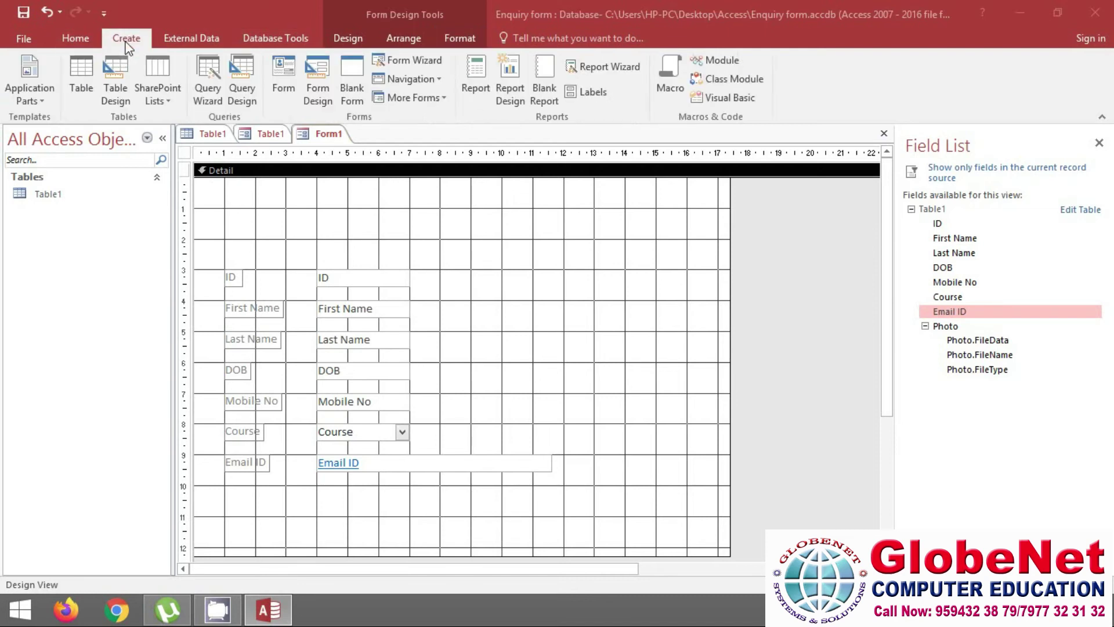
Switch Form1 to Form View
click(84, 41)
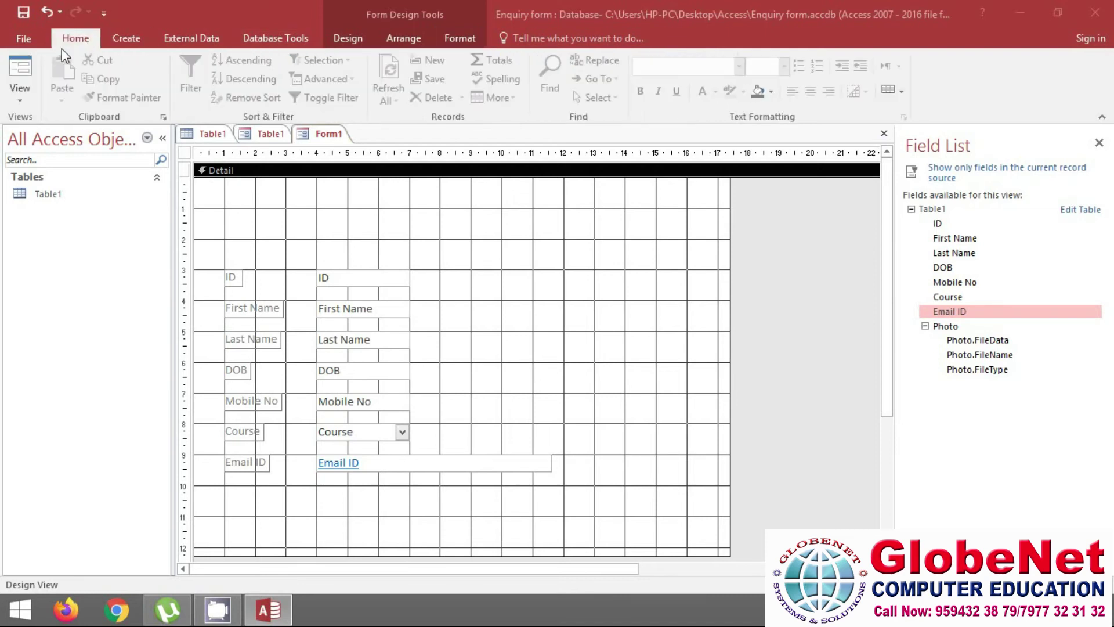
click(22, 104)
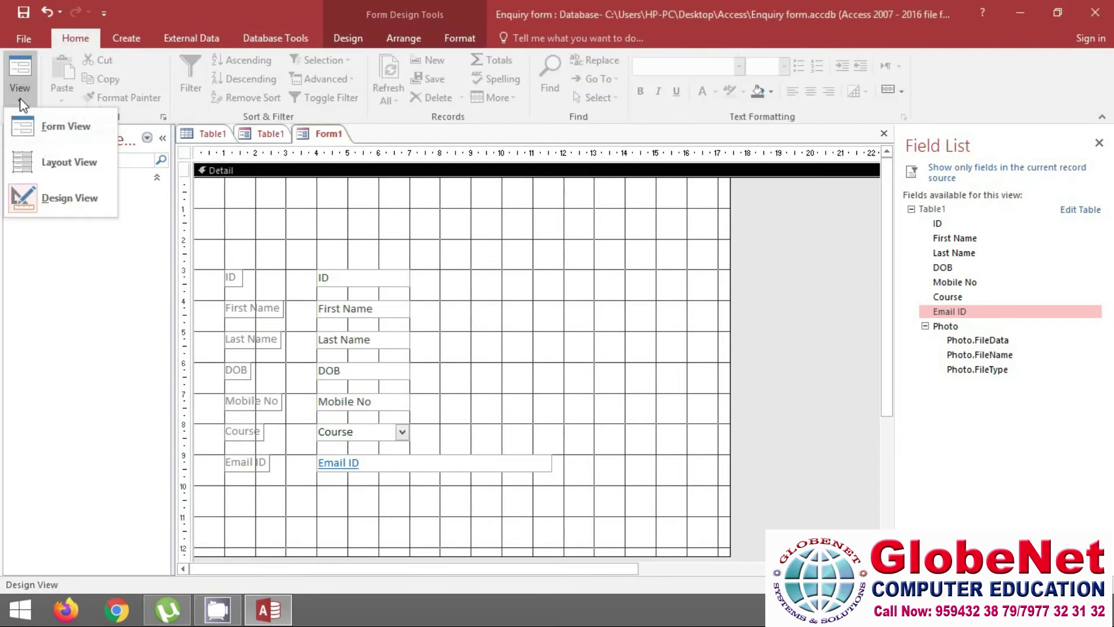
click(58, 138)
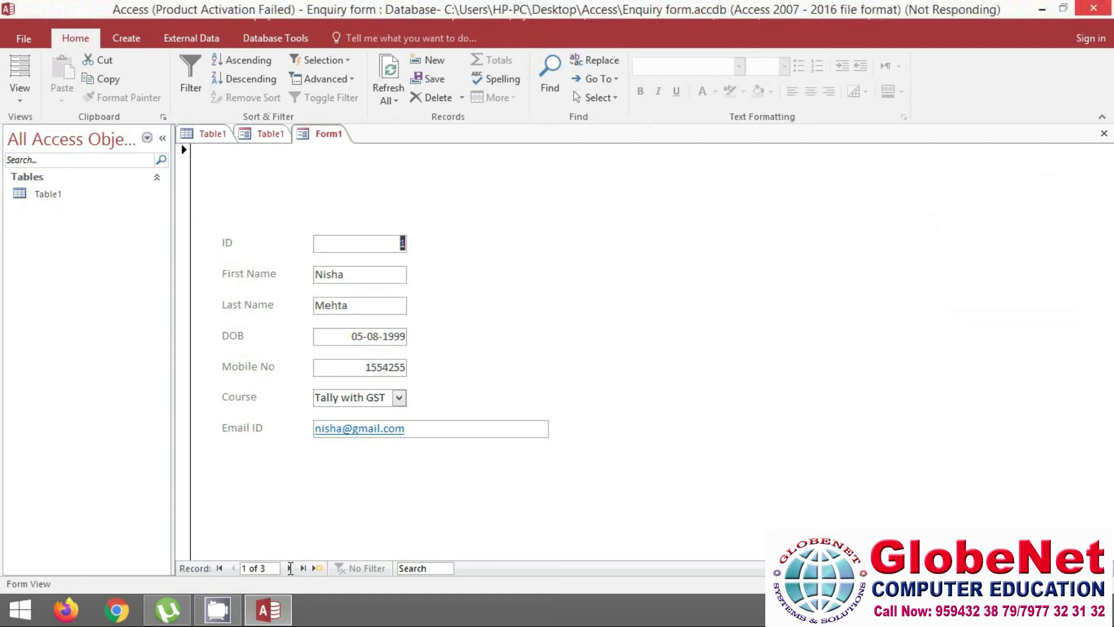
Browse forward through records 2, 3 and a blank new record, then back to record 1
click(290, 568)
click(290, 569)
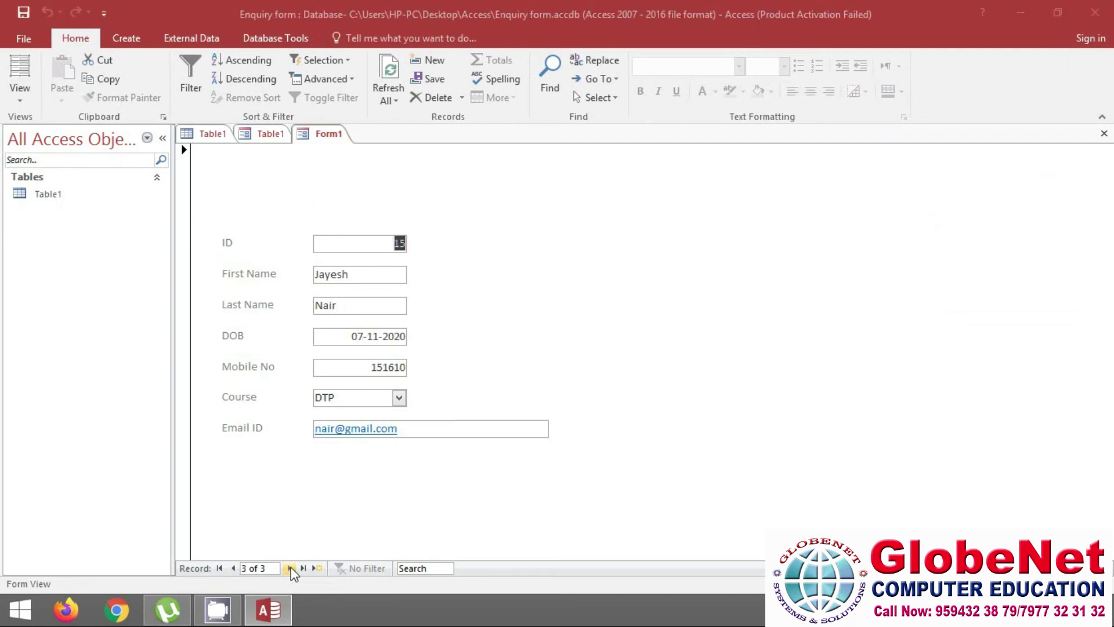
click(291, 568)
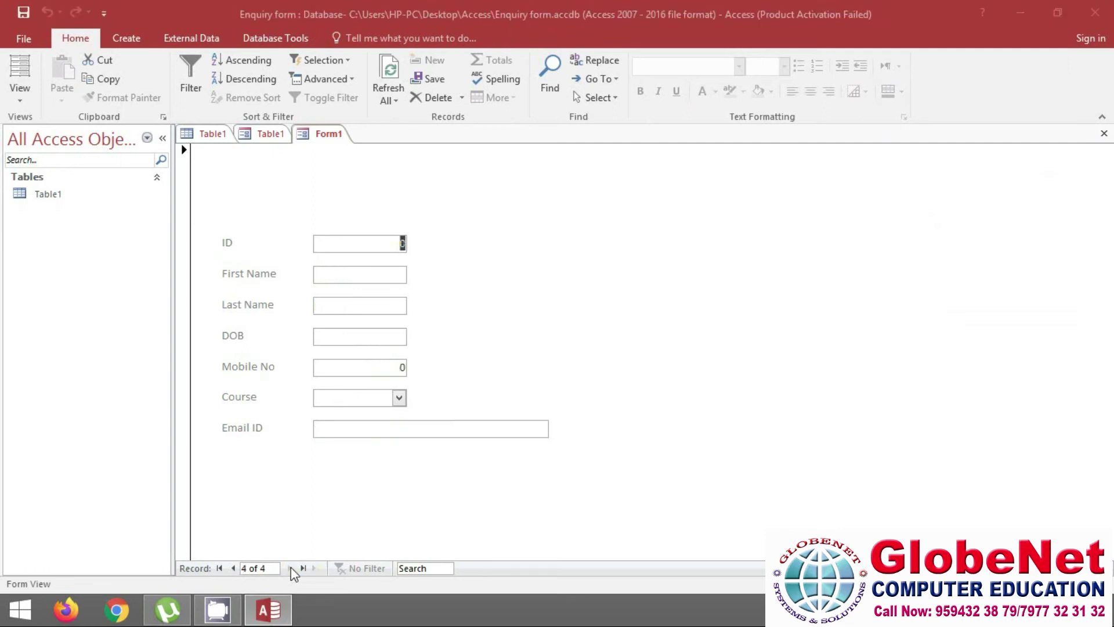
click(233, 568)
click(233, 569)
click(234, 568)
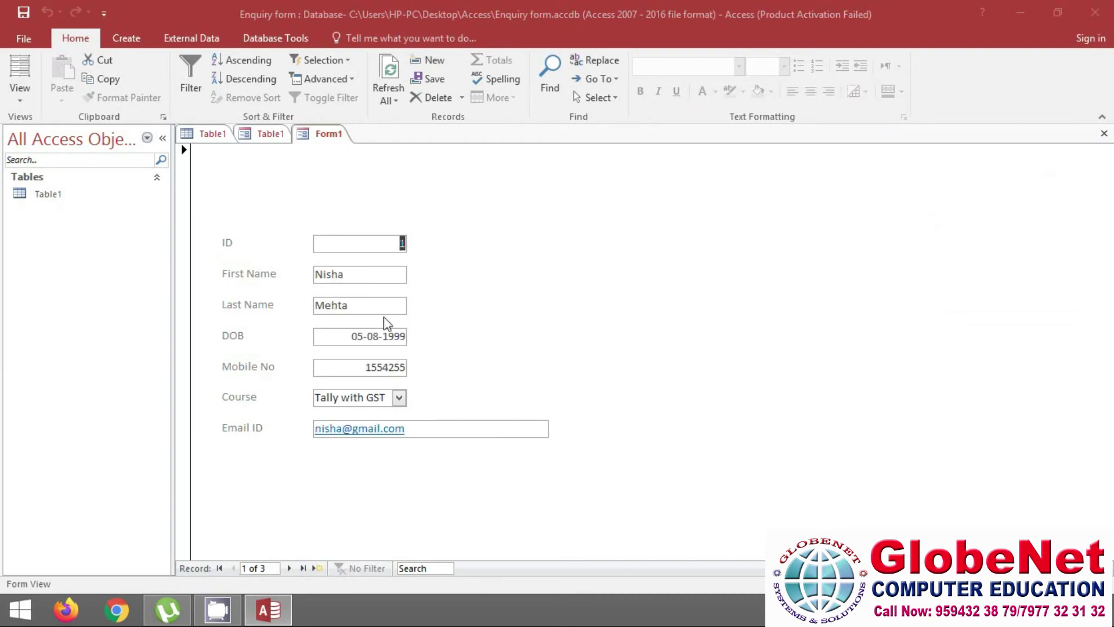
click(16, 101)
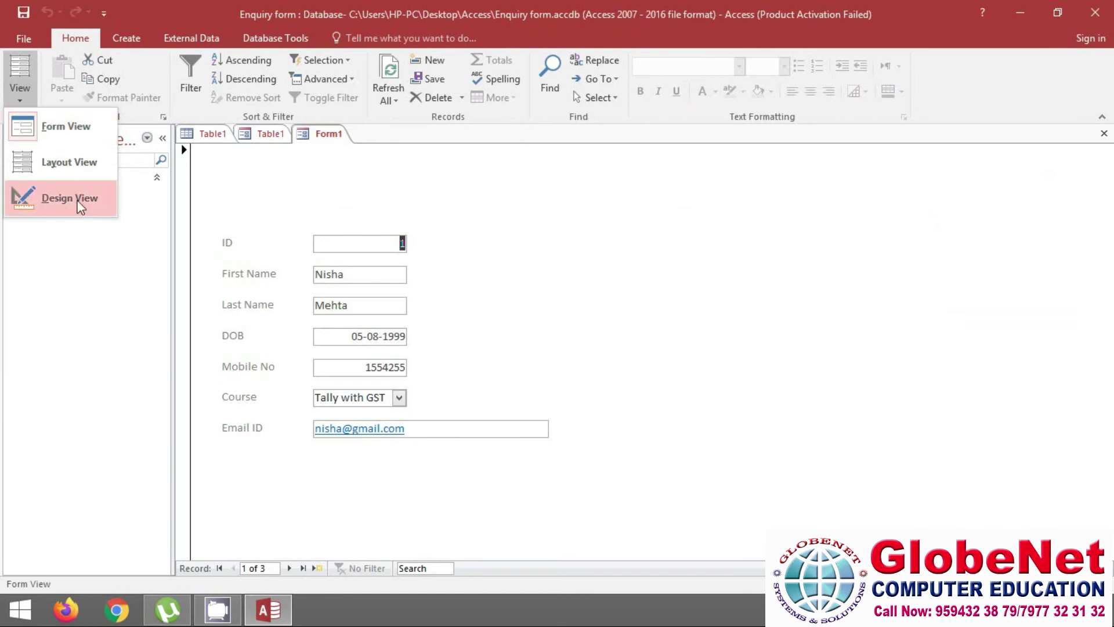
In Design View, add an enlarged Photo field beside ID, then return to Form View
click(80, 200)
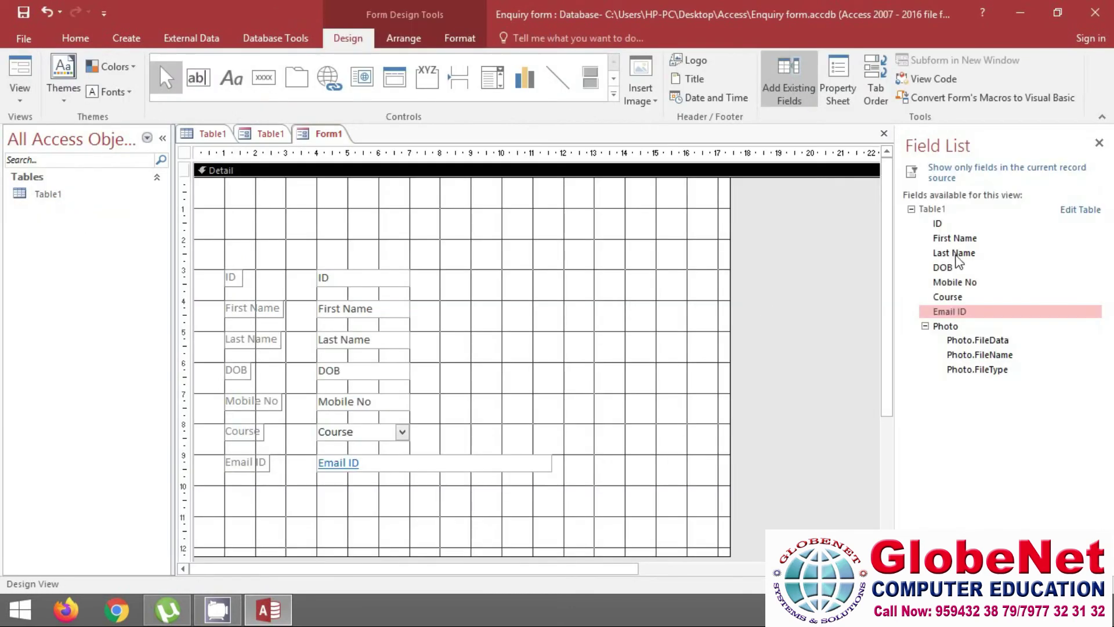
drag(946, 326, 520, 272)
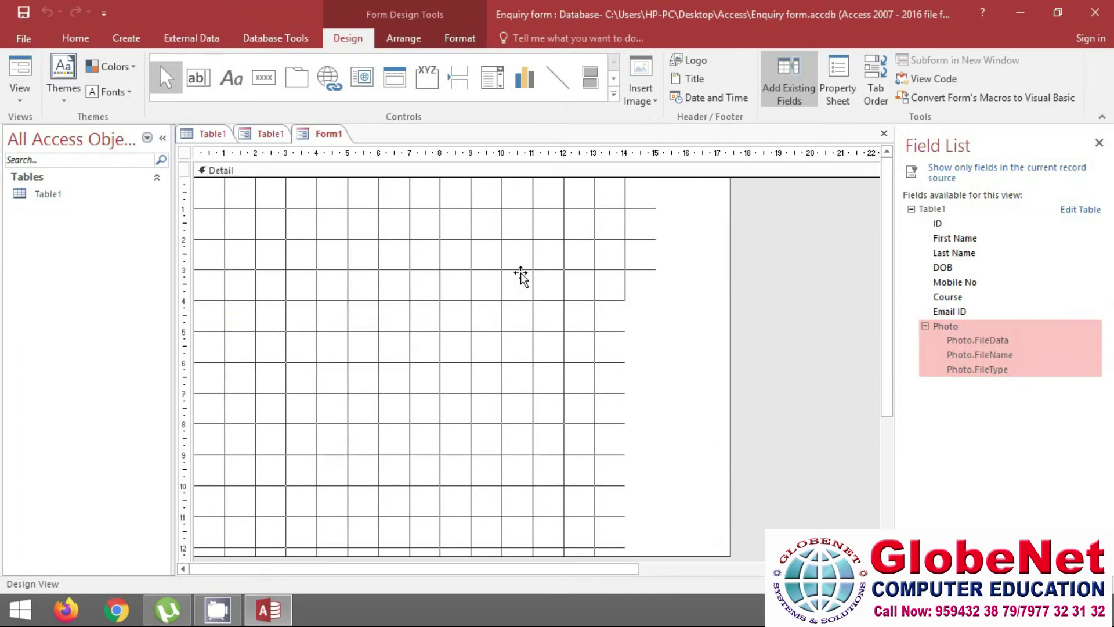
drag(567, 327, 625, 355)
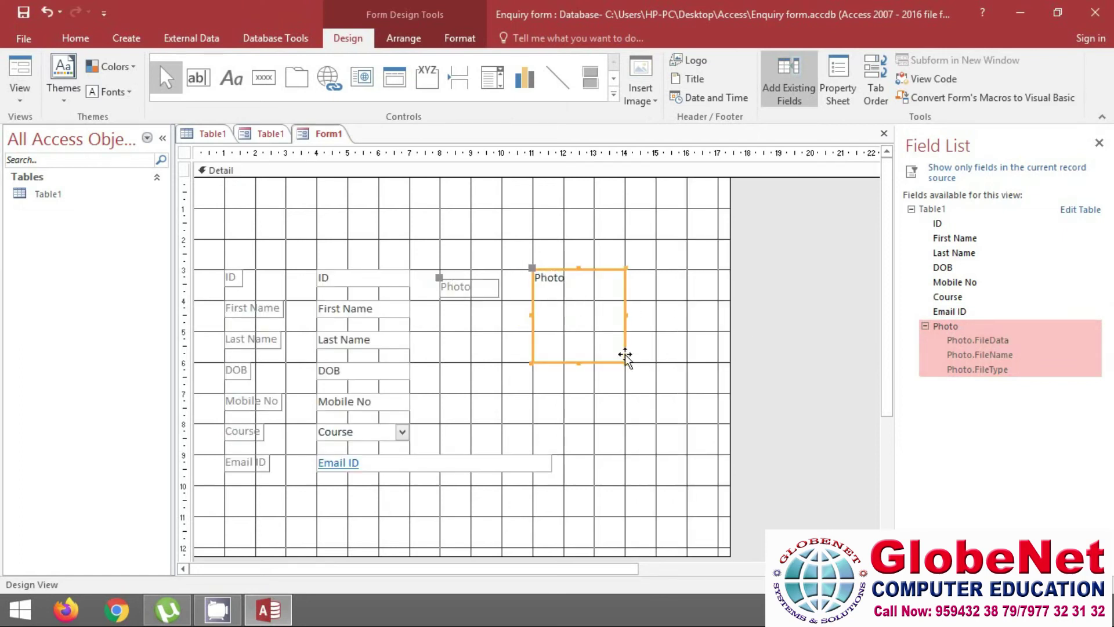
click(22, 103)
click(27, 140)
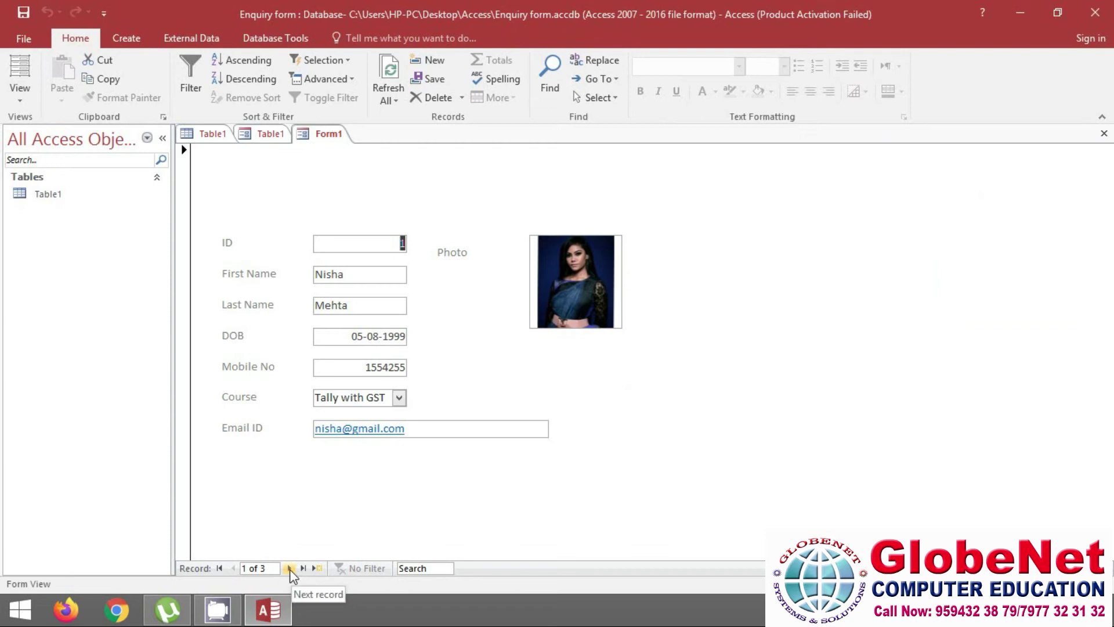
Step through records 2, 3 and a new record checking photos, then return to record 1
click(290, 569)
click(290, 569)
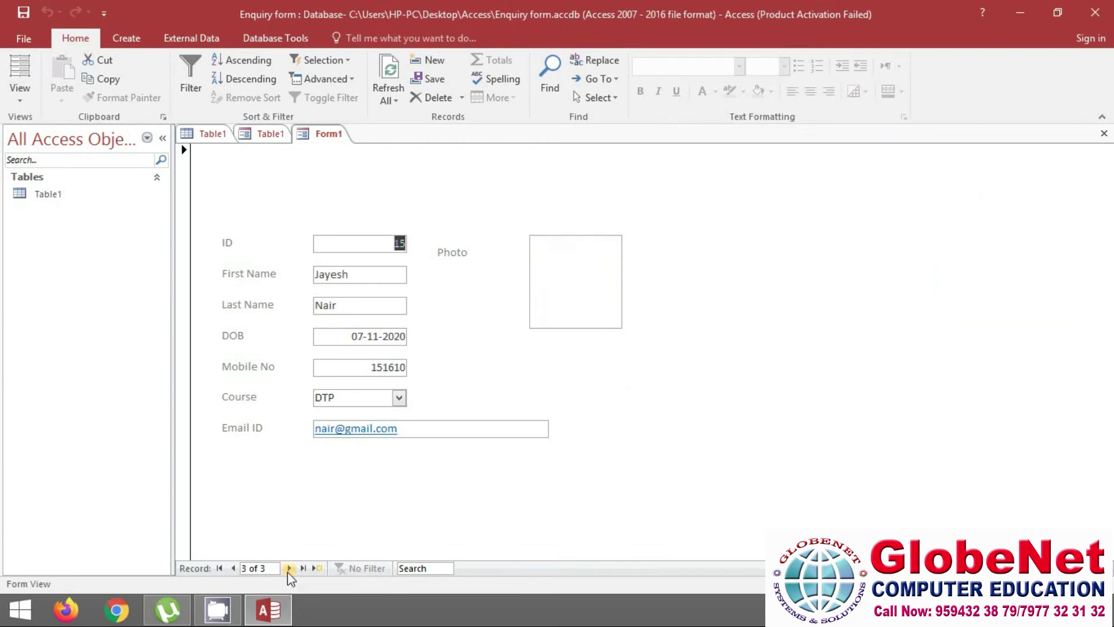
click(289, 568)
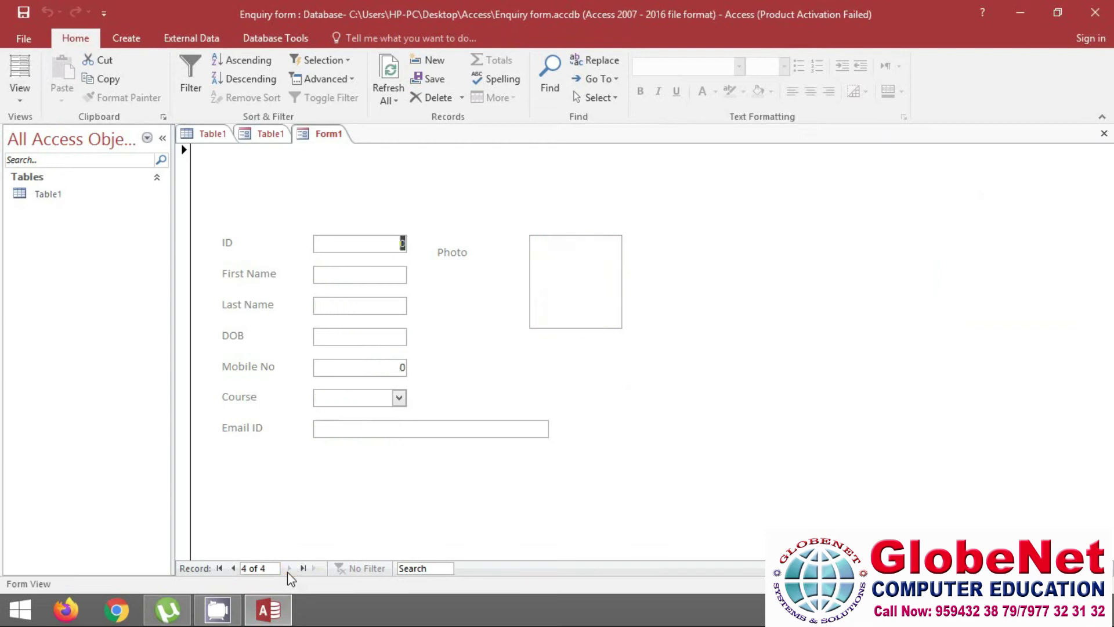
click(233, 569)
click(220, 569)
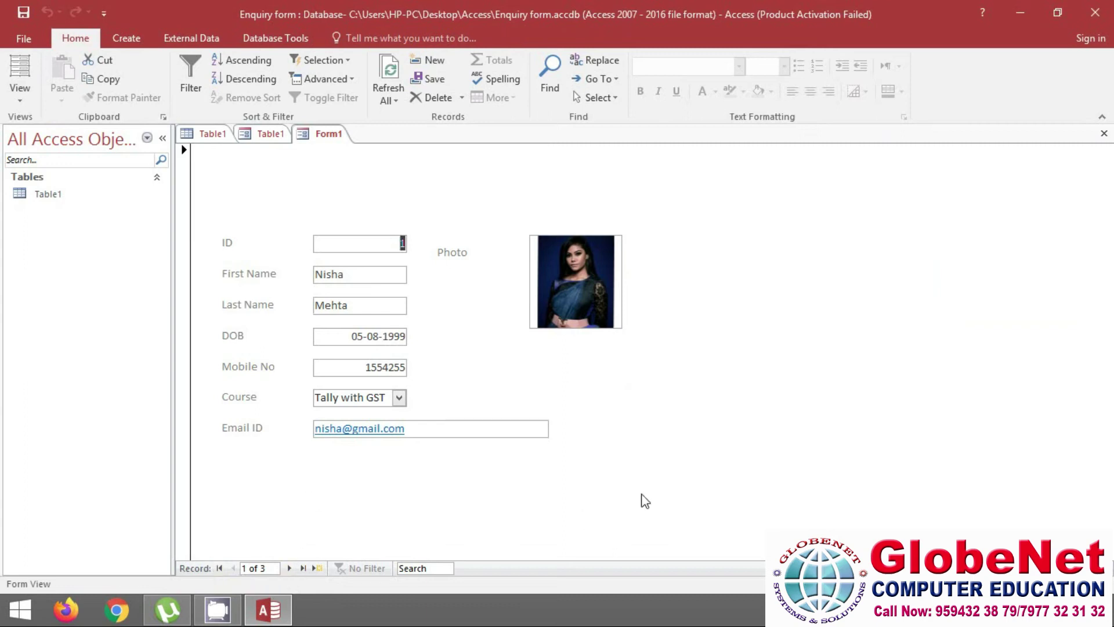
Select Table1 in the navigation pane and switch the form to Design View
click(126, 38)
click(47, 194)
click(75, 38)
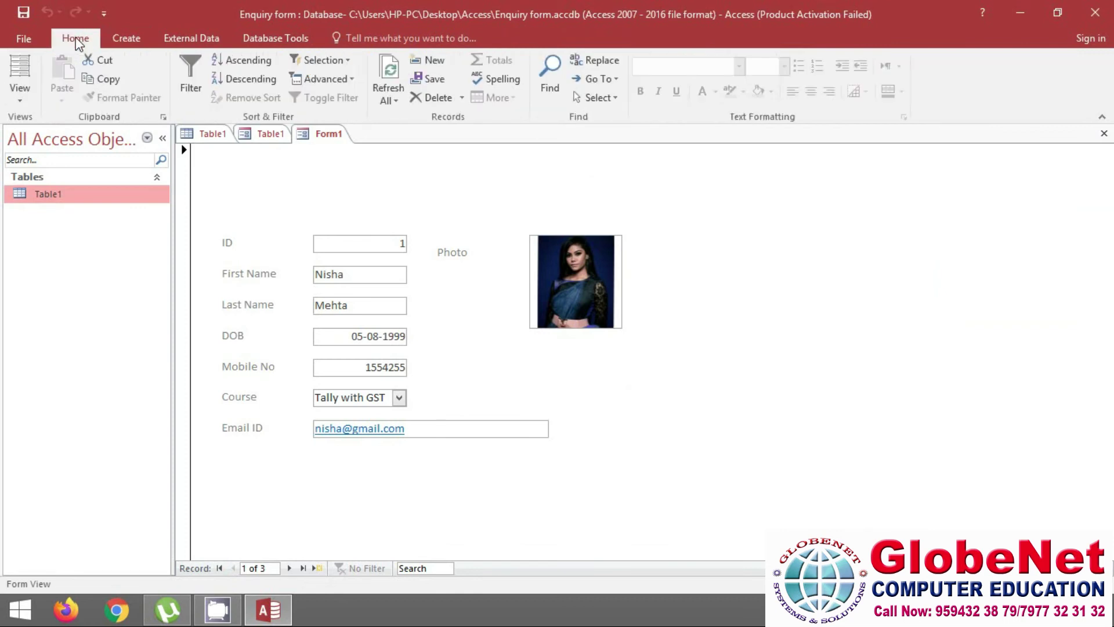
click(19, 97)
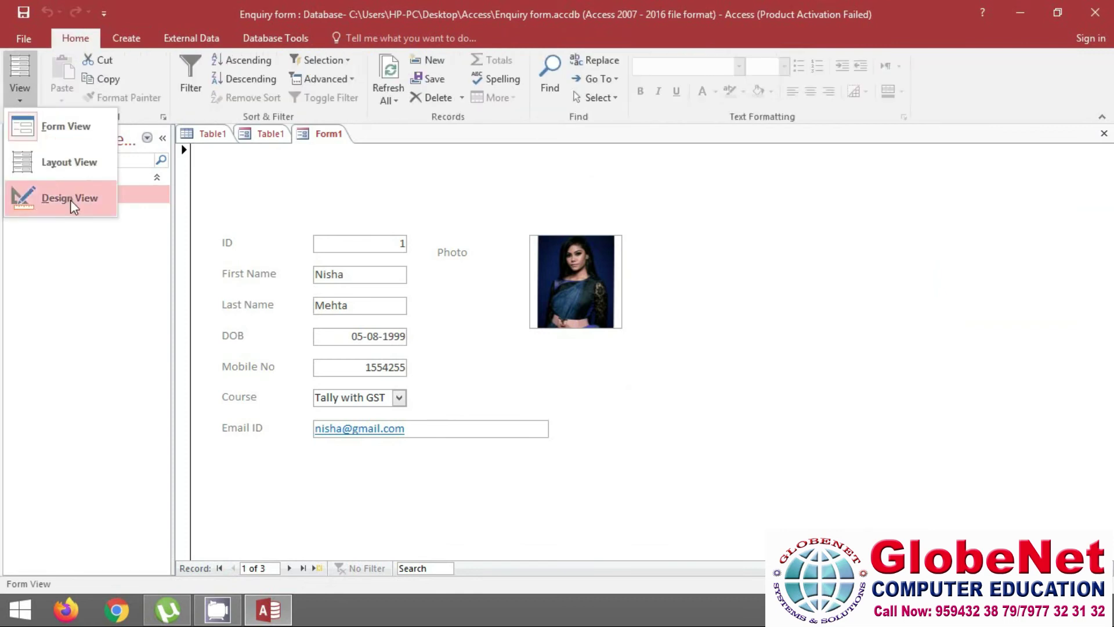
click(66, 199)
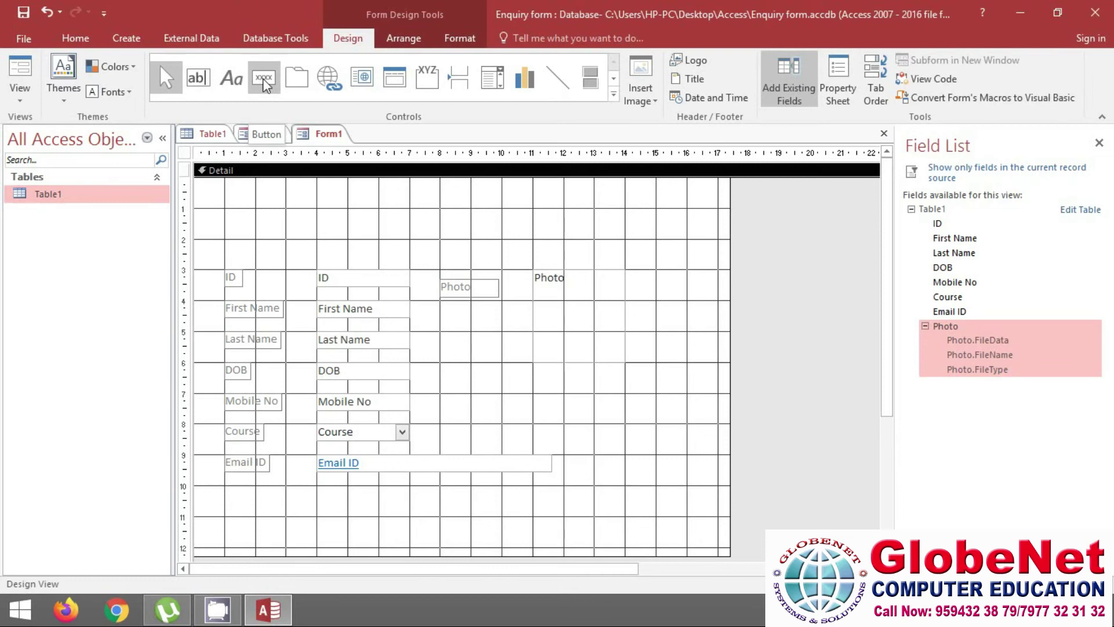
Draw a button below Email ID and set its action to Go To Next Record
click(264, 78)
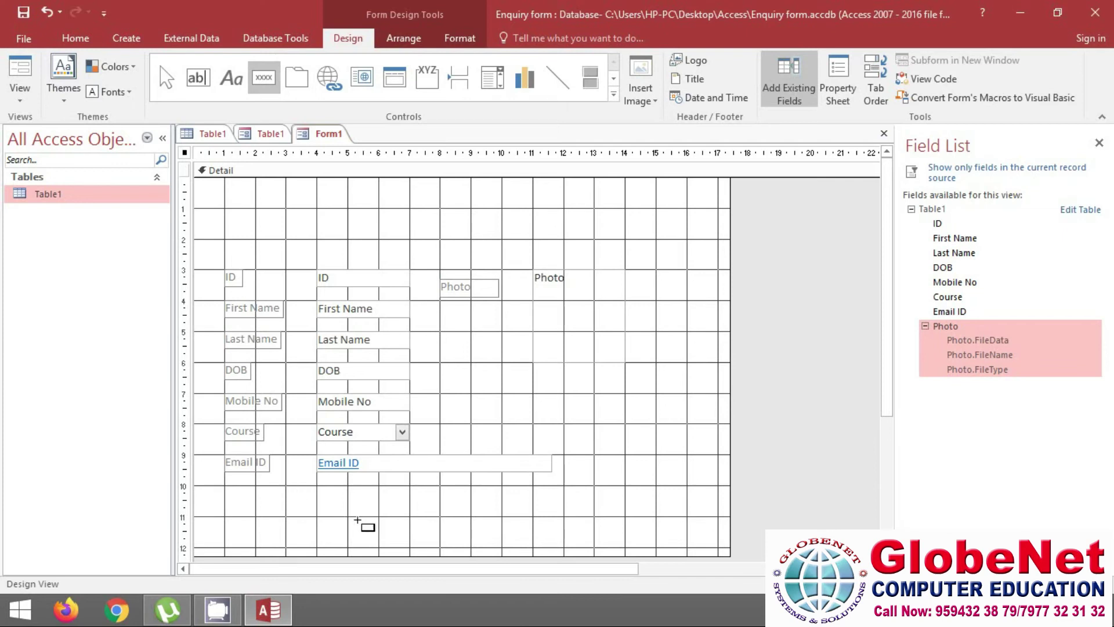
drag(340, 502, 432, 516)
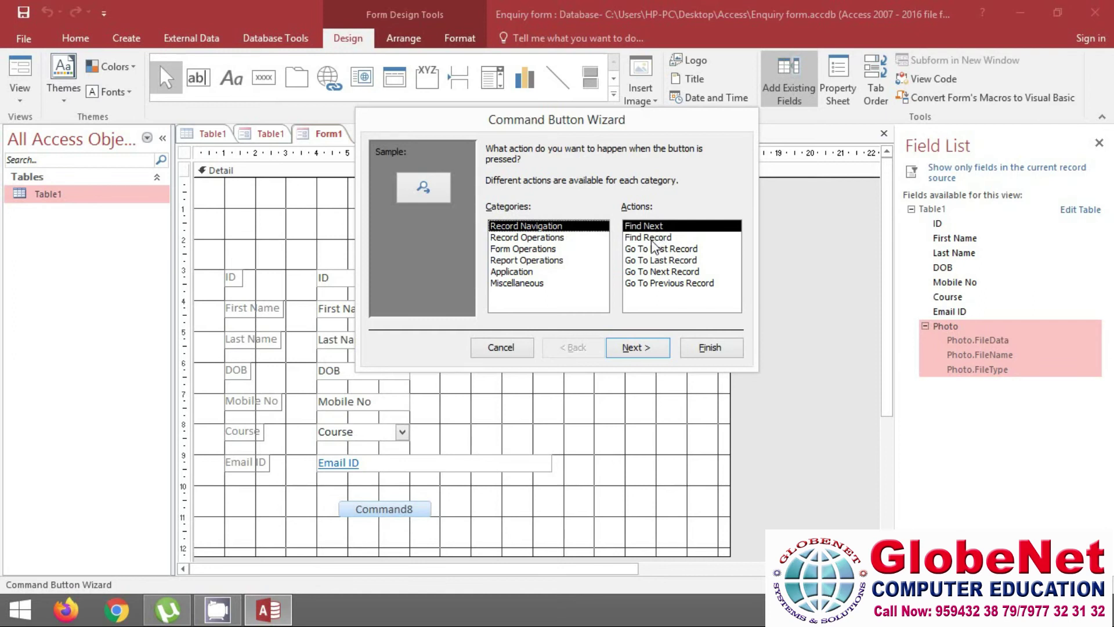
click(653, 239)
click(665, 249)
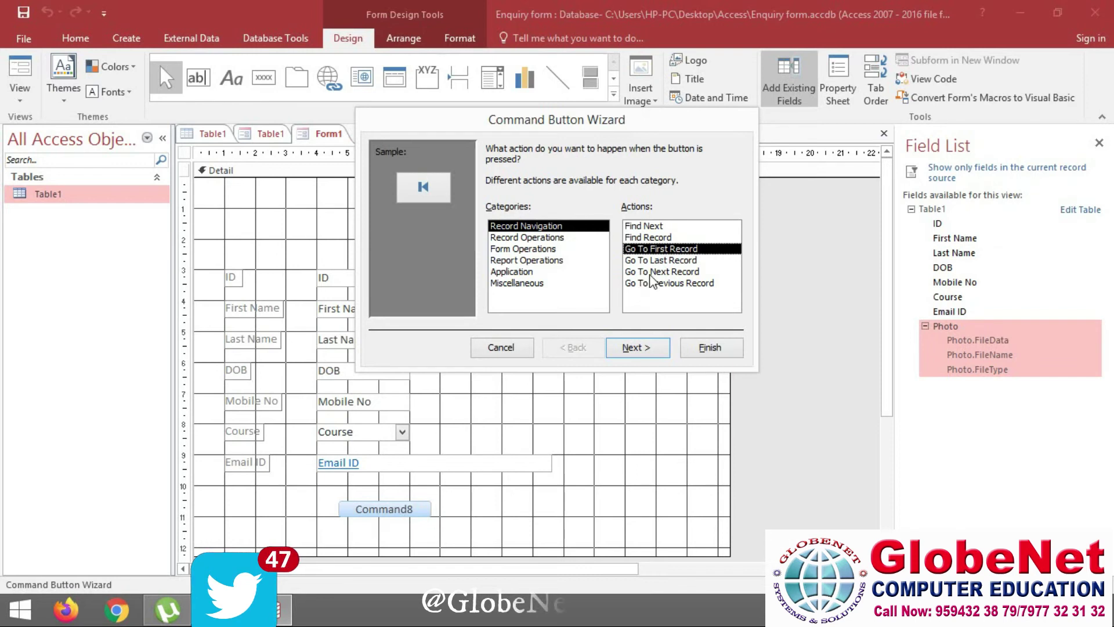
click(659, 273)
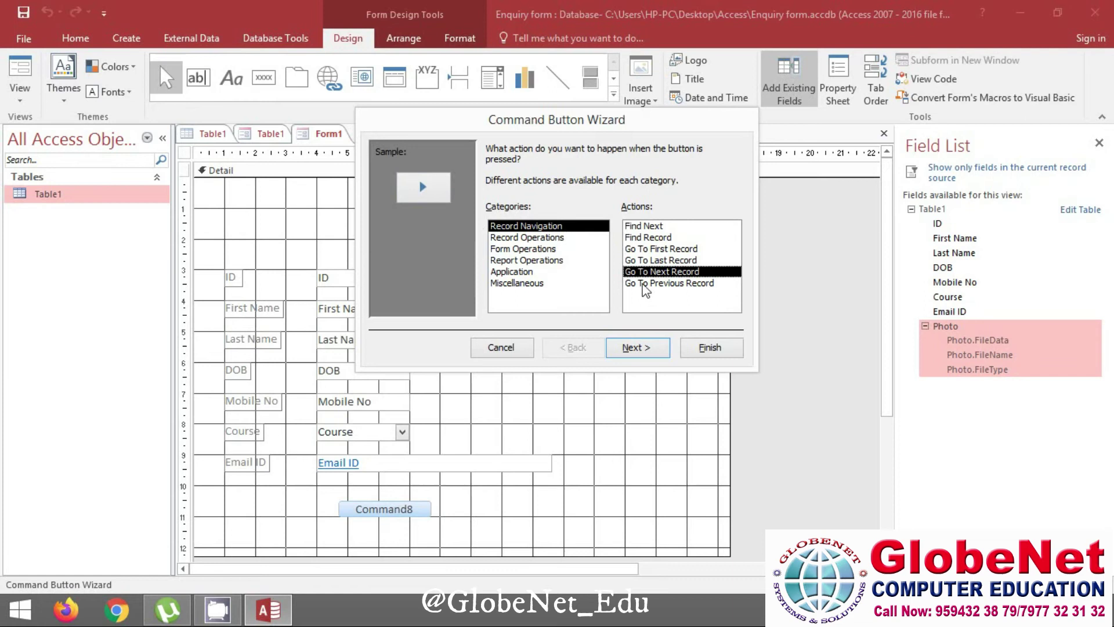
Give the button the text caption 'Next Record' and finish the Command Button Wizard
click(641, 350)
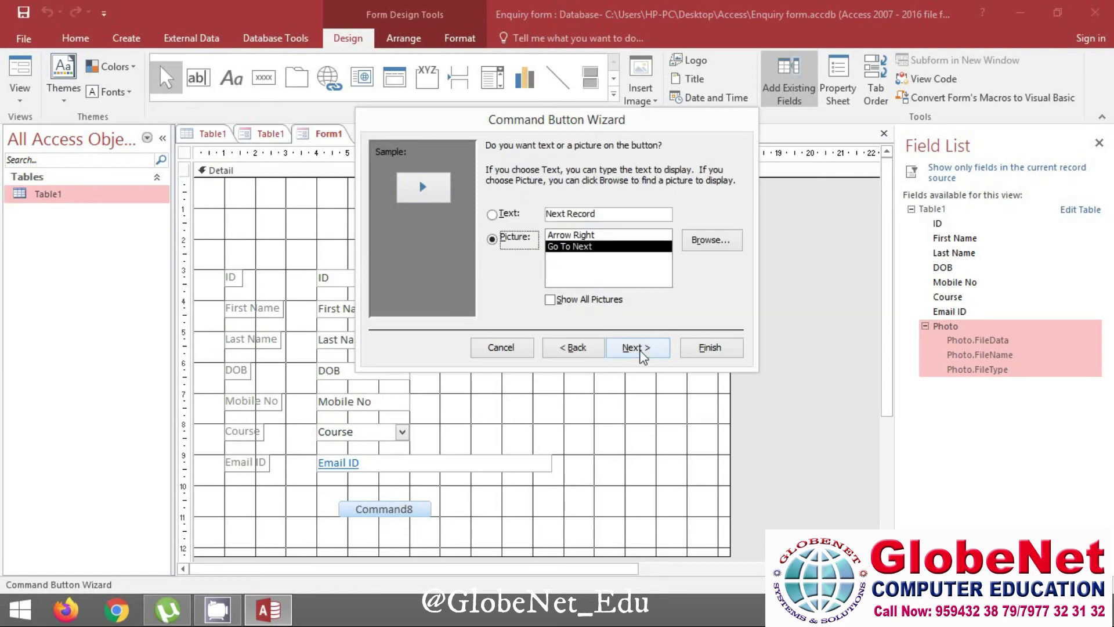
click(507, 214)
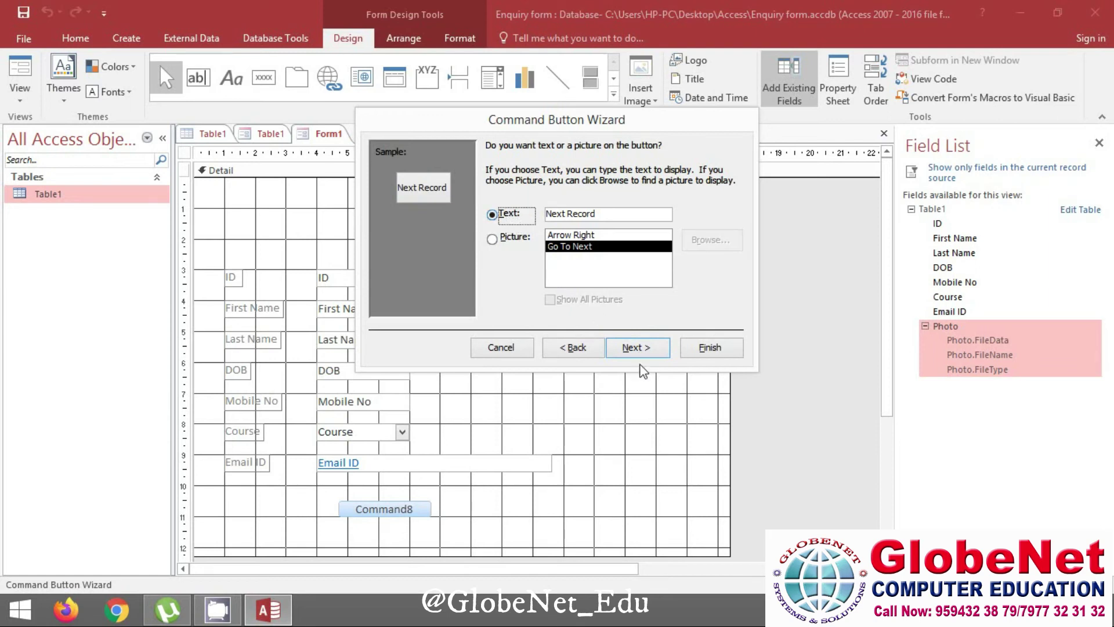
click(504, 241)
click(493, 215)
click(639, 348)
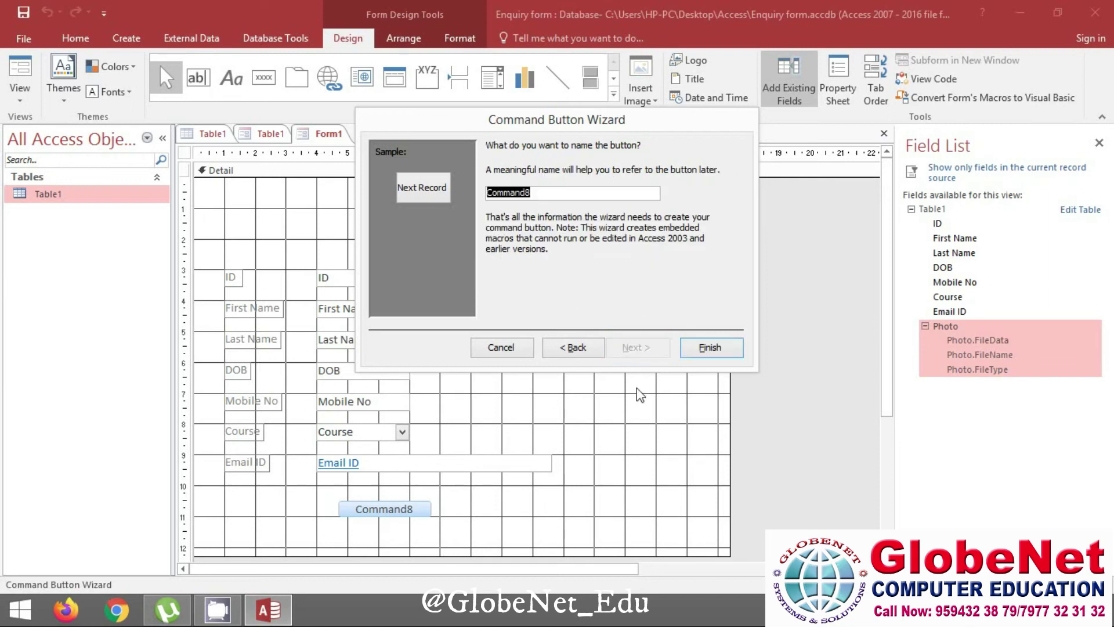
click(699, 351)
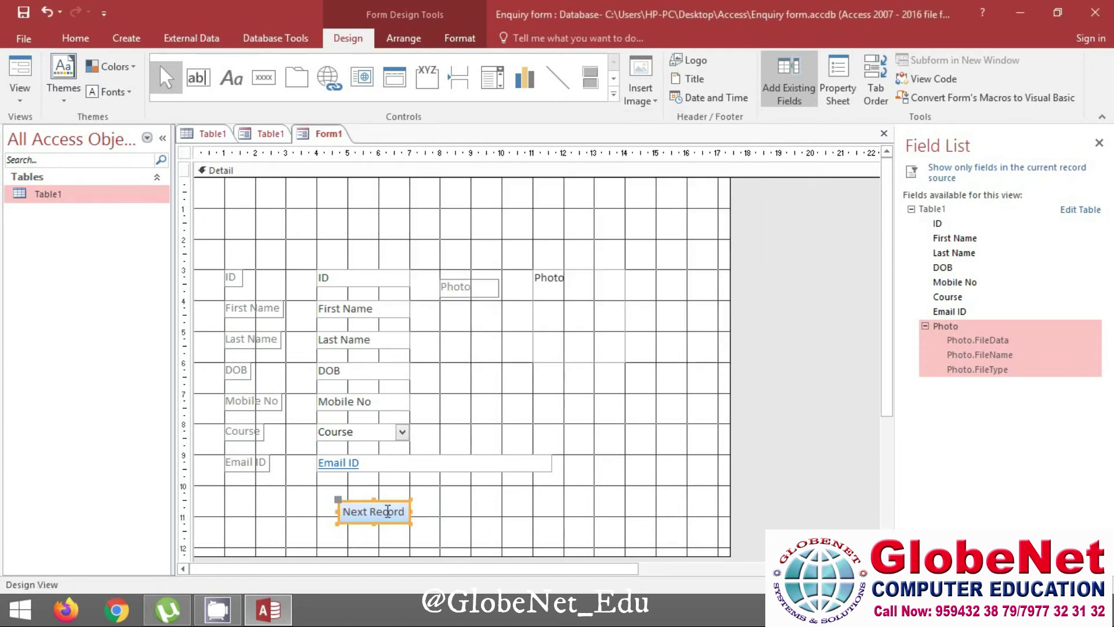
Shift Next Record left and draw a new button set to Go To Previous Record
drag(389, 500, 291, 495)
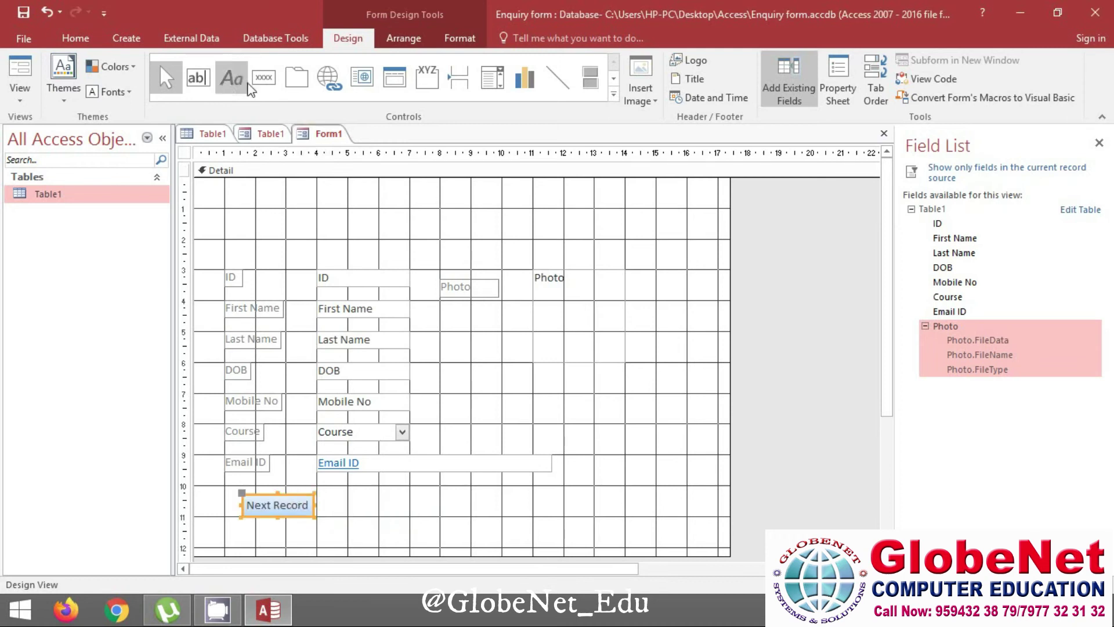
click(264, 81)
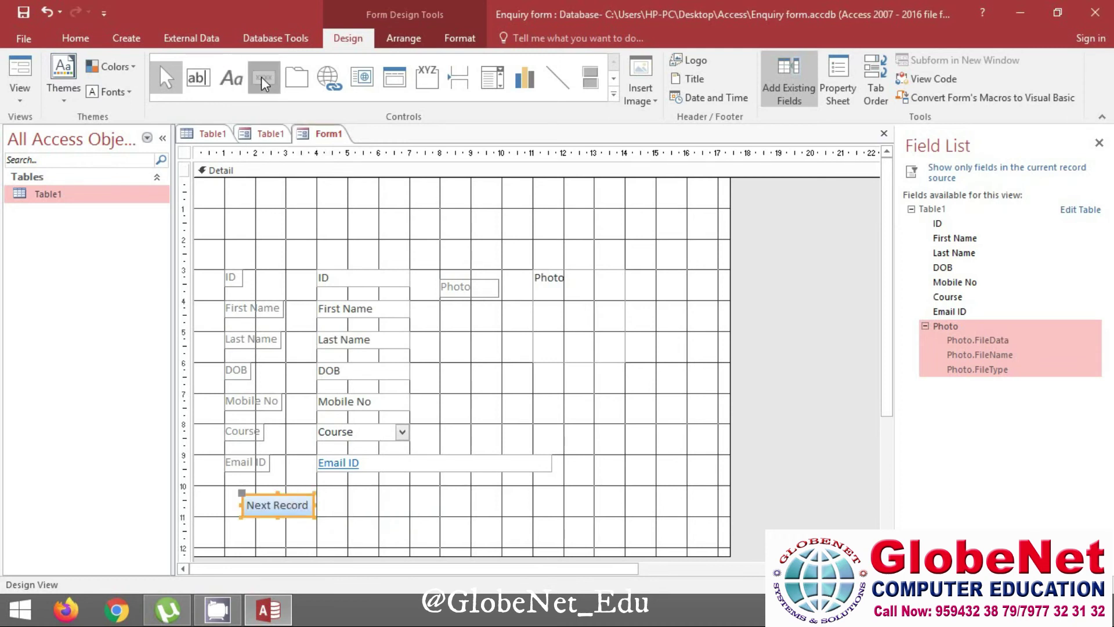
drag(344, 498, 440, 518)
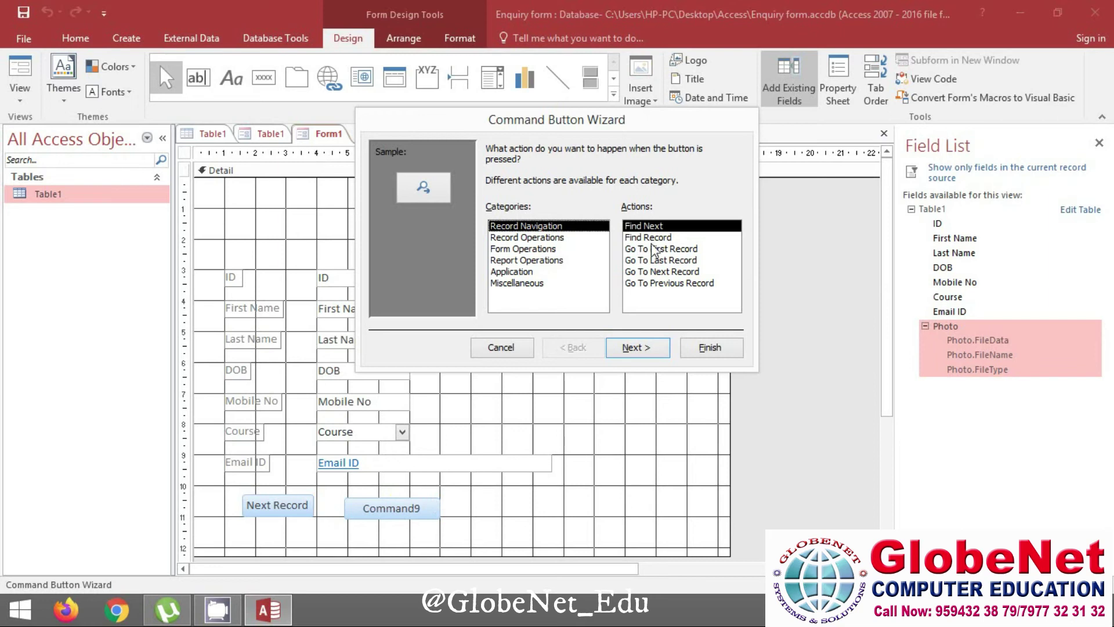
click(668, 285)
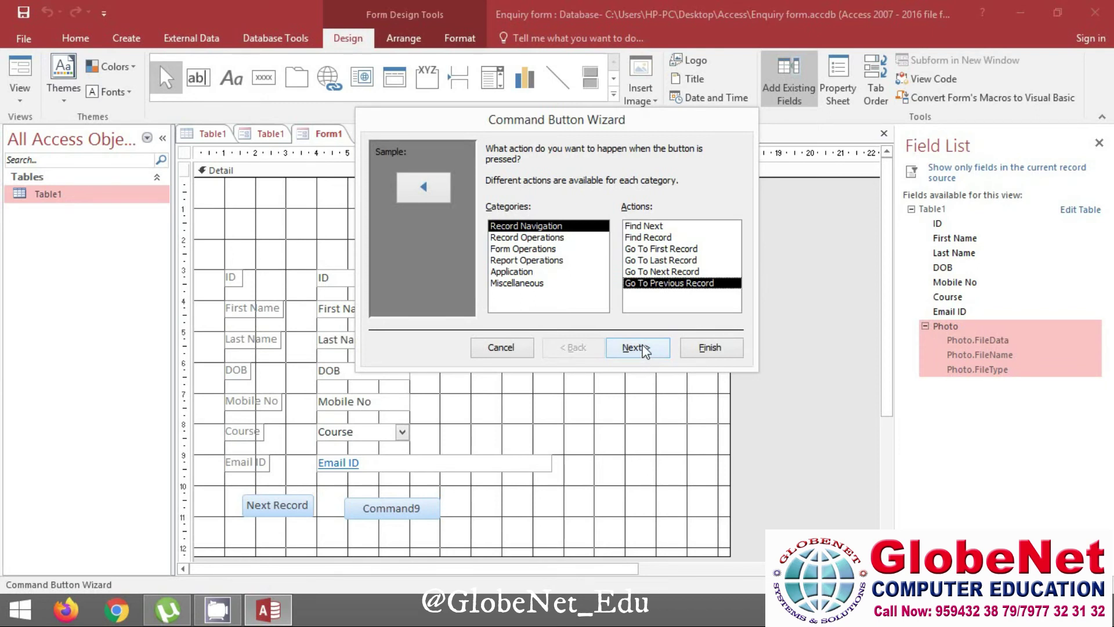
click(639, 347)
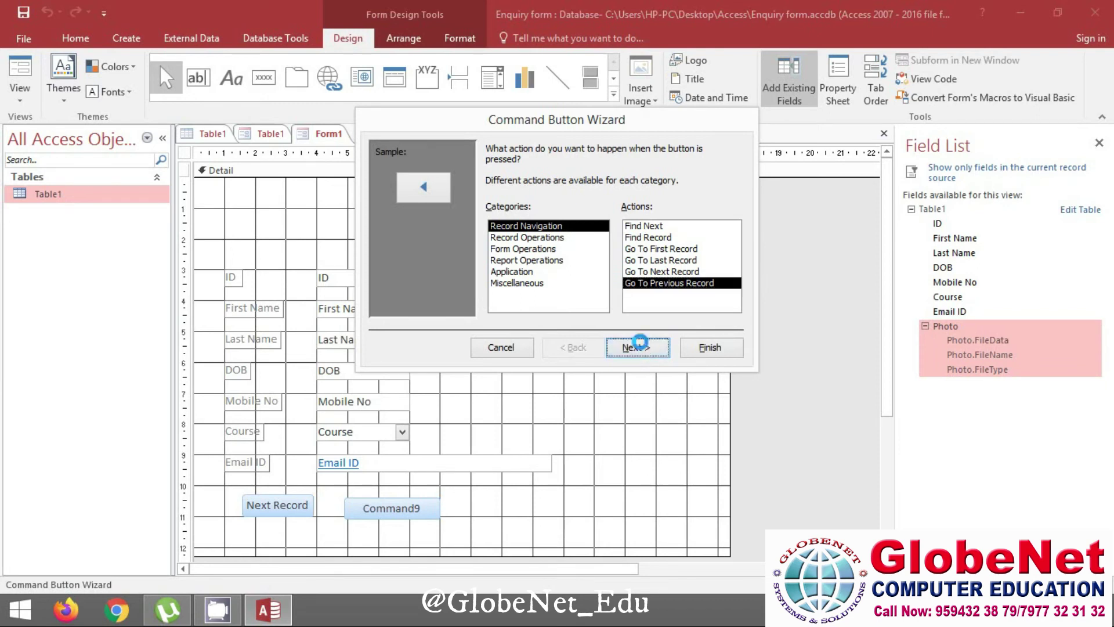
Caption it 'Previous Record', finish the wizard, and place it beside Next Record
click(516, 219)
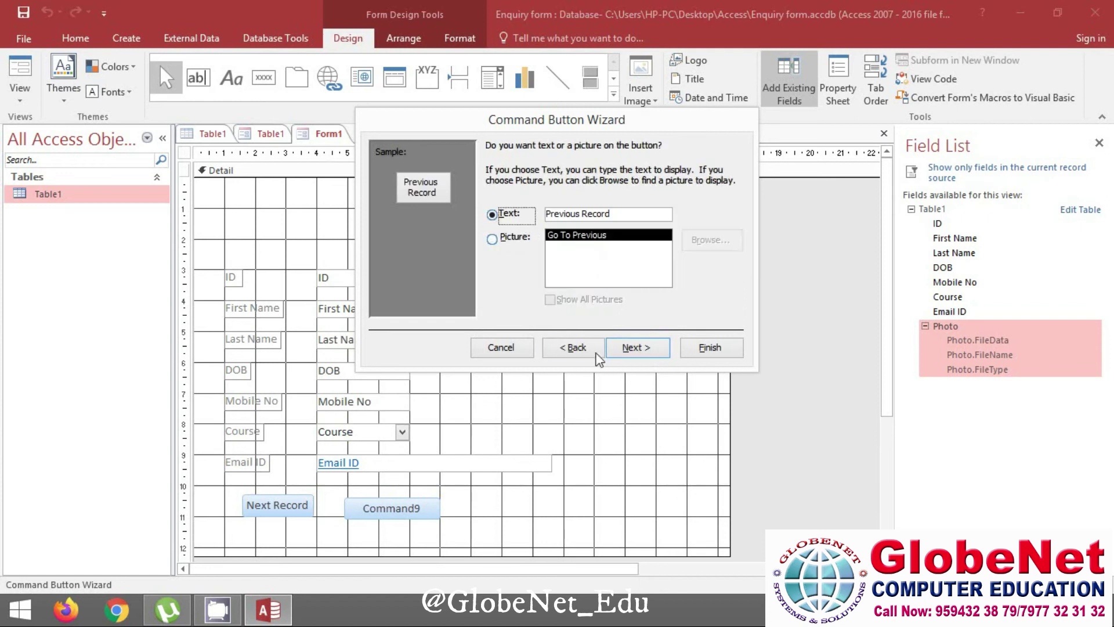
click(638, 347)
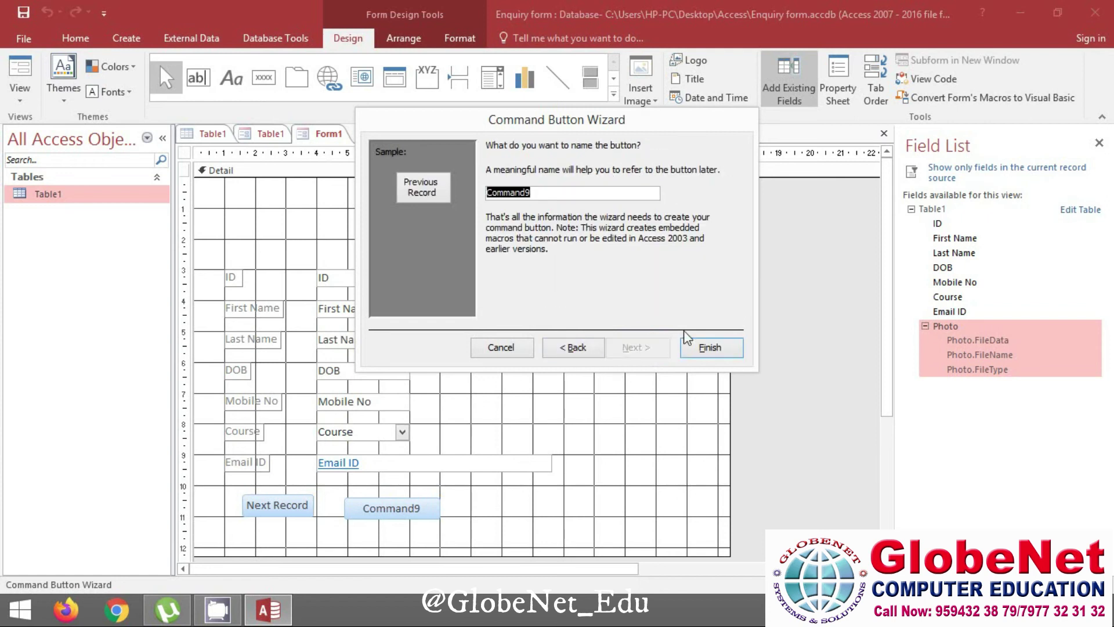
click(704, 346)
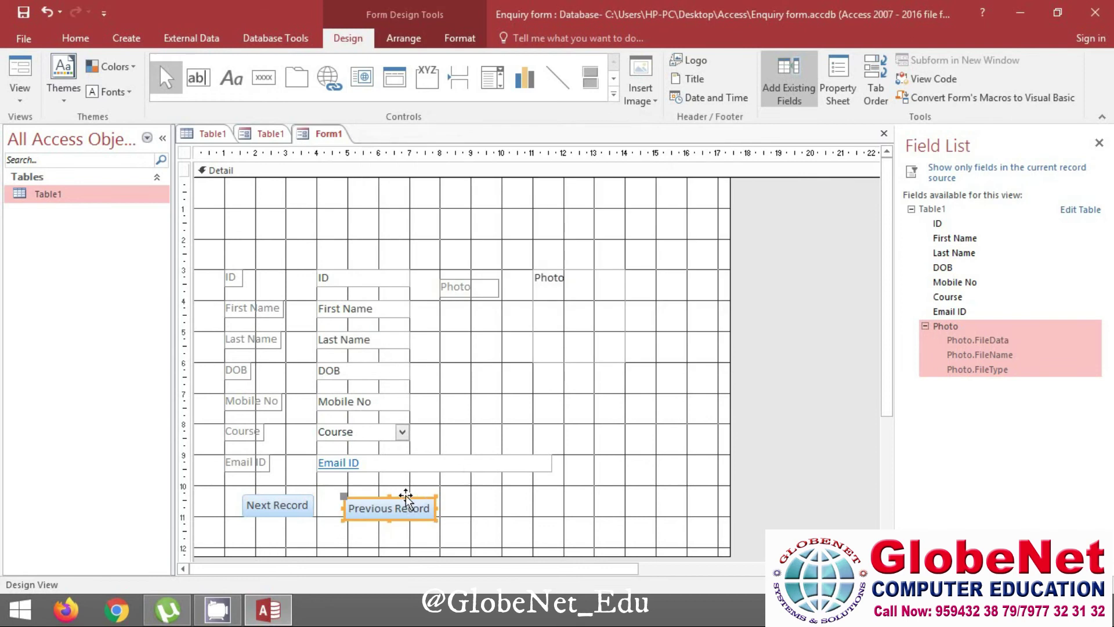
drag(400, 500, 387, 498)
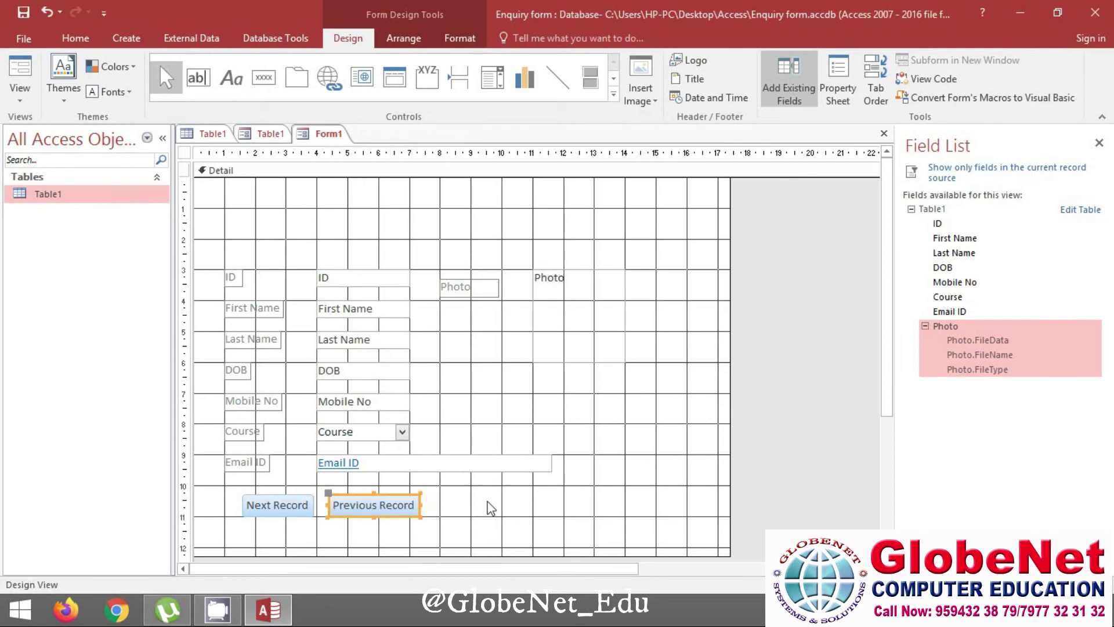
click(486, 510)
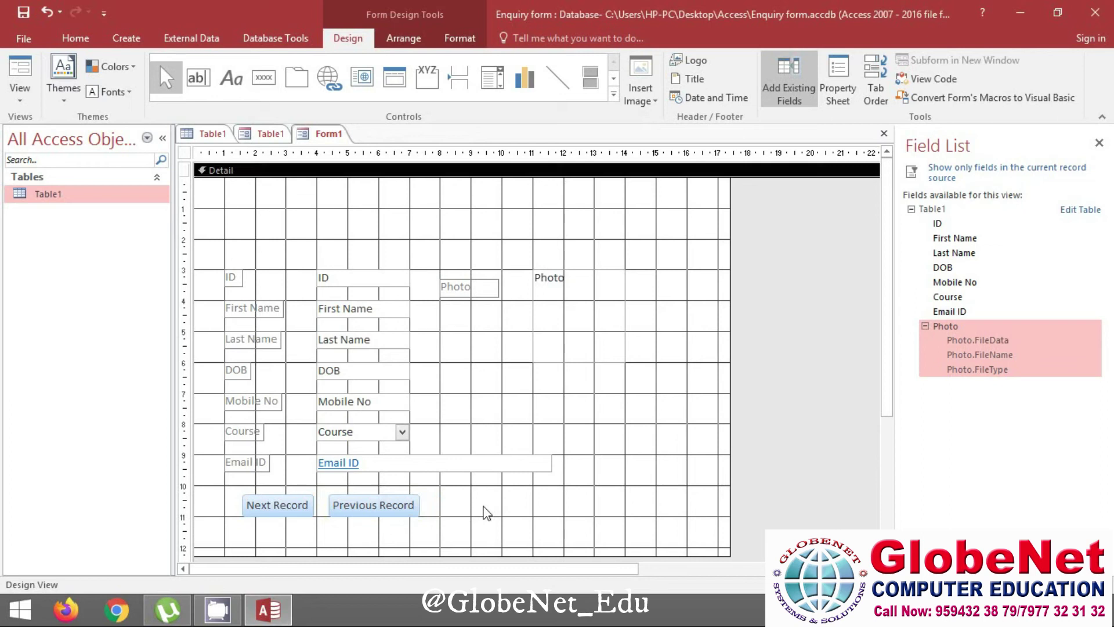
Place a new button right of Previous Record with the Record Operations > Save Record action
click(264, 78)
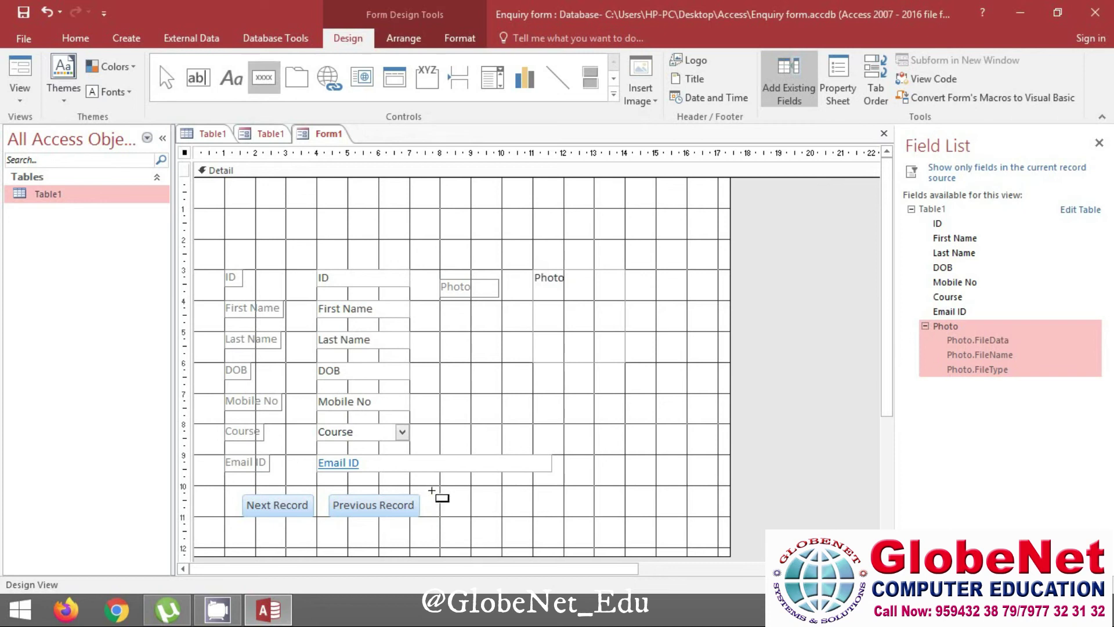
click(511, 506)
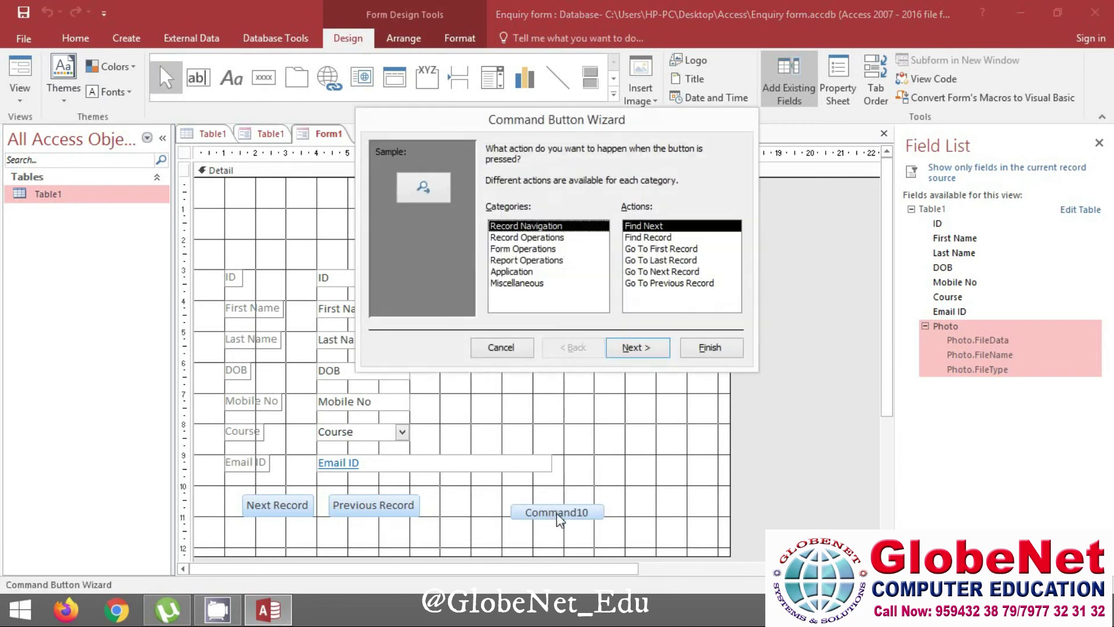
click(545, 238)
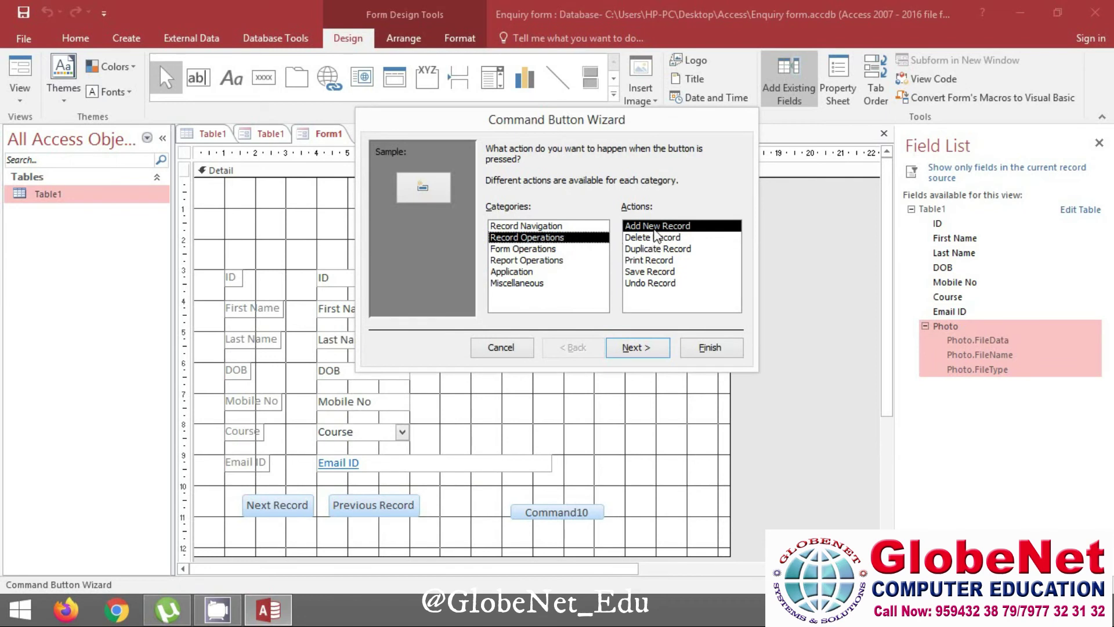
click(655, 239)
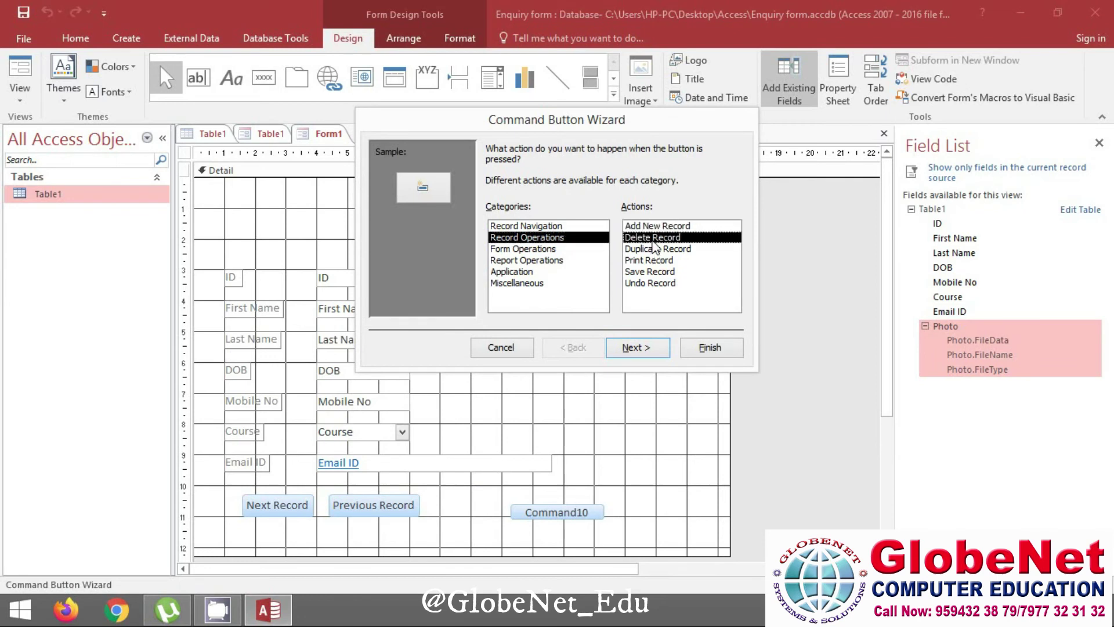
click(672, 249)
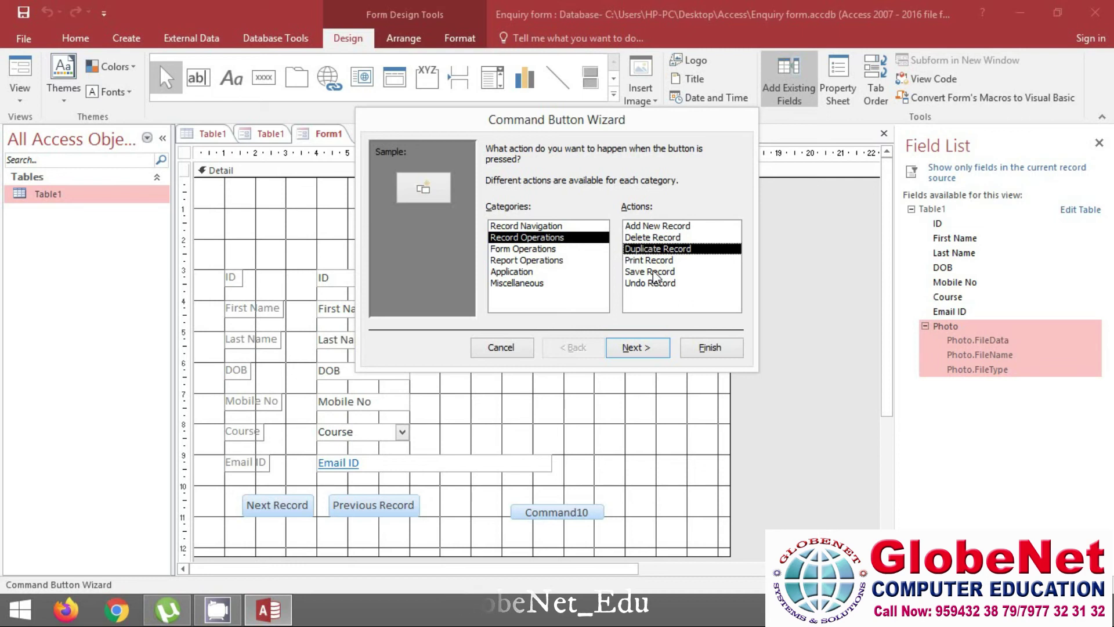
click(644, 273)
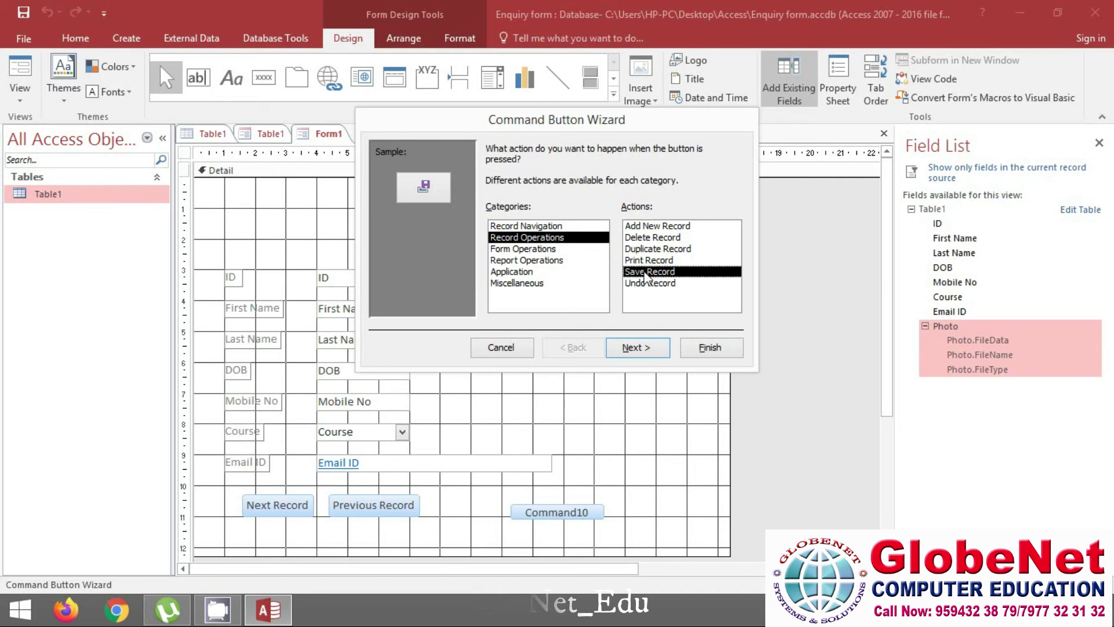
Keep the Save Record picture, finish the wizard, and move the button beside Previous Record
click(644, 349)
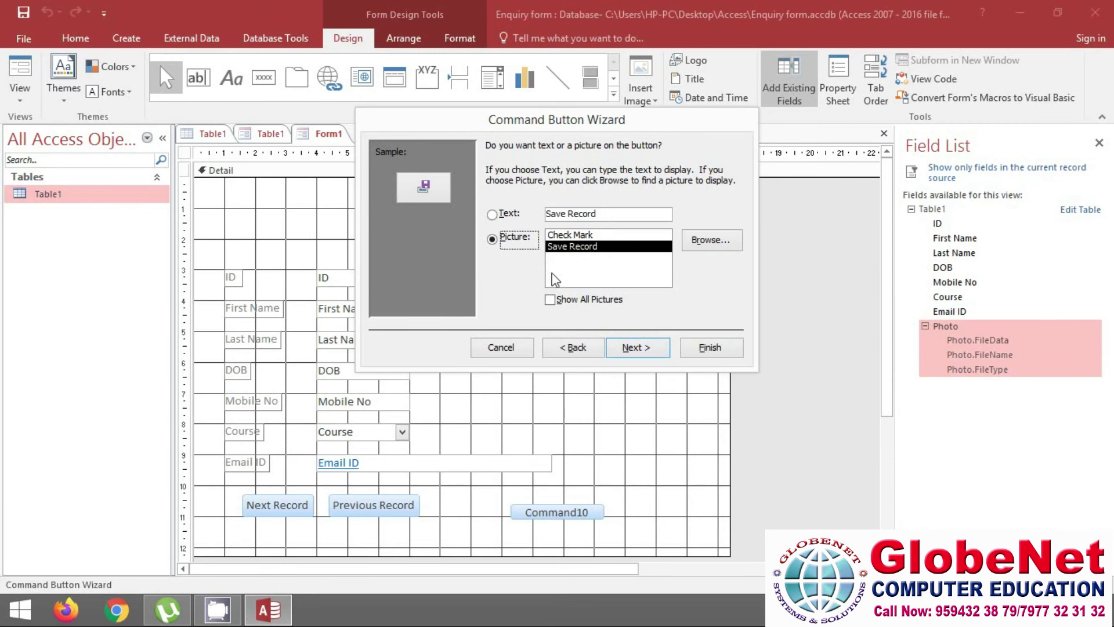
click(636, 349)
click(711, 349)
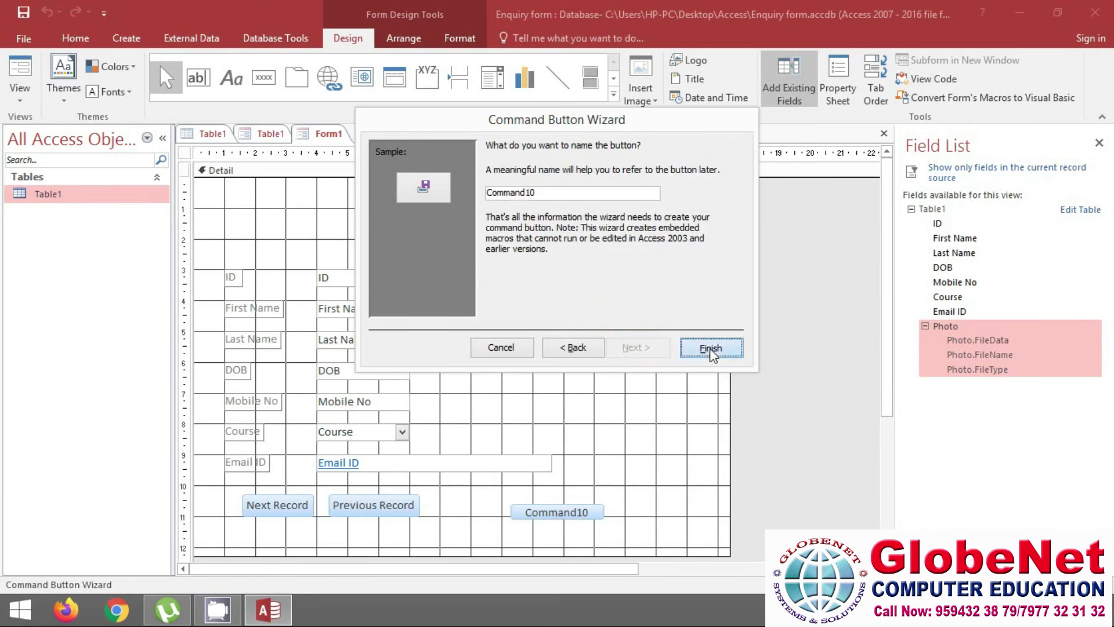
drag(534, 505, 465, 486)
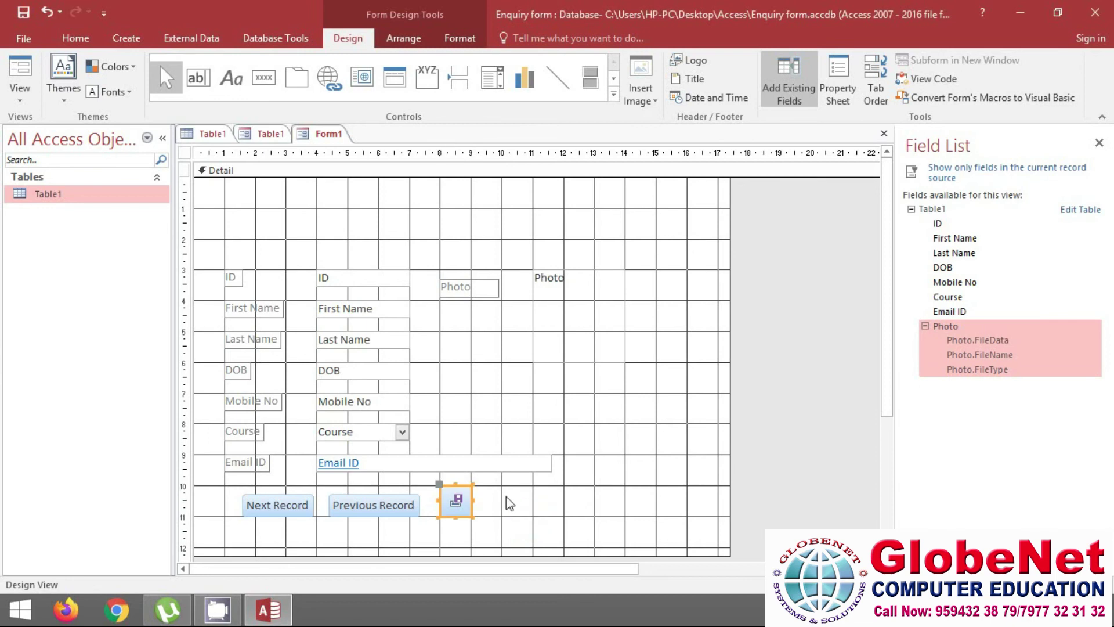
click(510, 504)
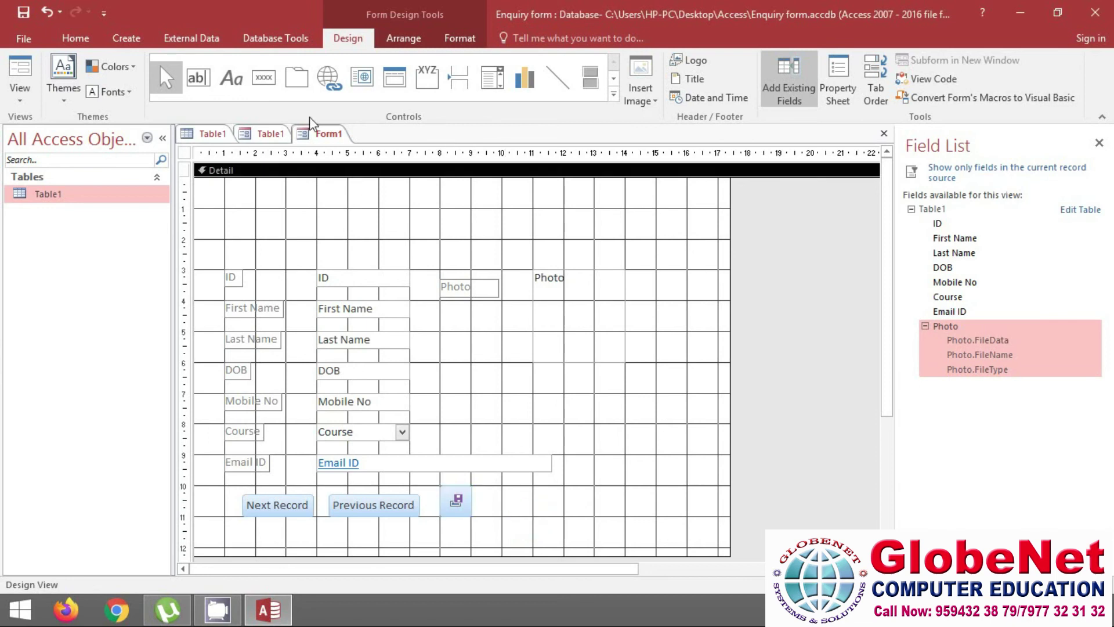
click(264, 83)
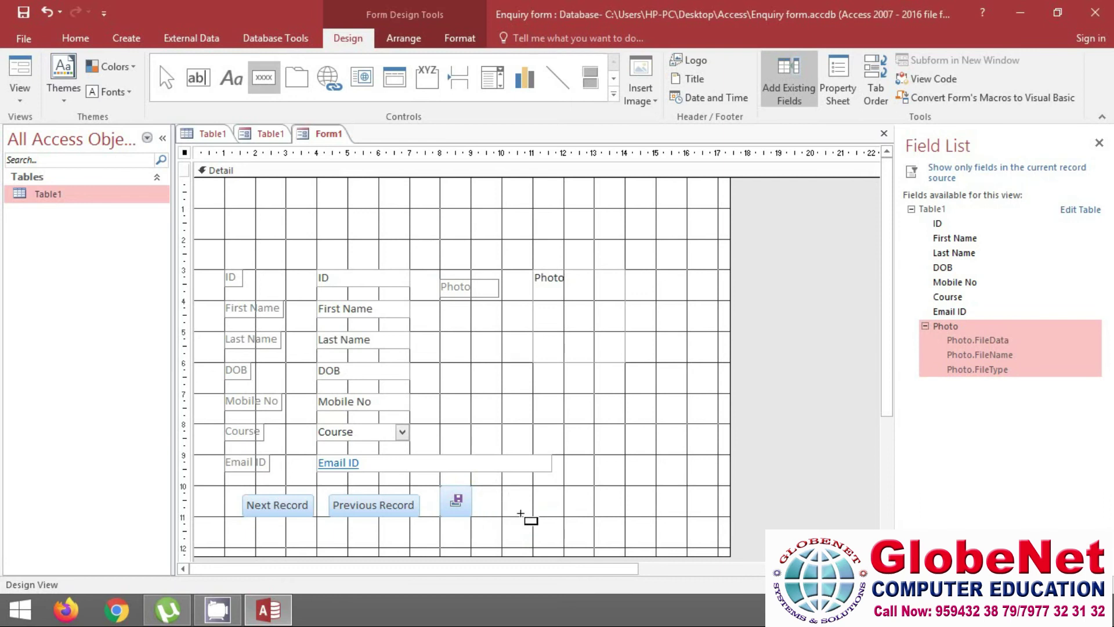
Draw a button right of the save button with the Record Operations > Delete Record action
drag(528, 490, 597, 516)
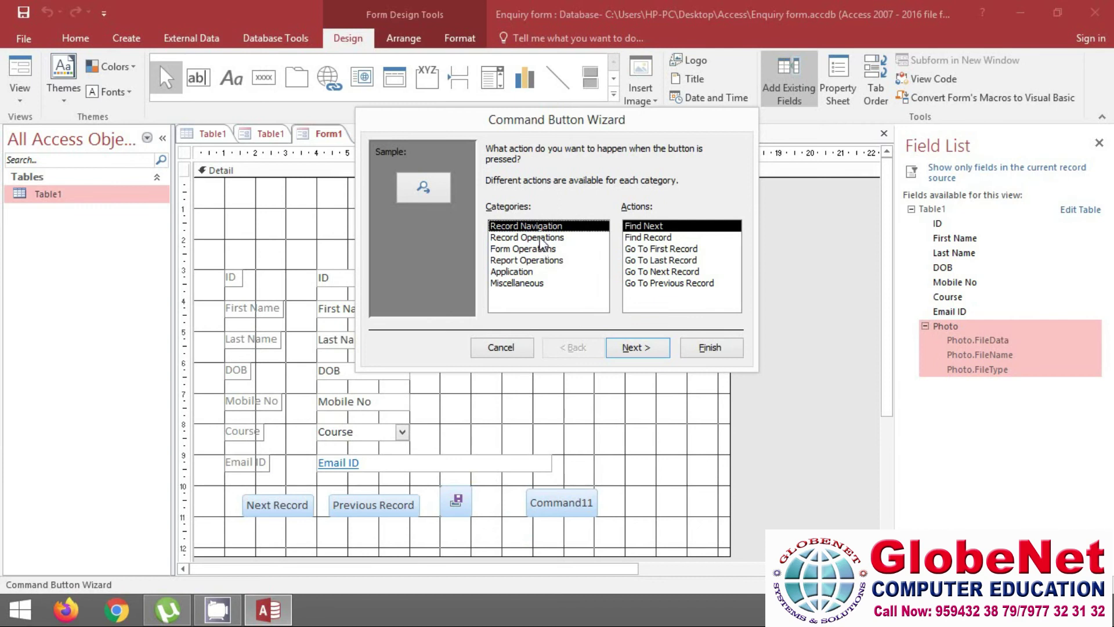
click(542, 239)
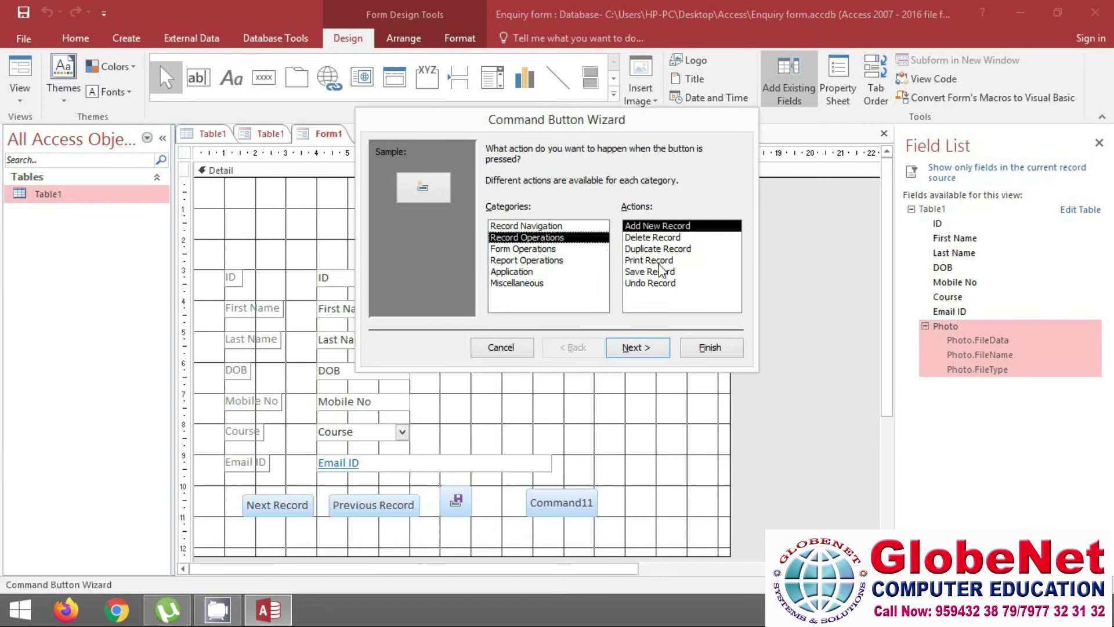
click(654, 261)
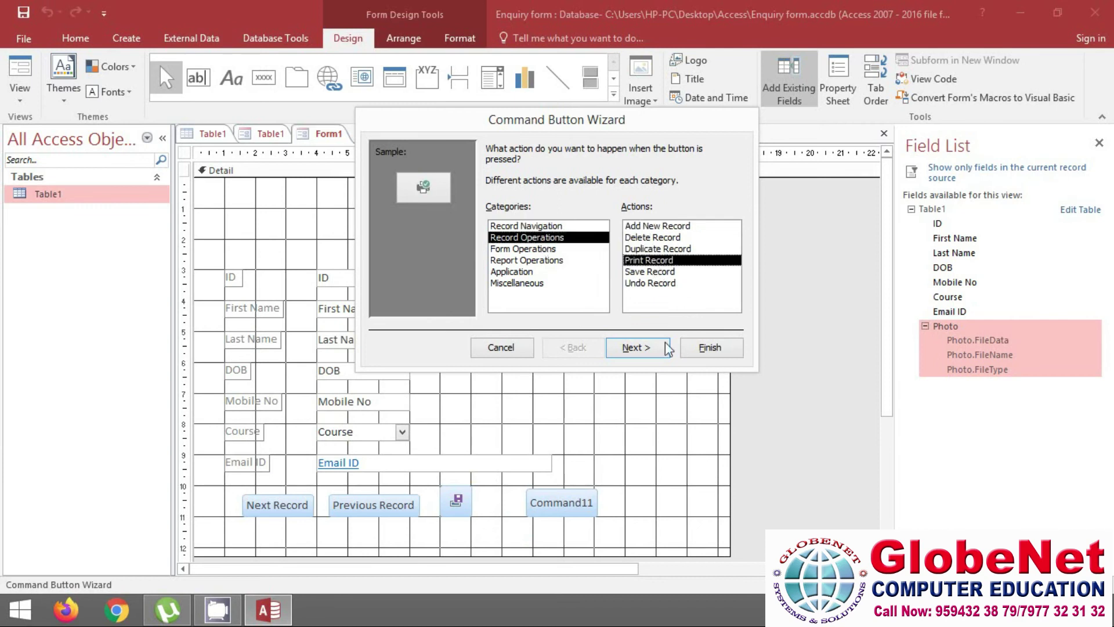
click(653, 284)
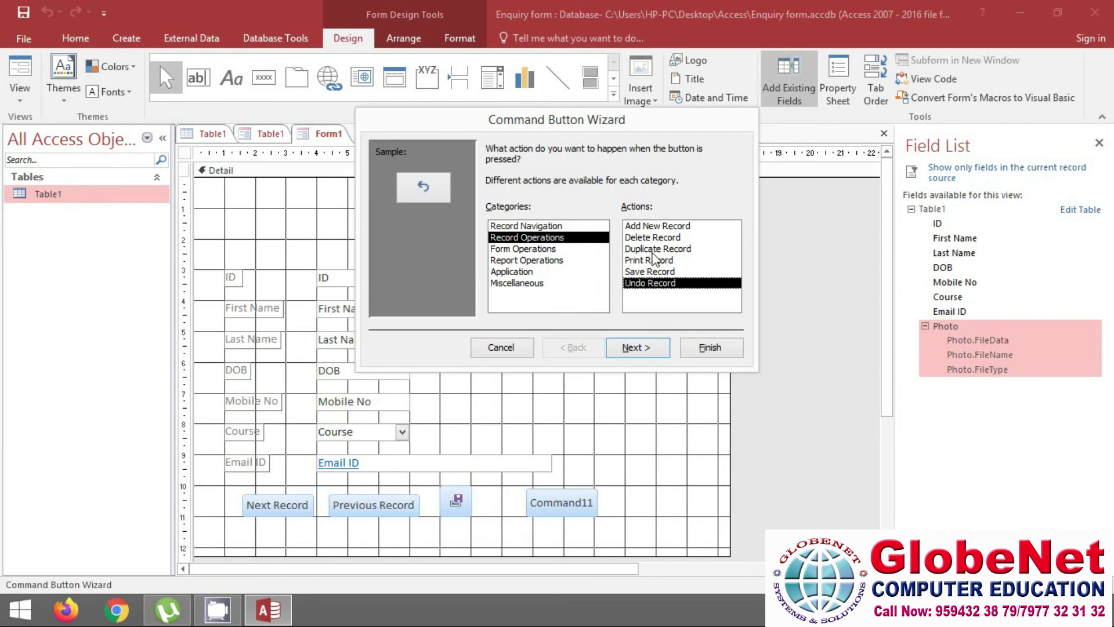
click(654, 239)
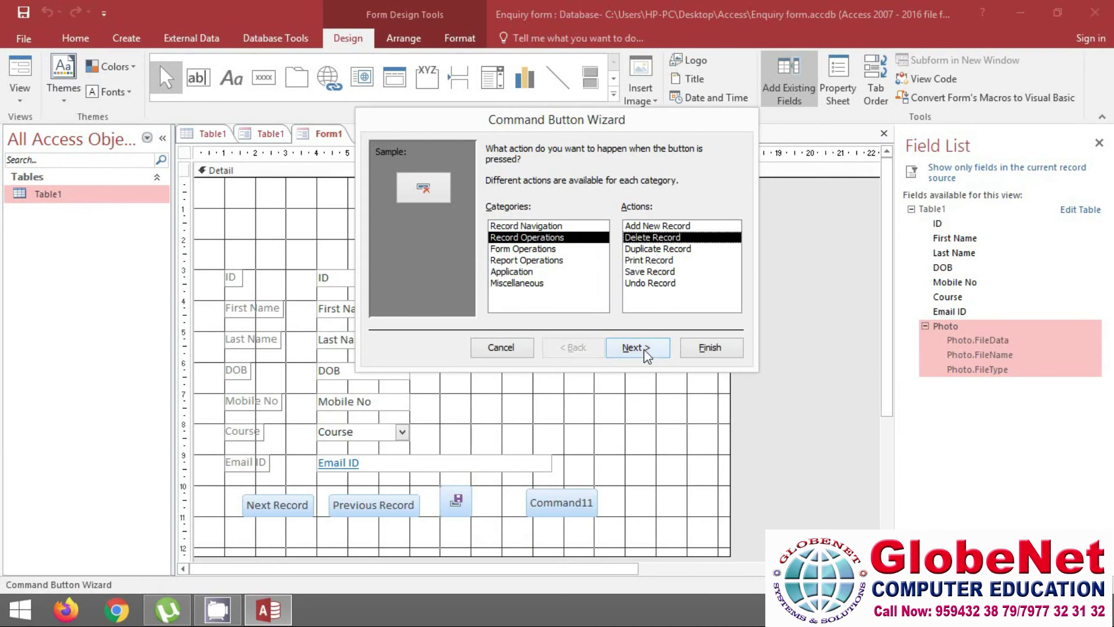
Keep the picture, finish the wizard, and move the delete button beside the save button
click(646, 350)
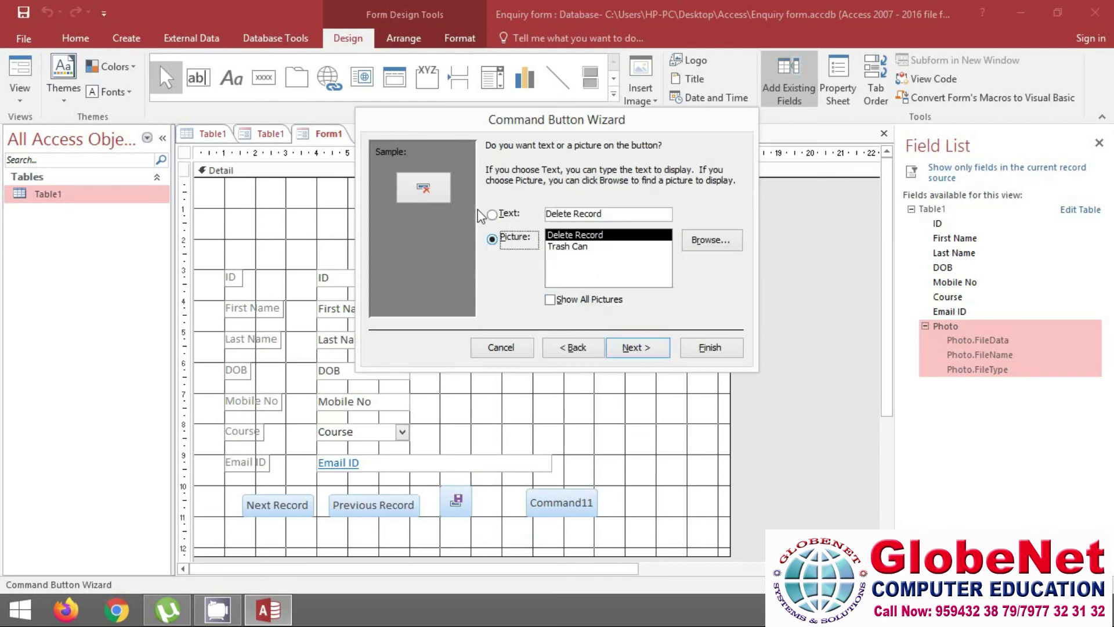
click(641, 349)
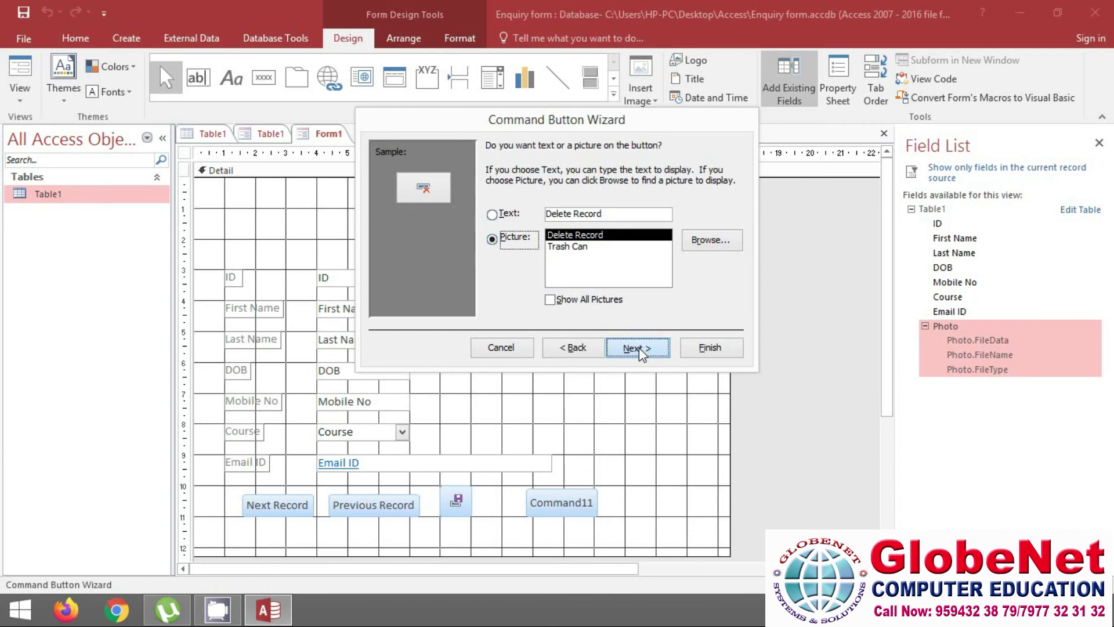
click(711, 349)
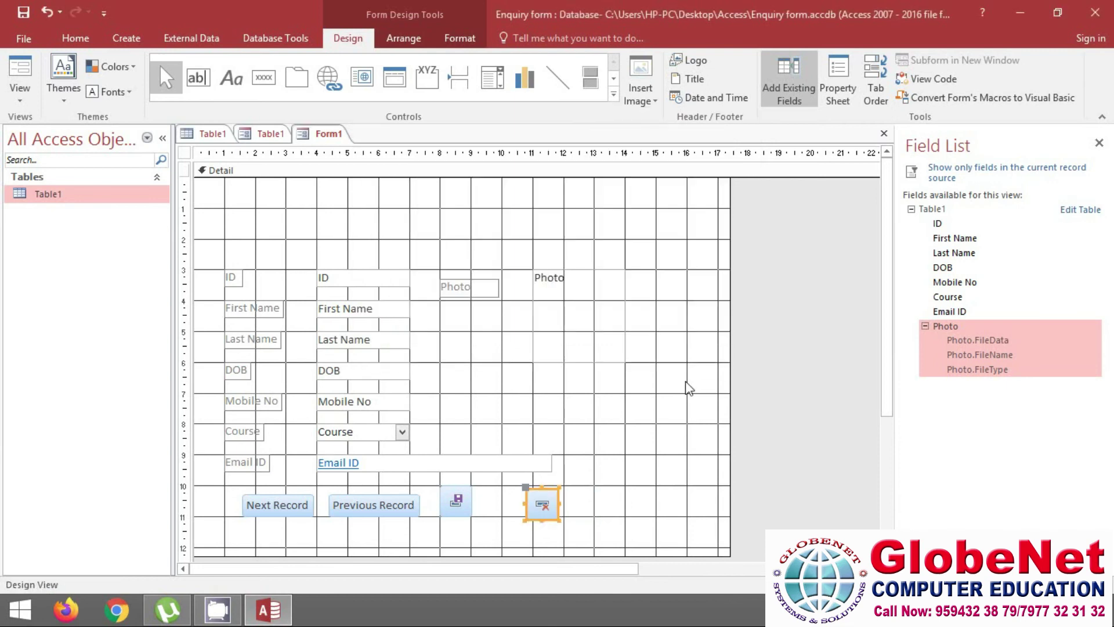
drag(547, 488, 511, 489)
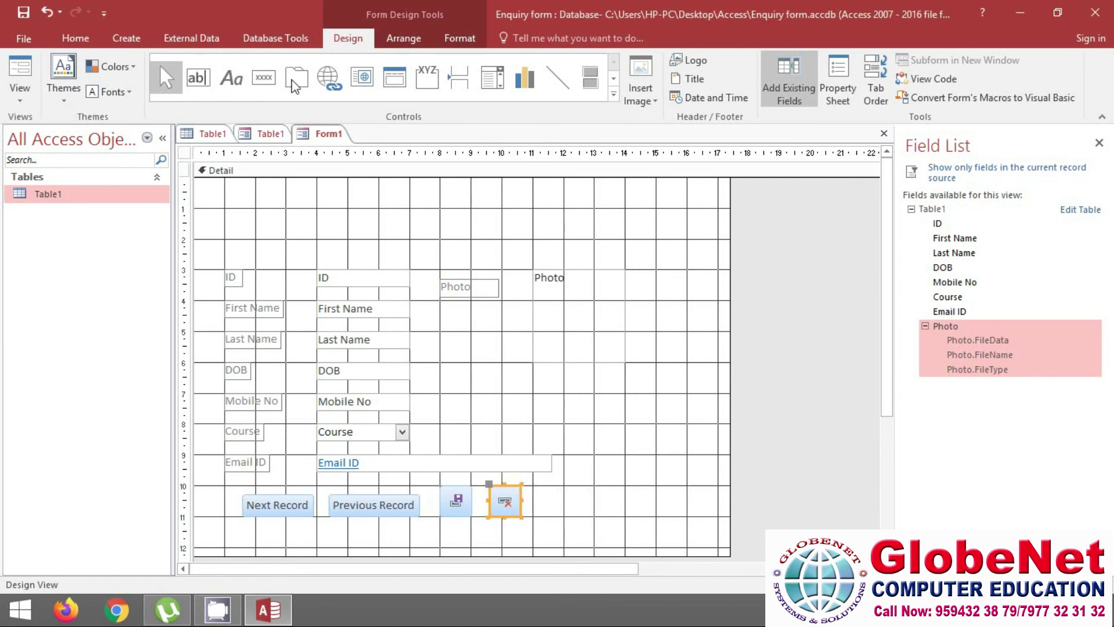
click(264, 81)
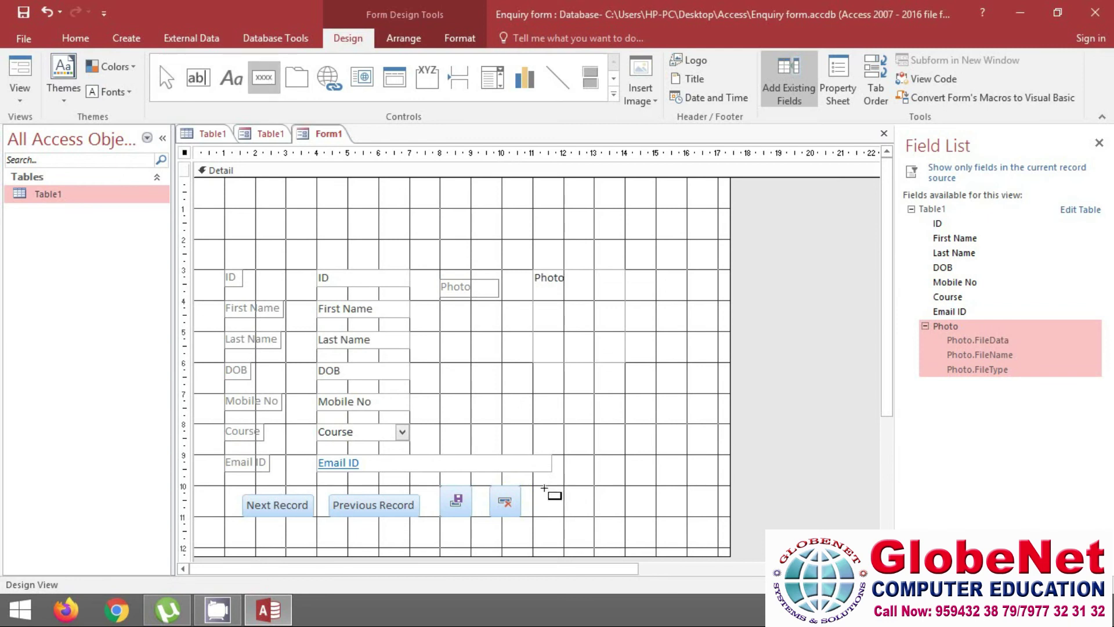
Draw a button right of the delete button and review the action categories before Record Operations
drag(545, 489, 621, 517)
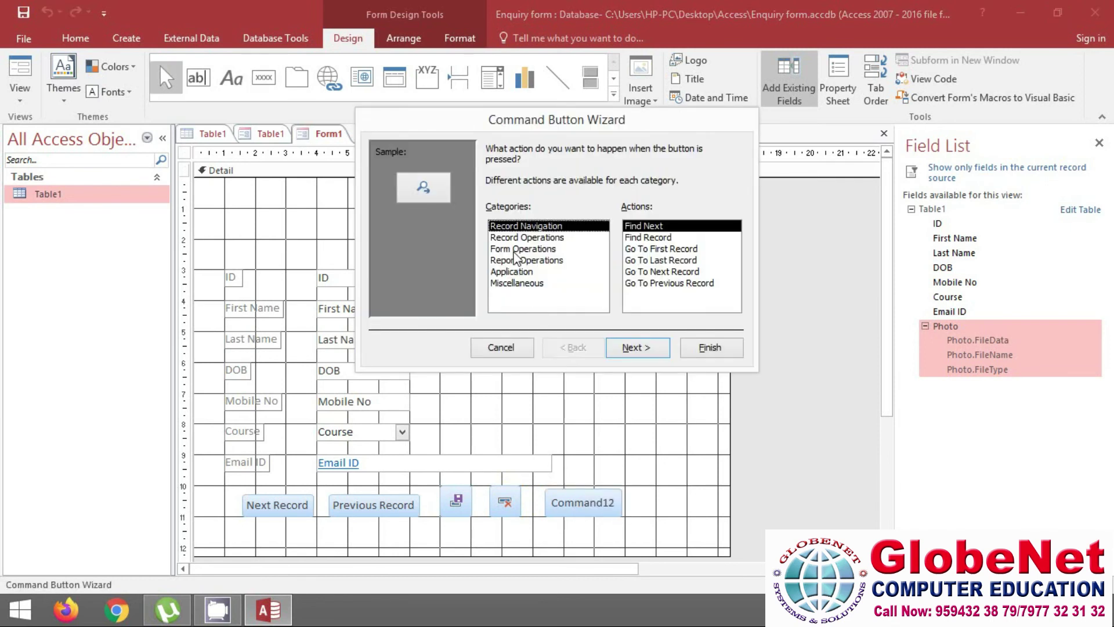
click(514, 249)
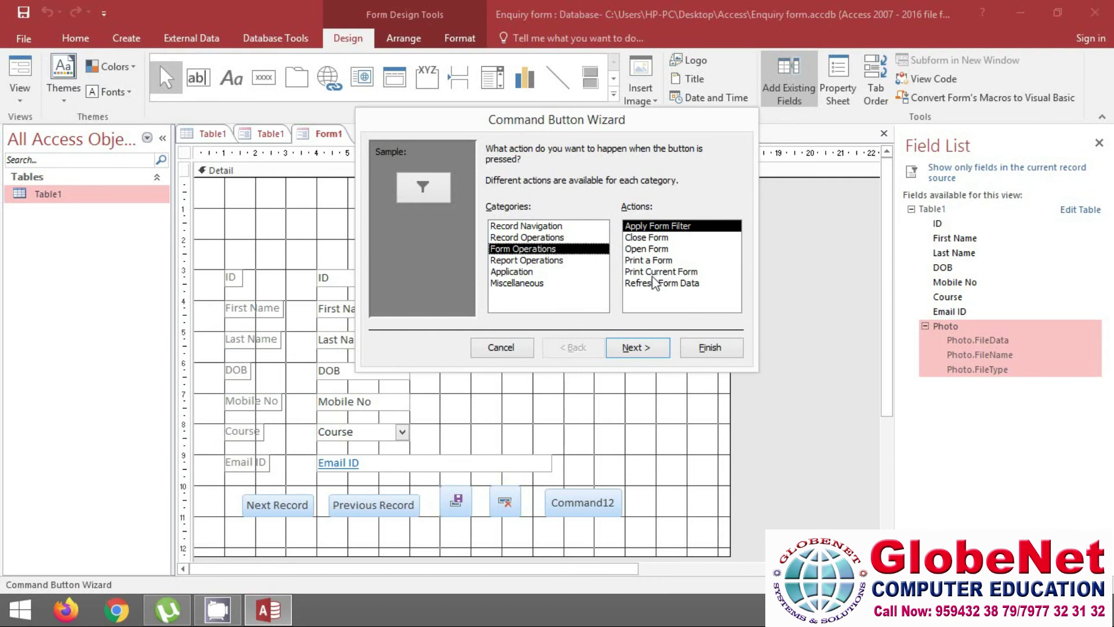
click(548, 263)
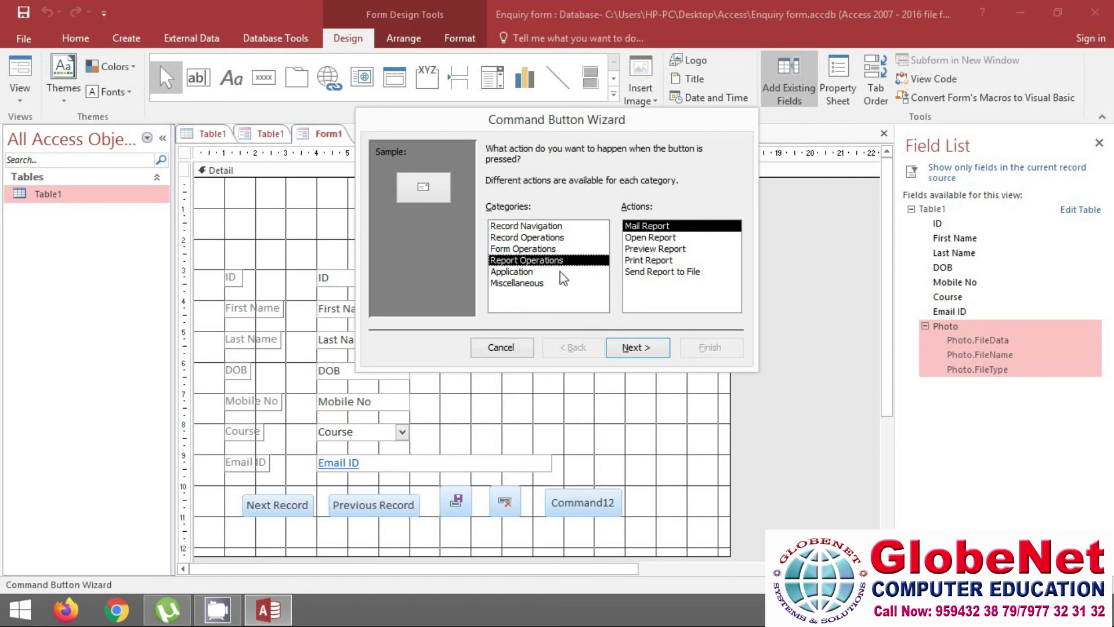
click(530, 274)
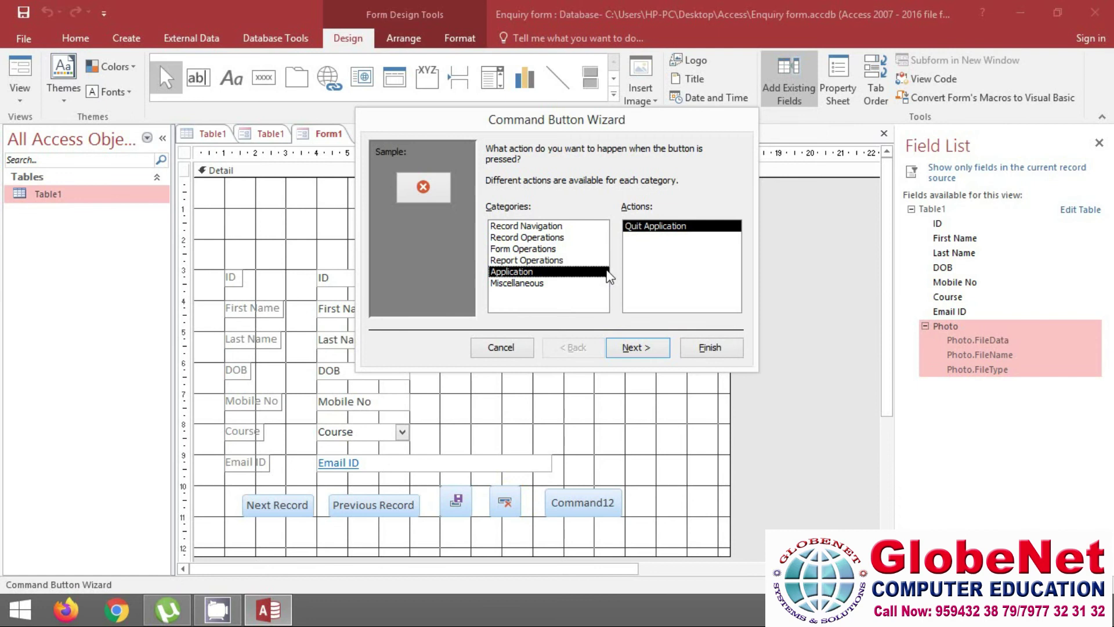
click(521, 284)
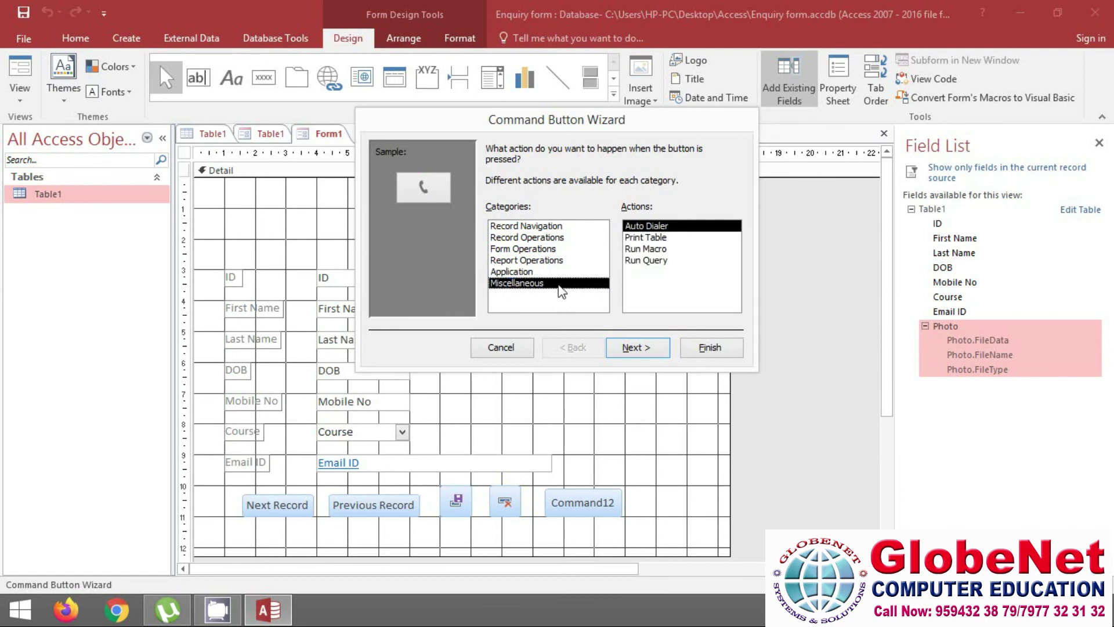
click(528, 250)
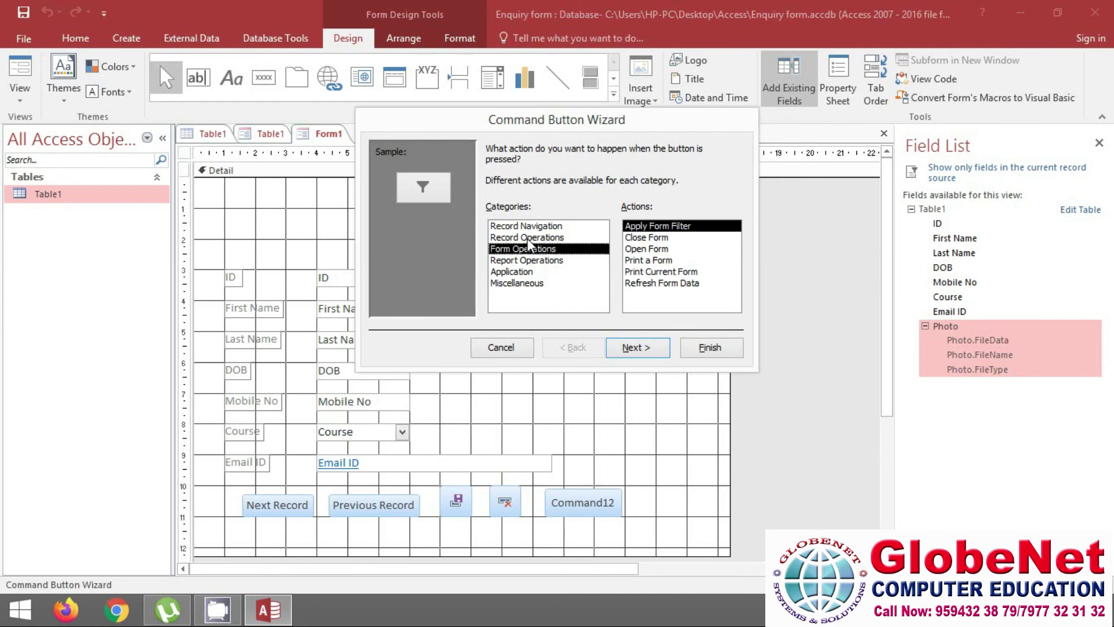
click(530, 238)
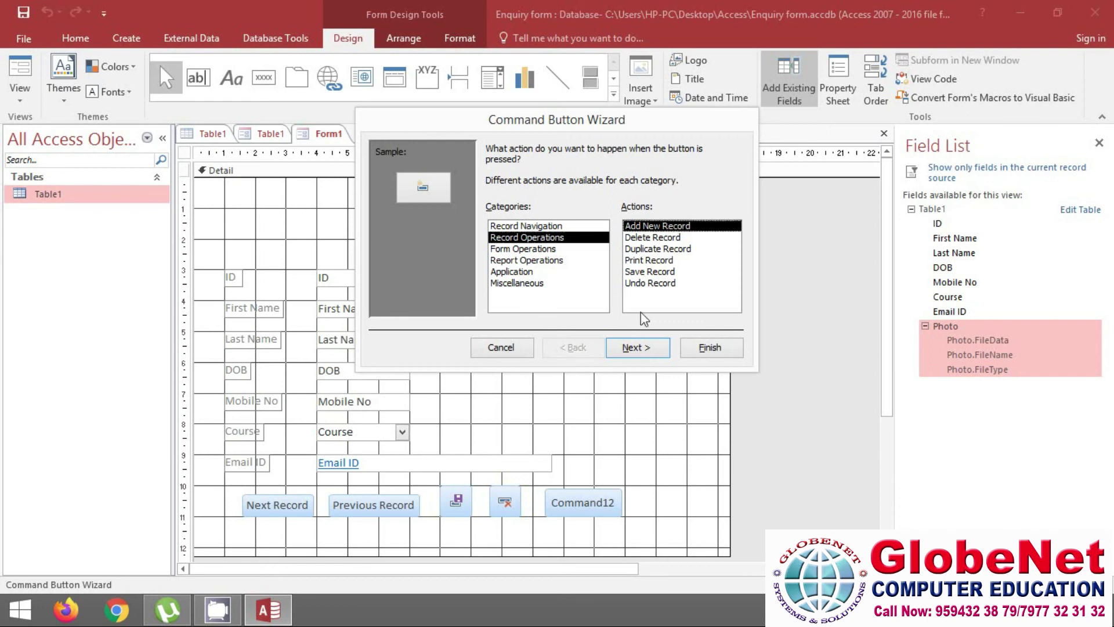
Choose Add New Record with the text caption 'Add Record' and finish the button
click(641, 349)
click(505, 217)
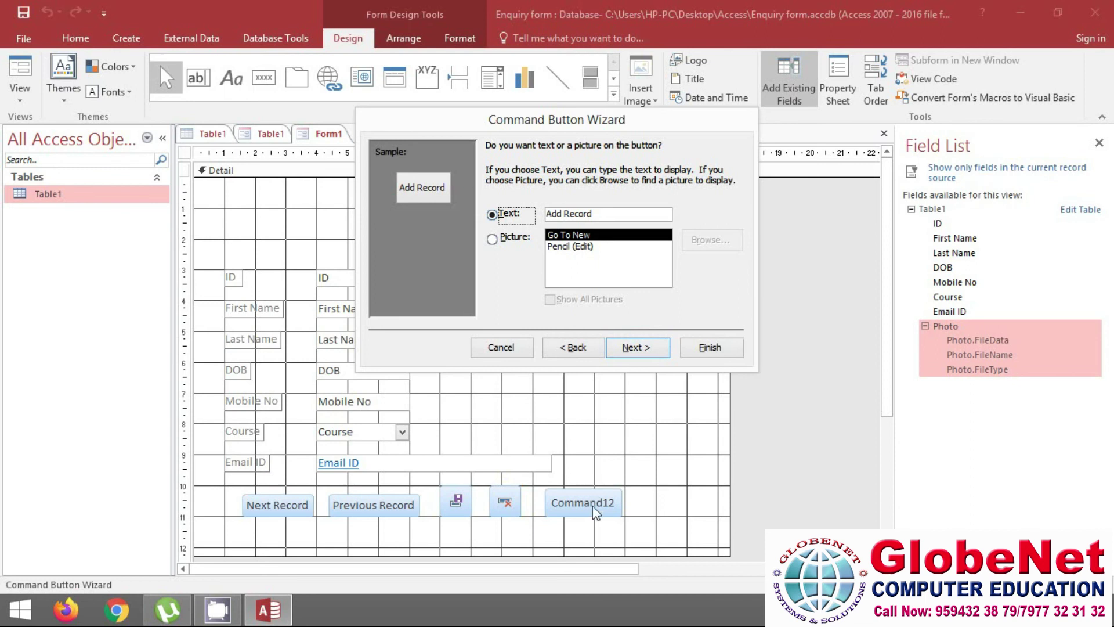
click(641, 348)
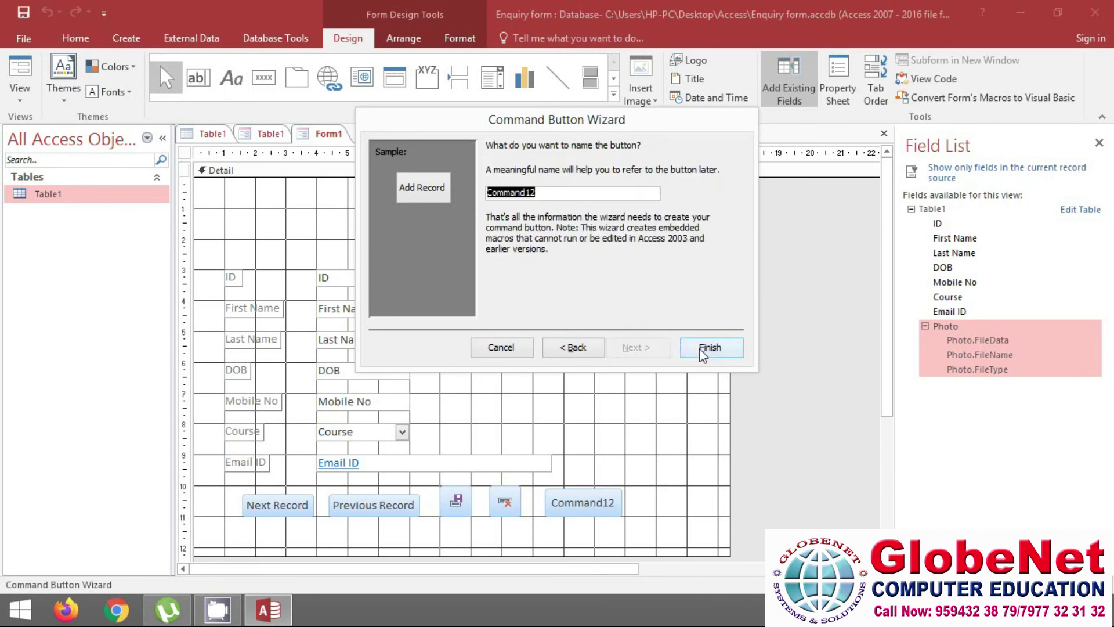
click(703, 353)
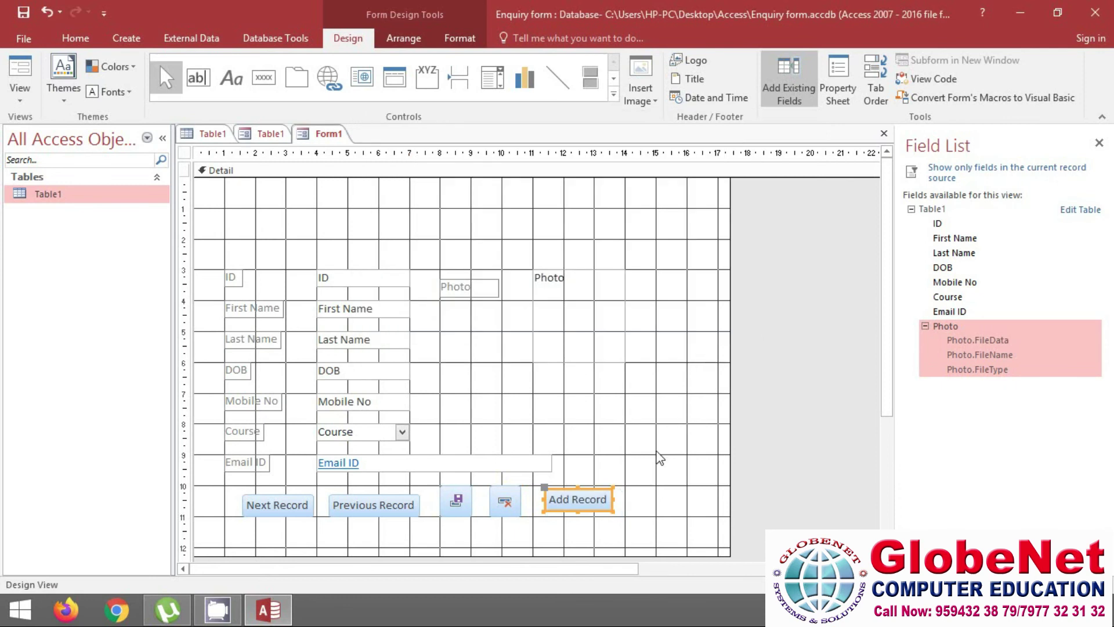
click(22, 99)
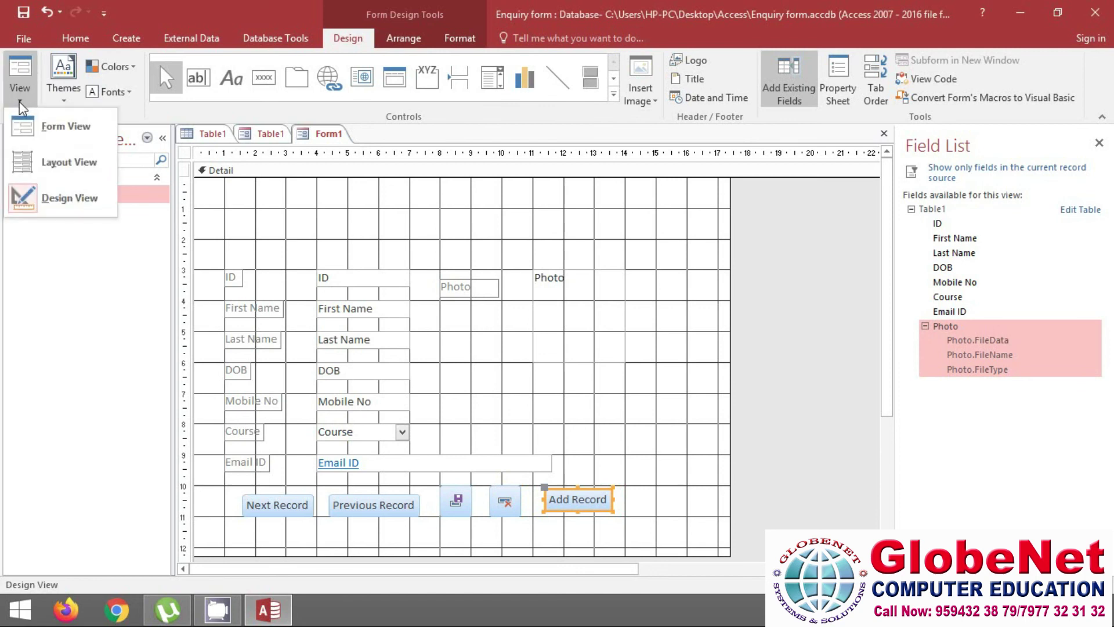
Switch the enquiry form to Form View, showing record 1 of 3 with its buttons
click(58, 136)
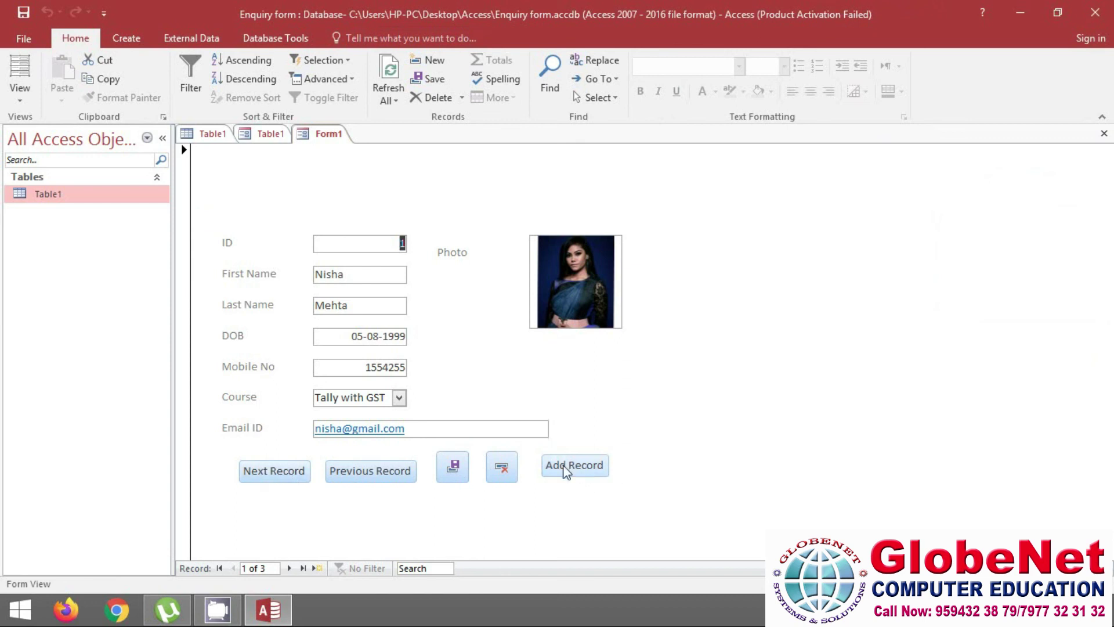
click(566, 473)
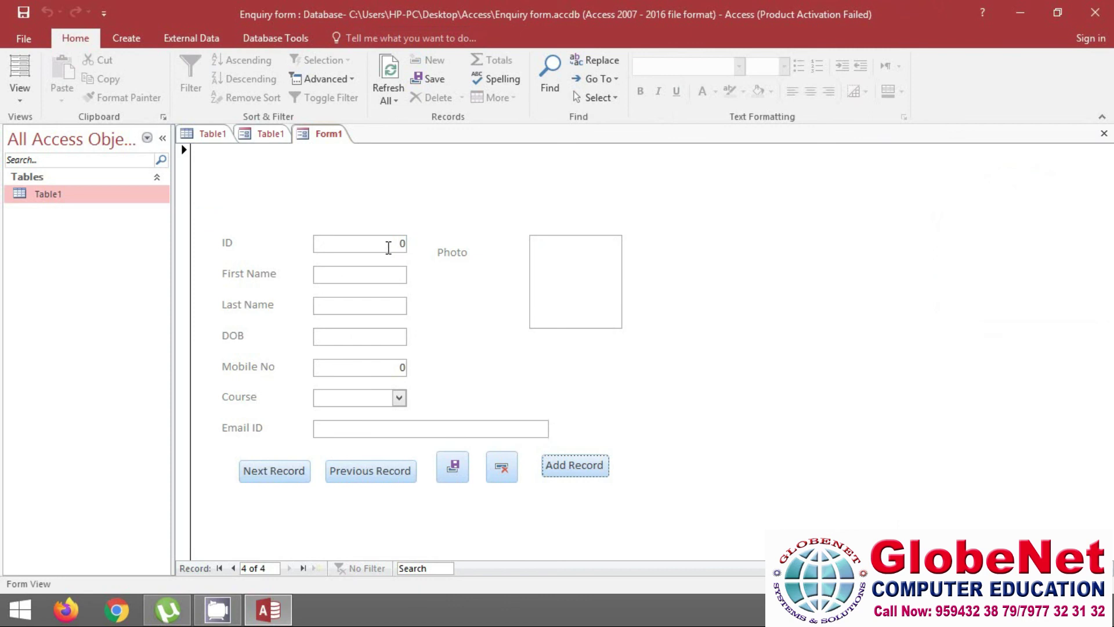
double_click(403, 243)
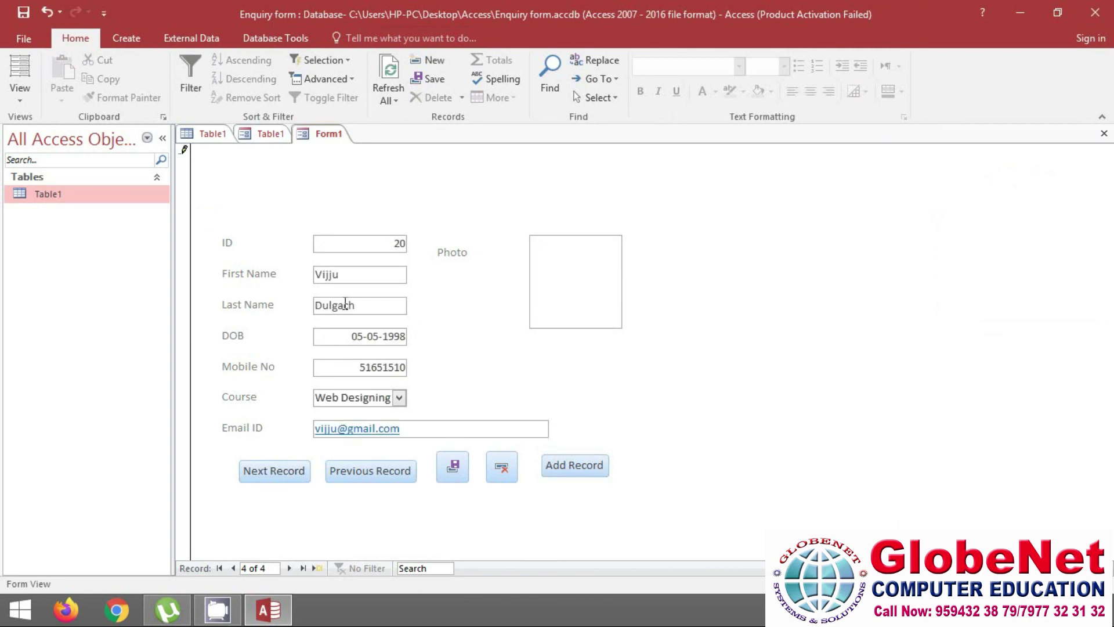
click(453, 471)
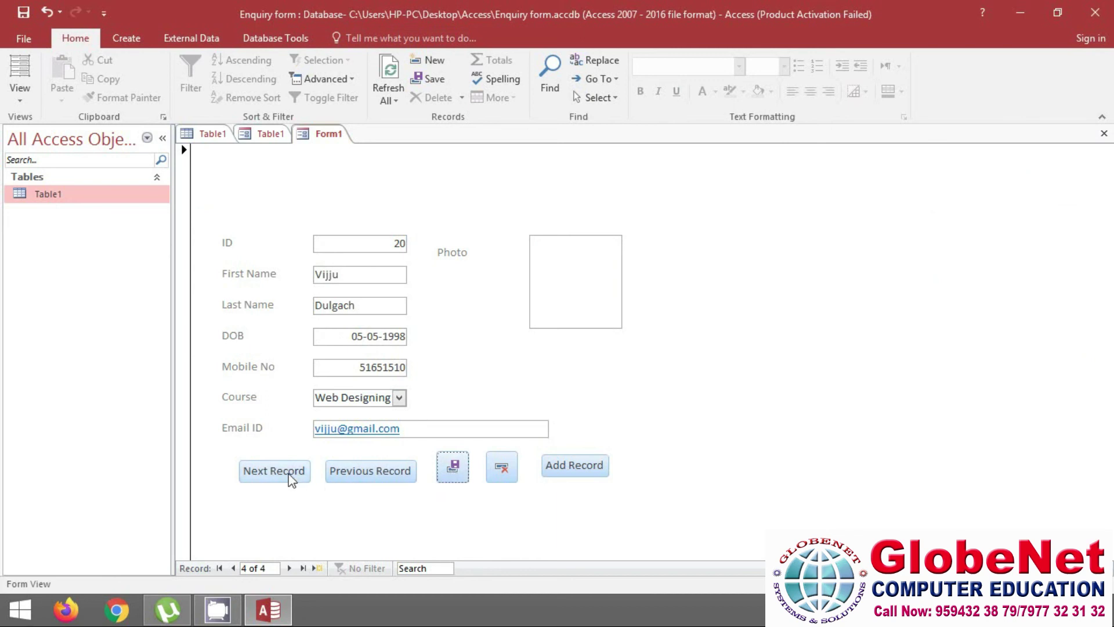
click(361, 478)
click(359, 479)
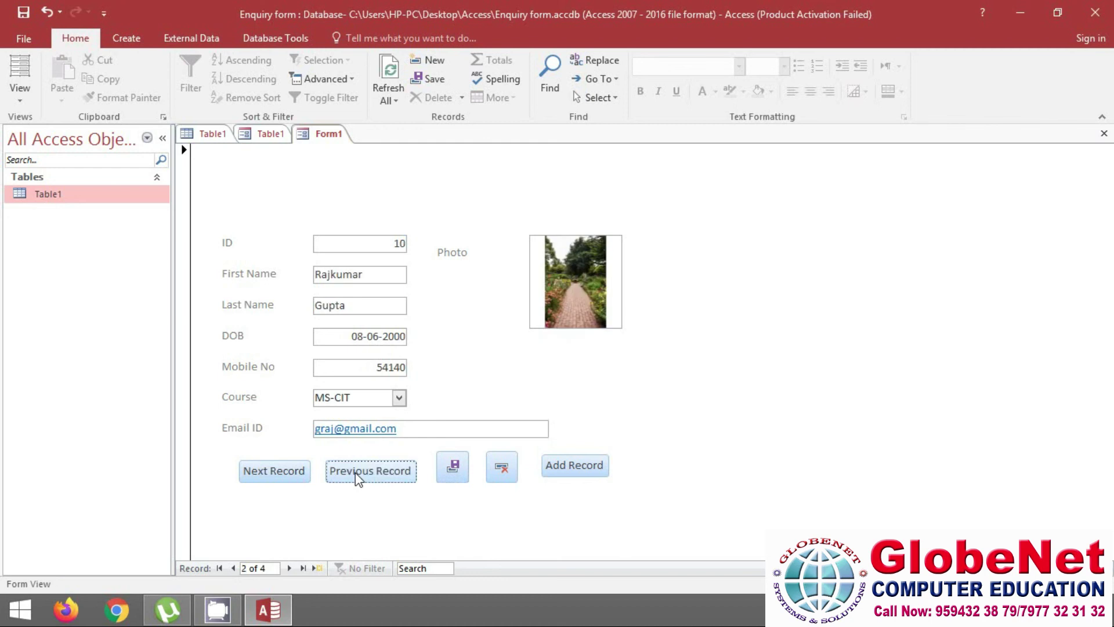
click(358, 478)
click(358, 478)
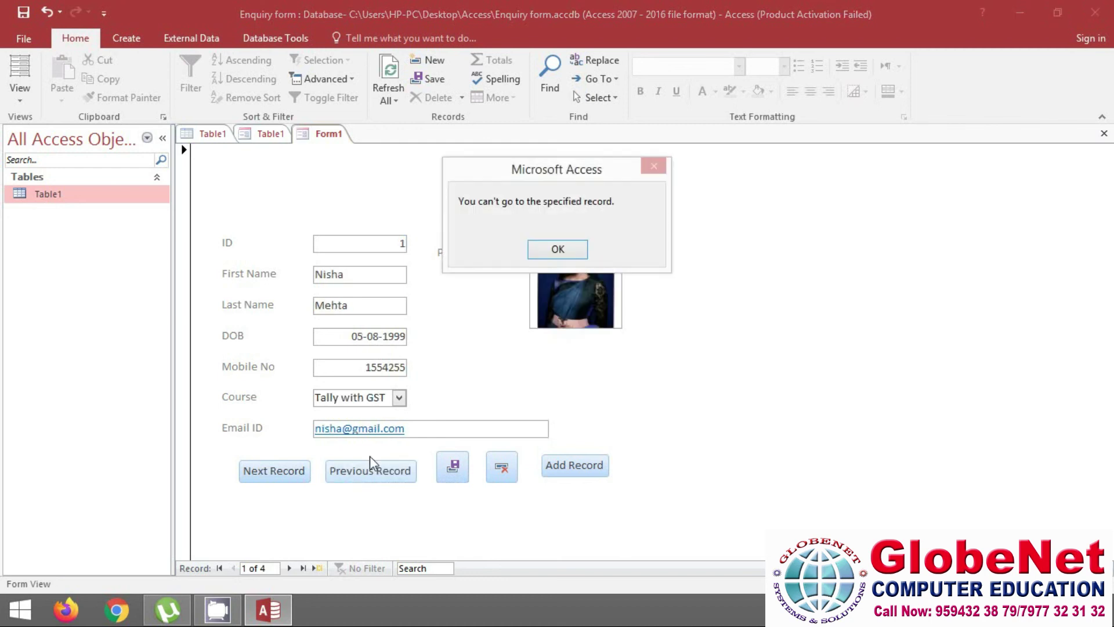
click(556, 250)
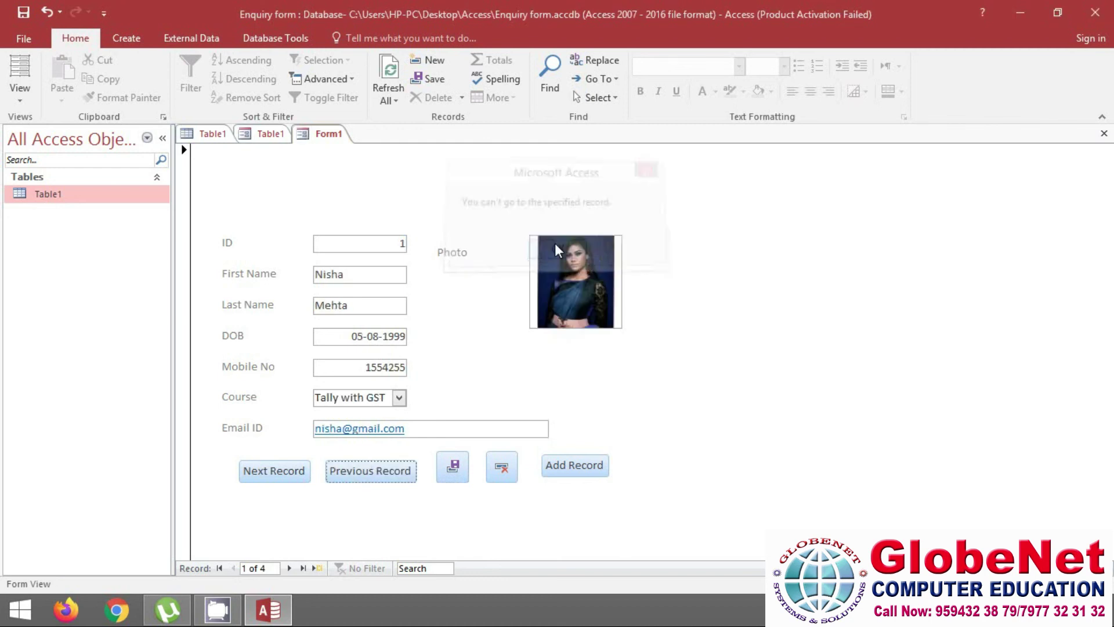
click(279, 476)
click(281, 479)
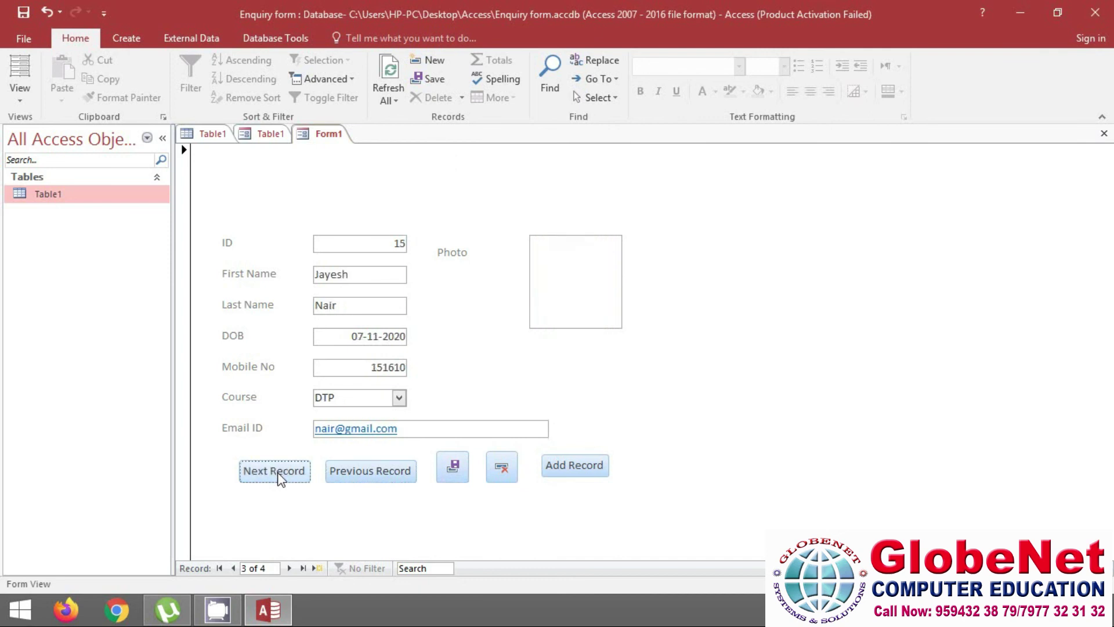
click(281, 478)
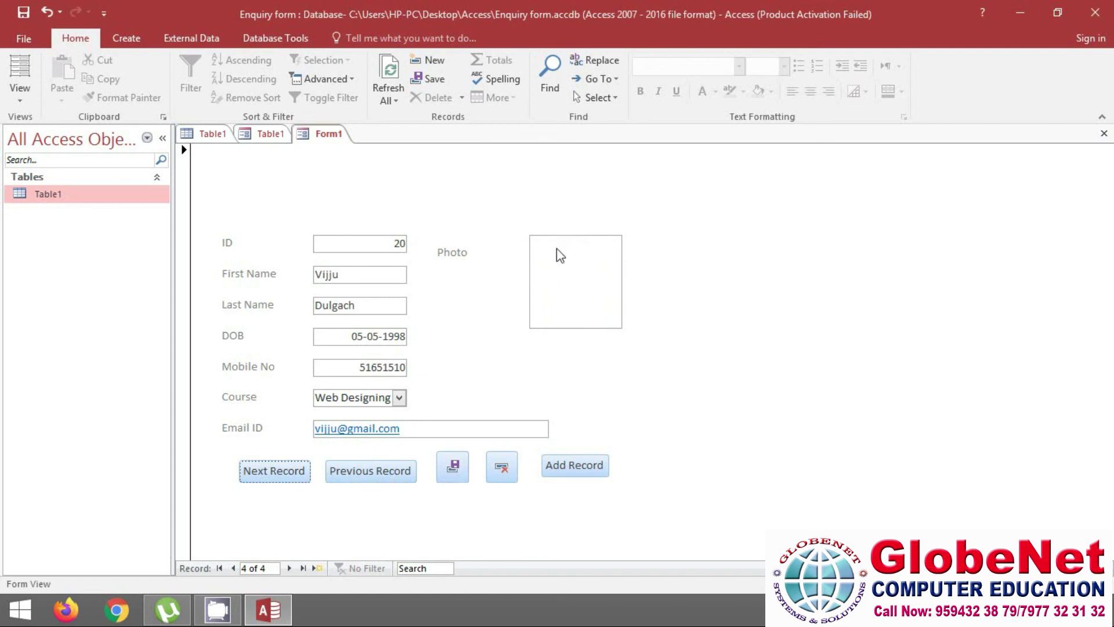
double_click(583, 277)
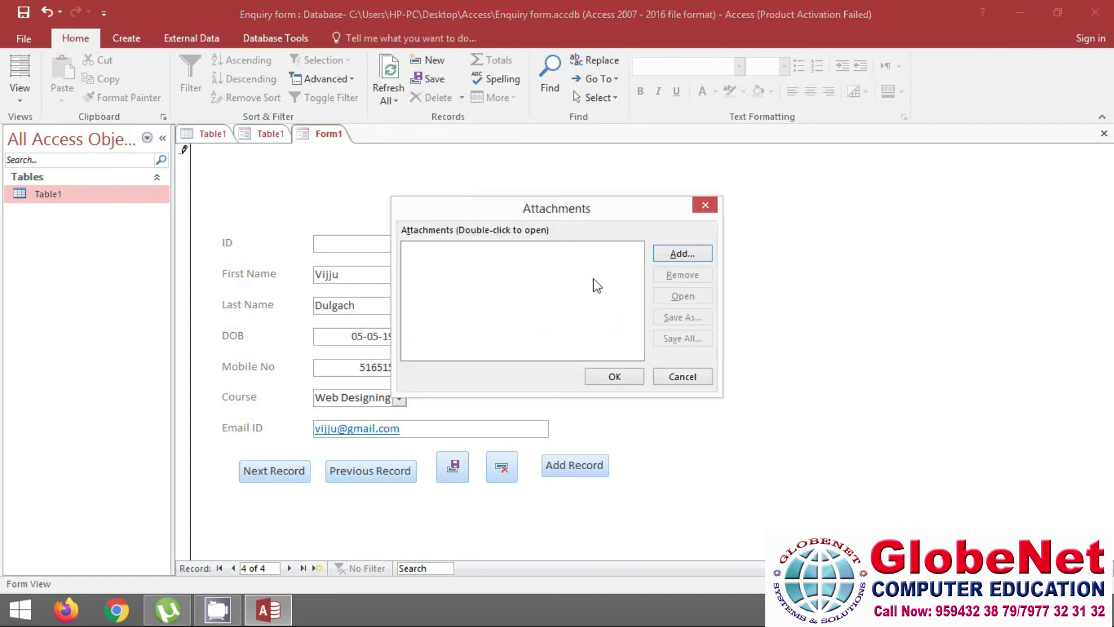
Add 7.png, the red chair picture, to the Photo attachments and save the fourth record
click(694, 254)
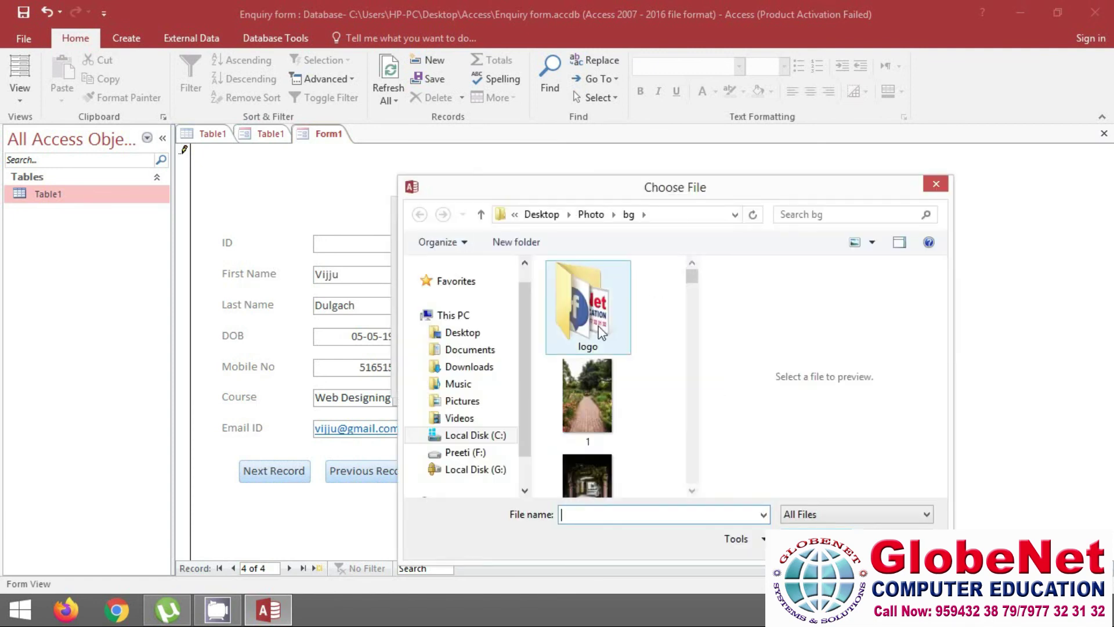
drag(693, 287, 695, 298)
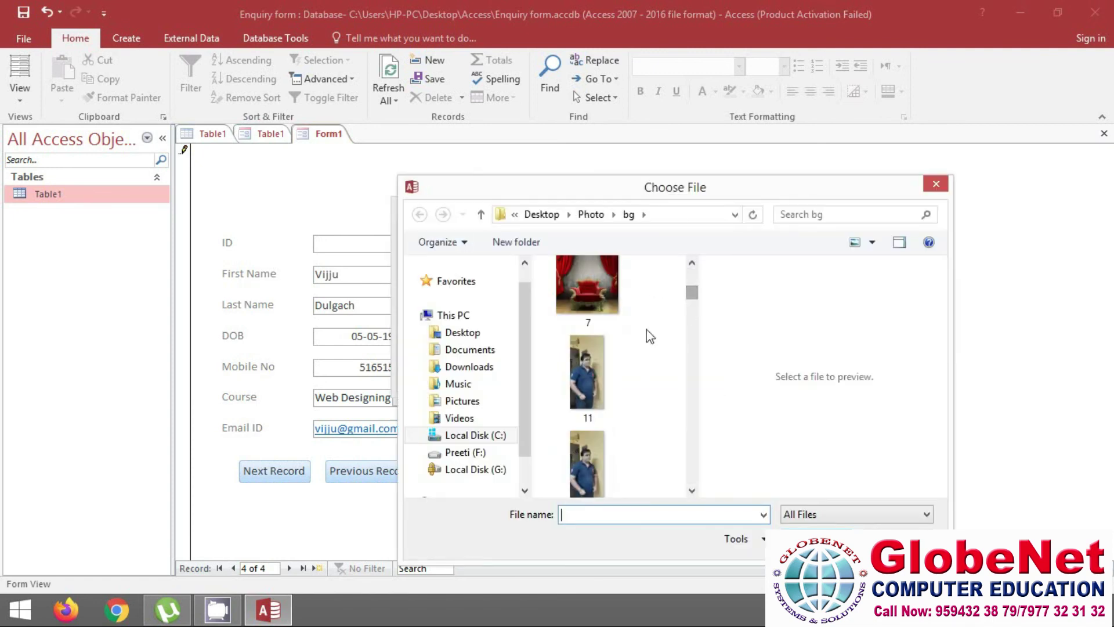
click(596, 288)
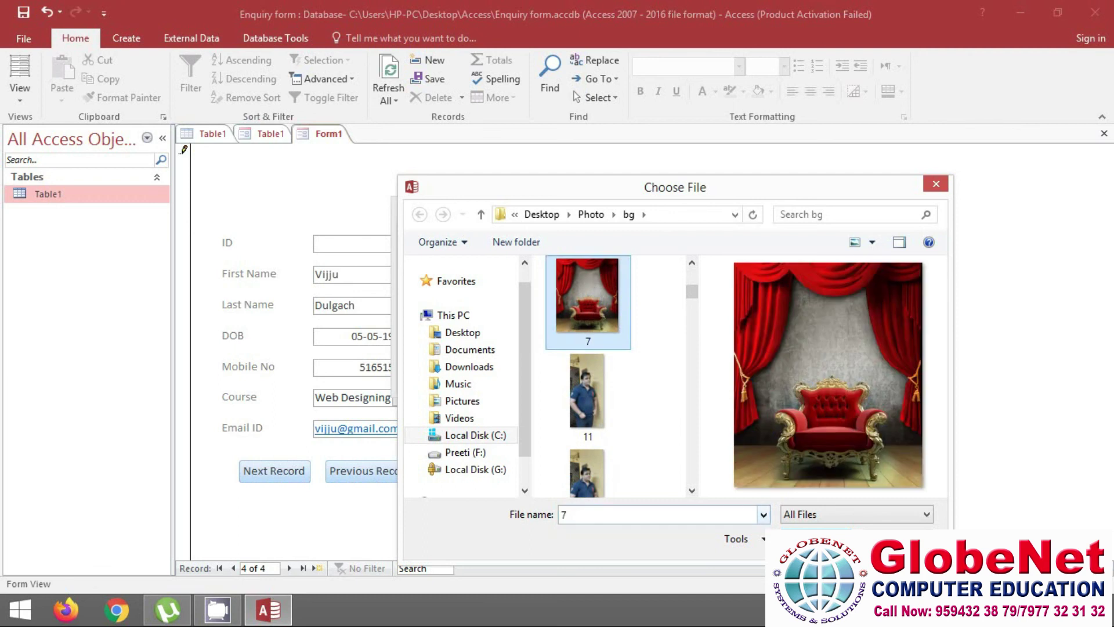
double_click(588, 296)
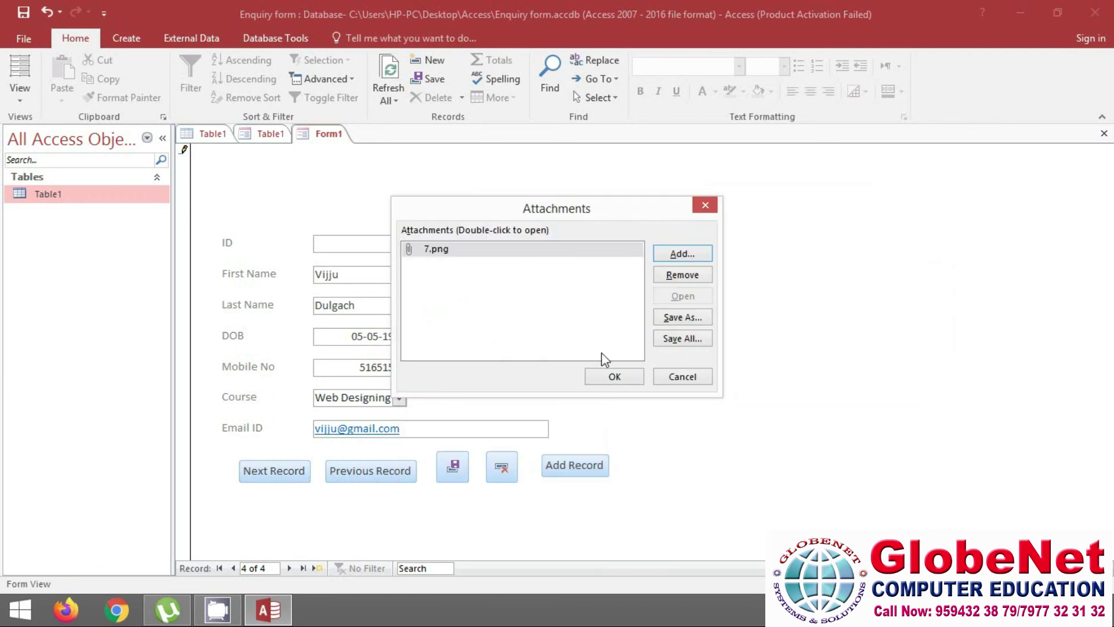
click(630, 381)
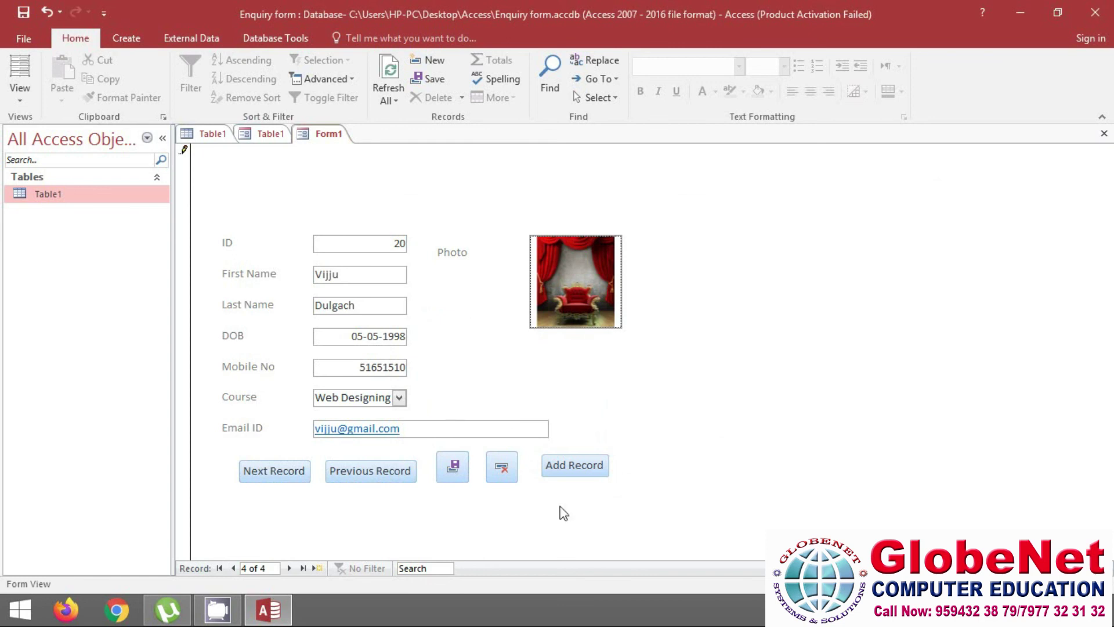
click(451, 471)
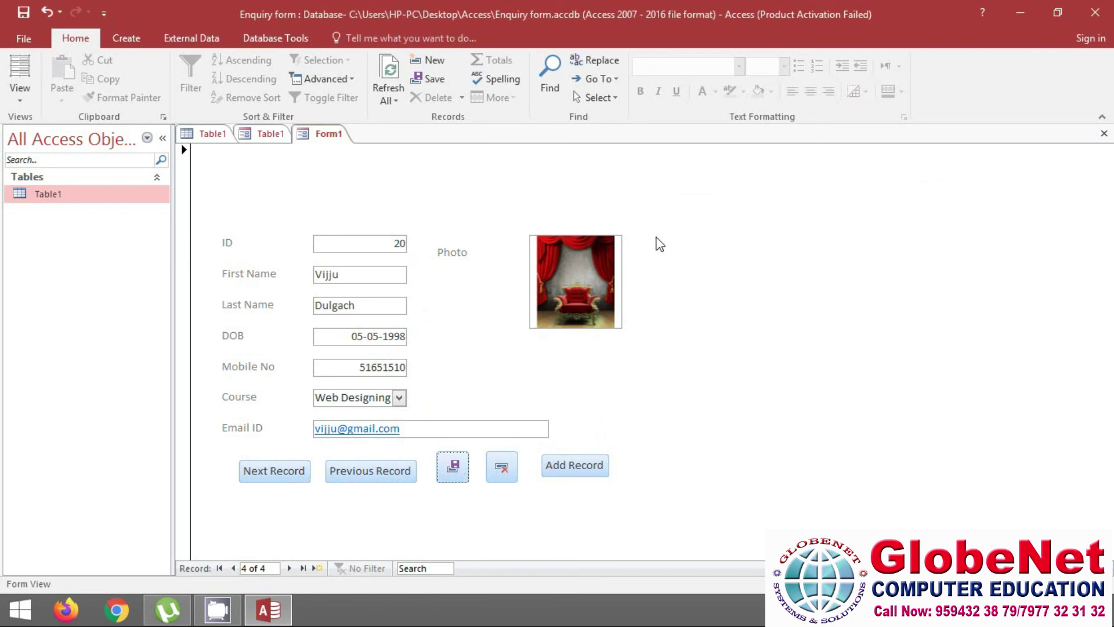
Save the open Form1 under the name EnquiryForm
right_click(328, 134)
click(343, 146)
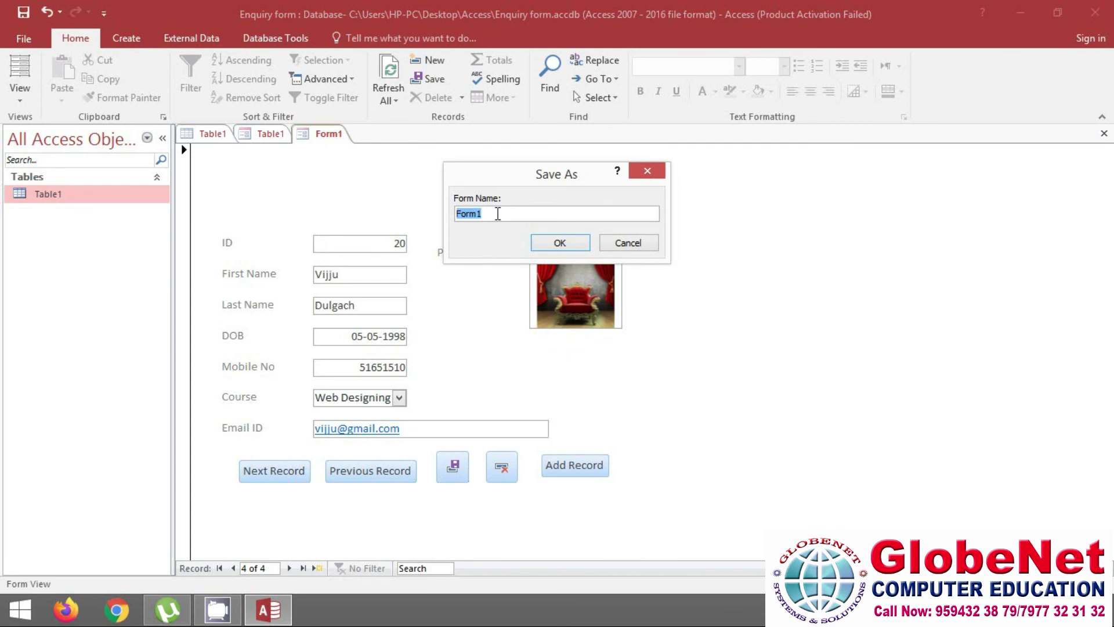
text(Enquiry)
click(567, 243)
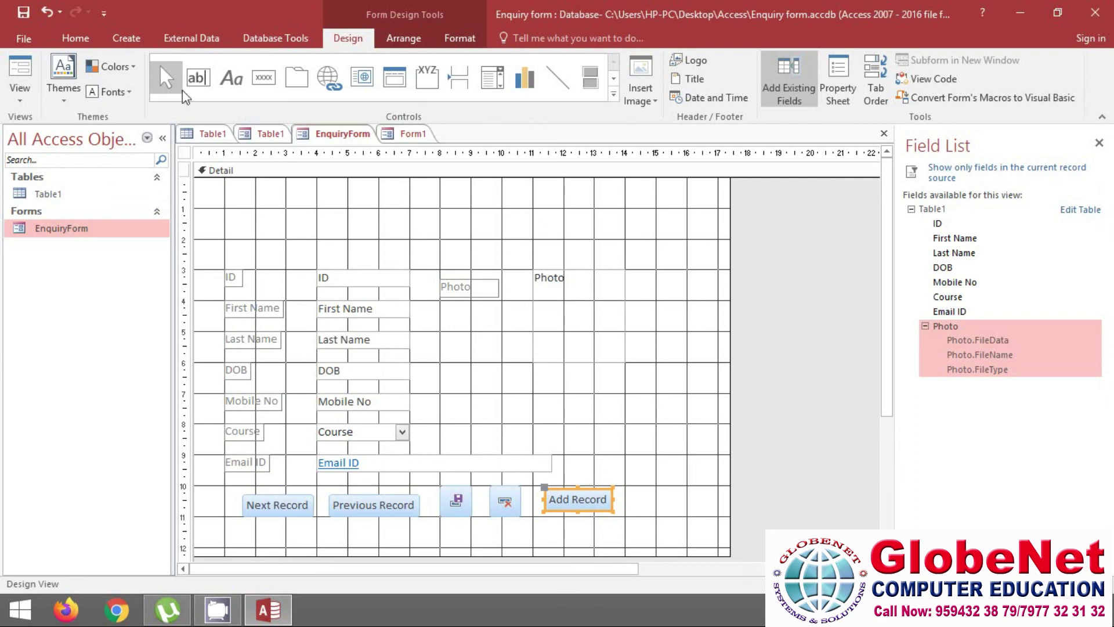
Draw a label box near the top of the form and type the title 'Enquriy fORM'
click(237, 83)
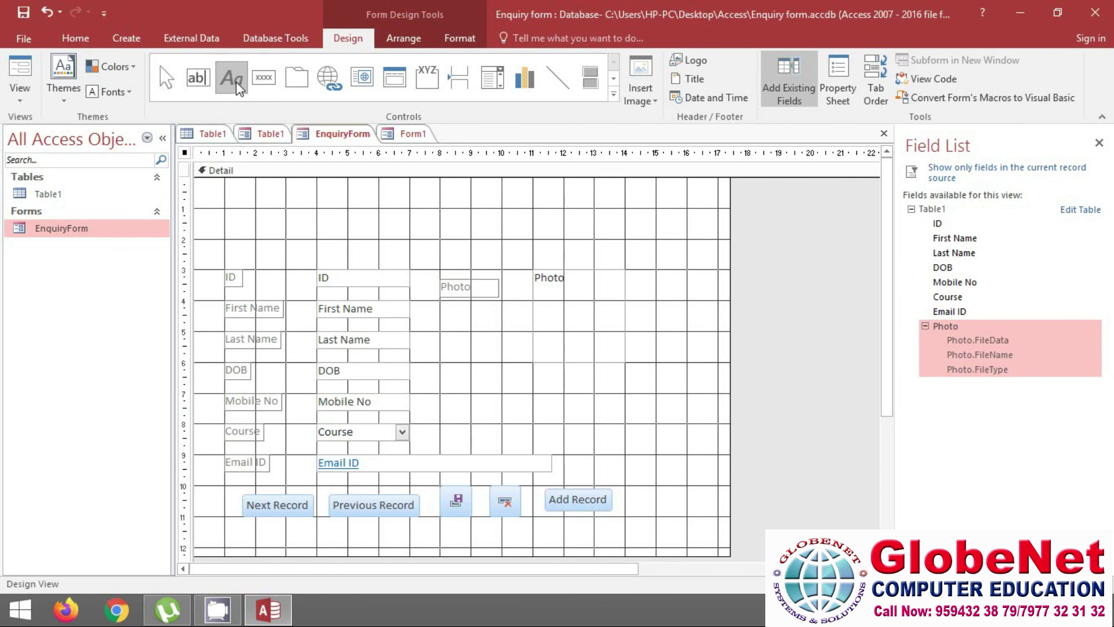
drag(271, 205, 480, 241)
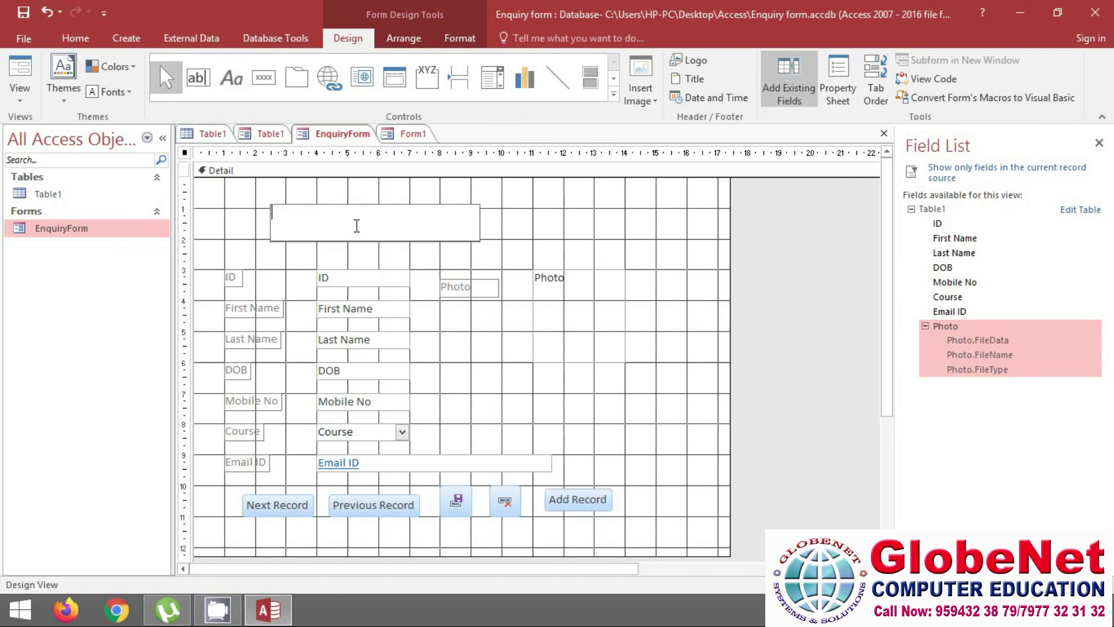
text(Enqu)
text(riy fOR)
key(BackSpace)
key(BackSpace)
key(BackSpace)
text(fORM)
Select the title label and bring up the Home text formatting options
drag(346, 213, 271, 212)
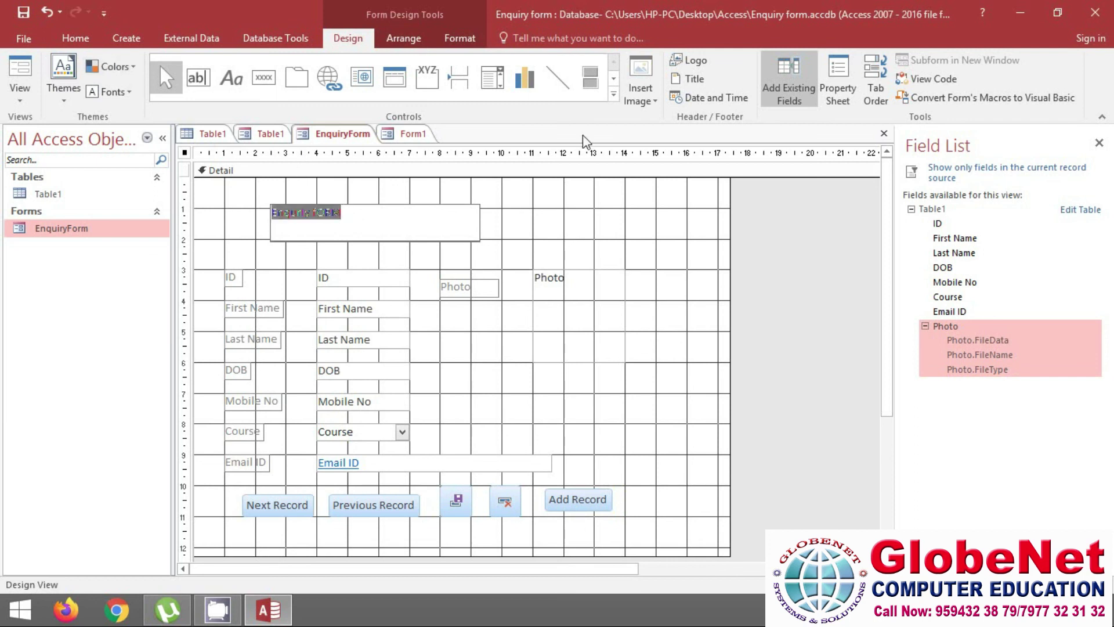
click(76, 39)
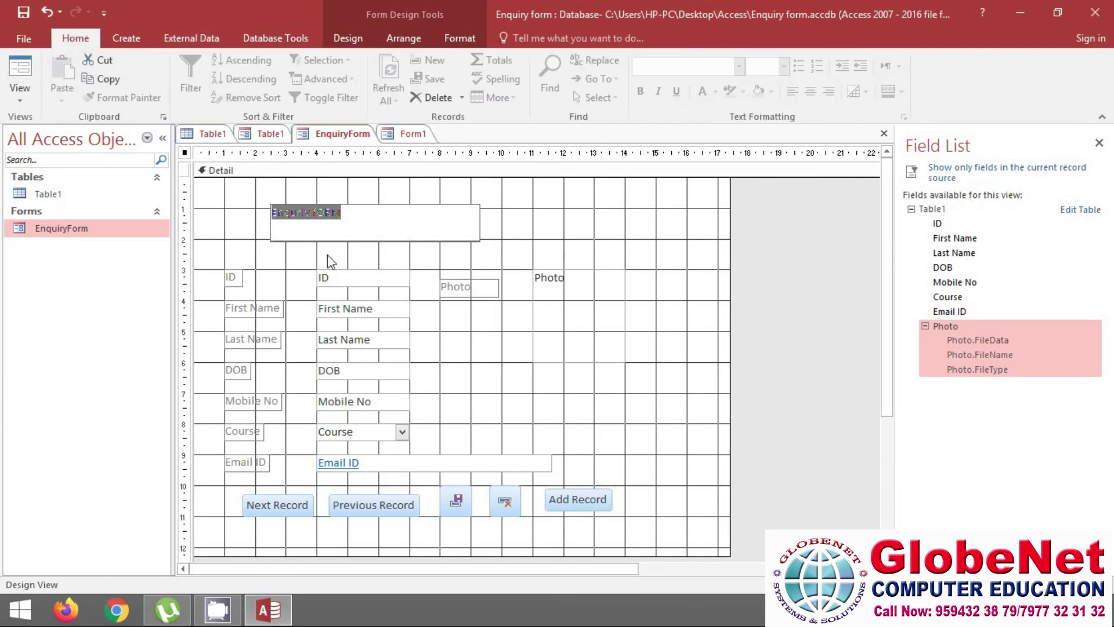
click(341, 224)
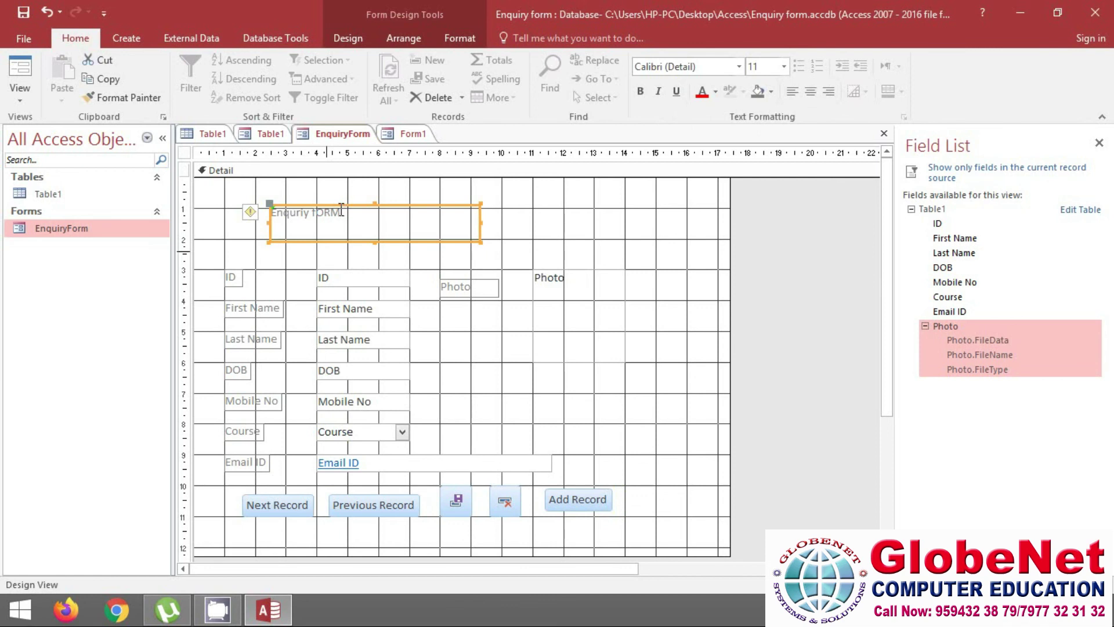
Format the title as bold, font size 20, in blue
click(640, 92)
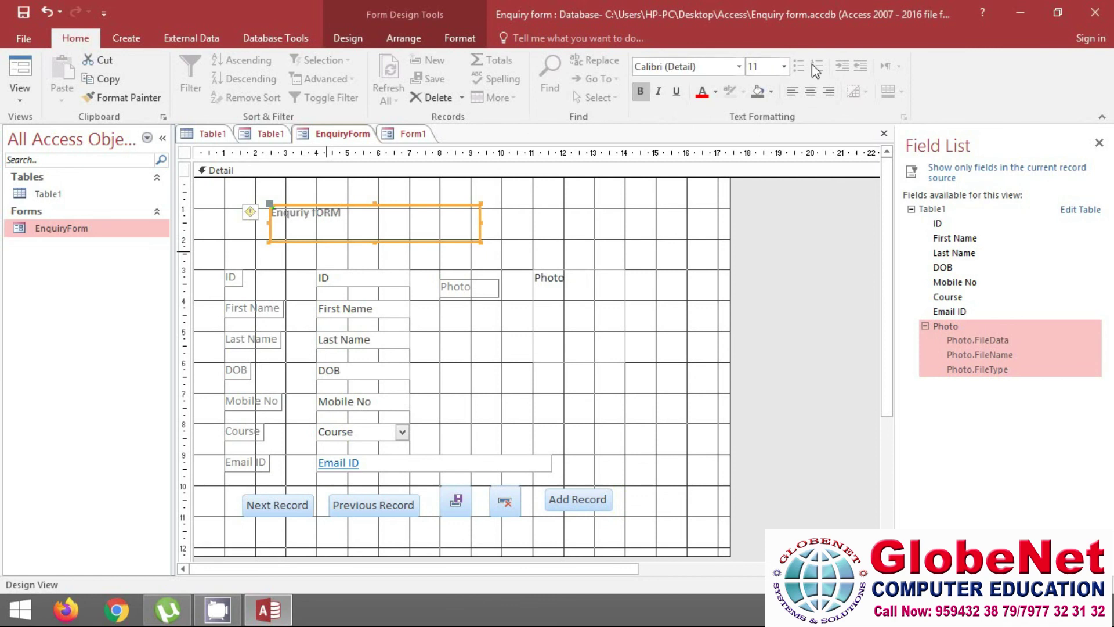
click(787, 69)
click(770, 201)
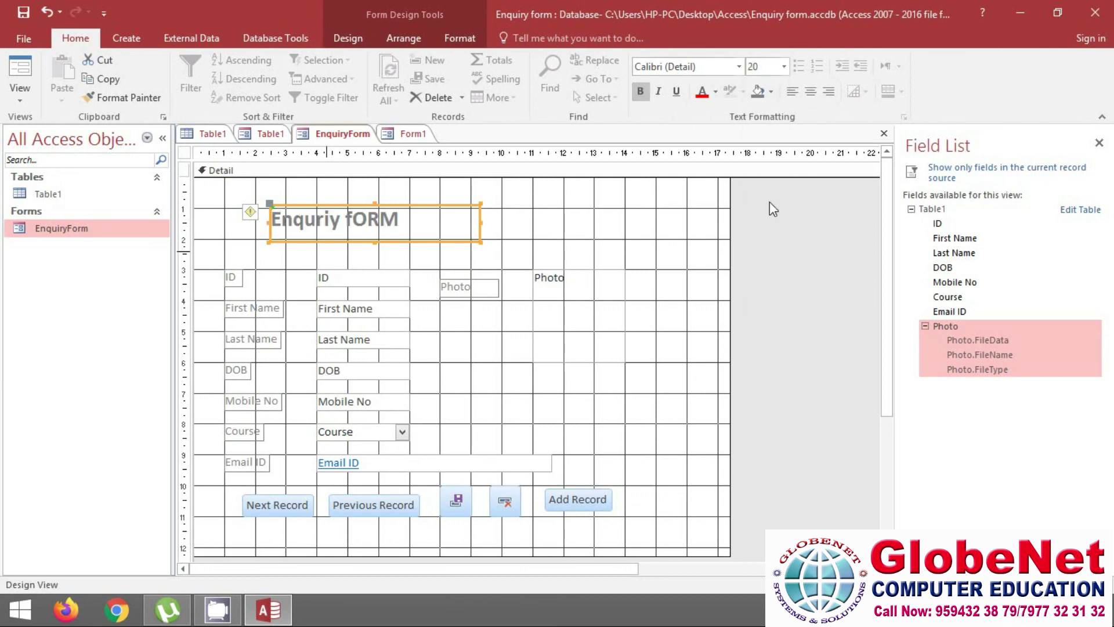
click(717, 92)
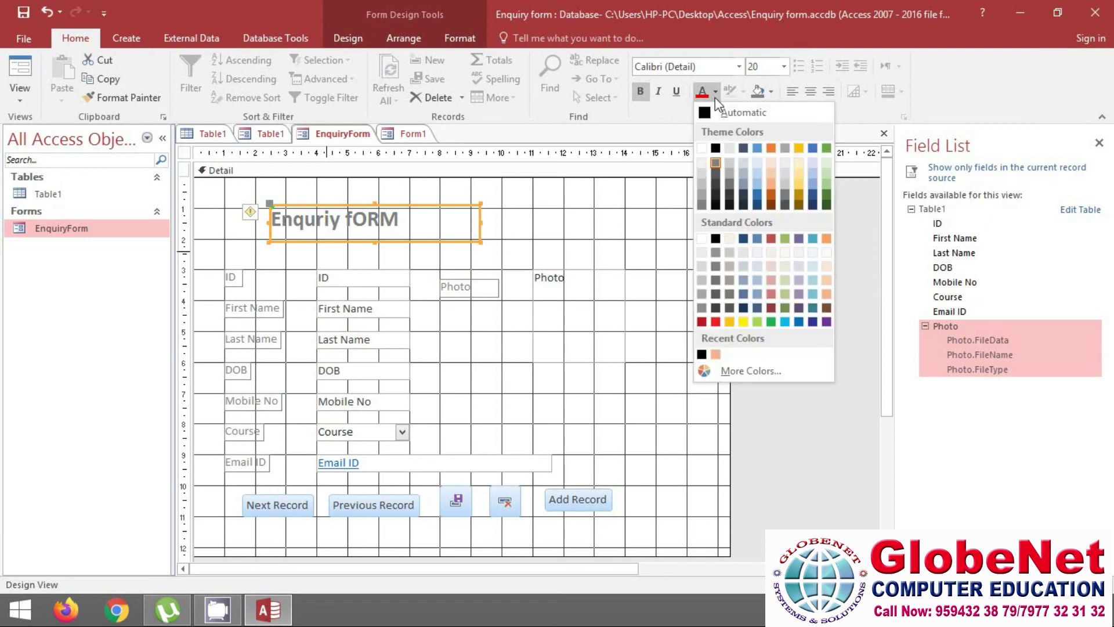
click(785, 322)
Narrow the title label and shift it toward the form's centre
click(650, 318)
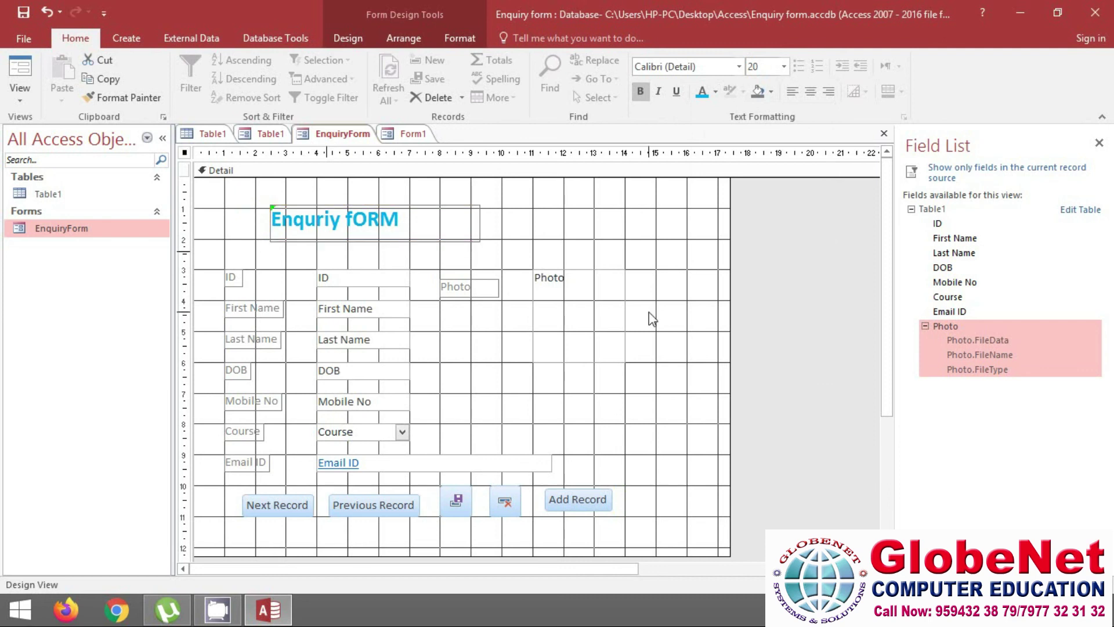
click(330, 229)
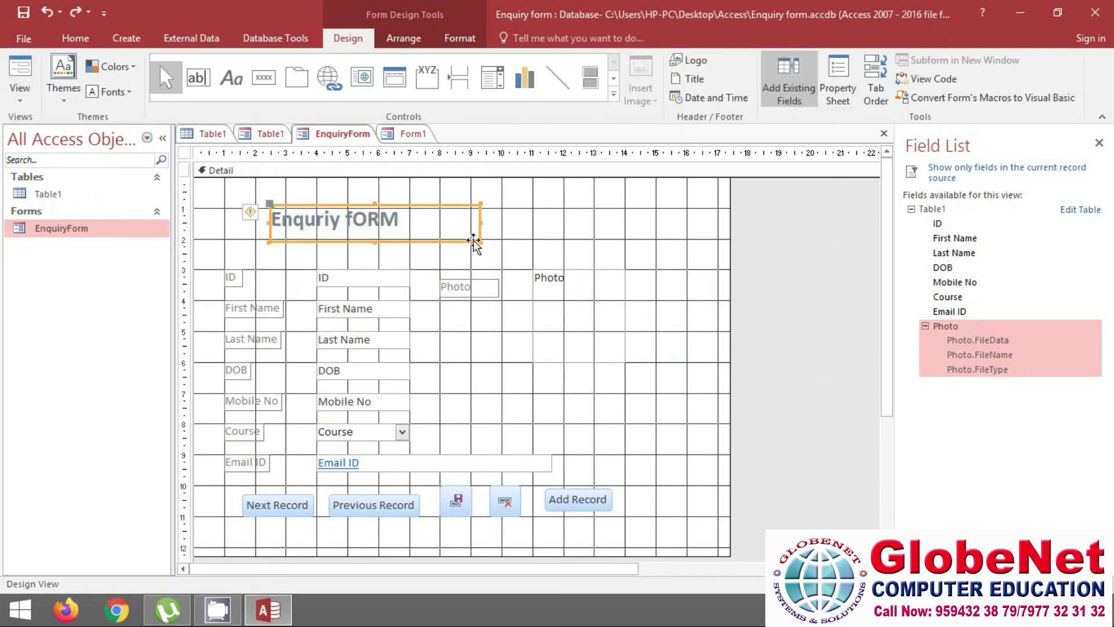
drag(480, 226, 433, 228)
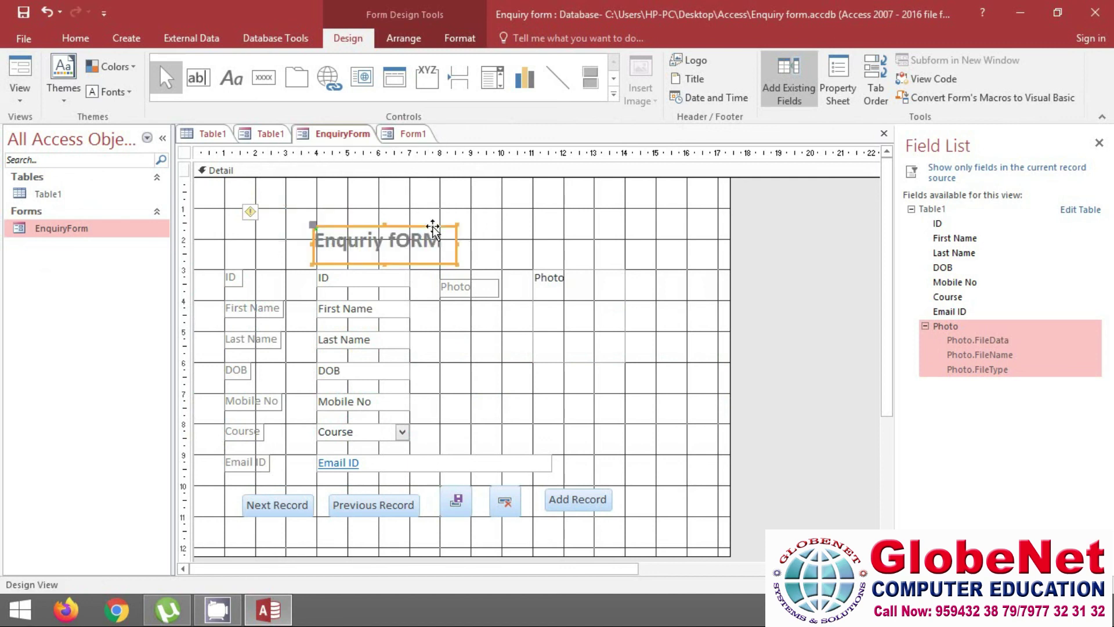
click(467, 227)
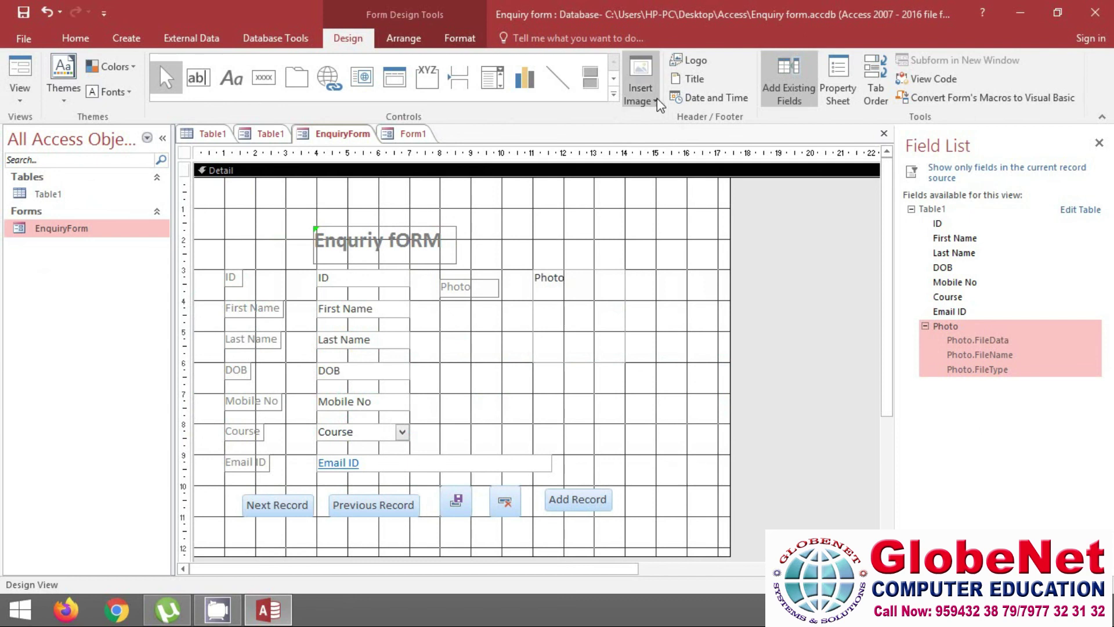
Insert the globenet logo image at the top of the form, then view it in Form View
click(657, 102)
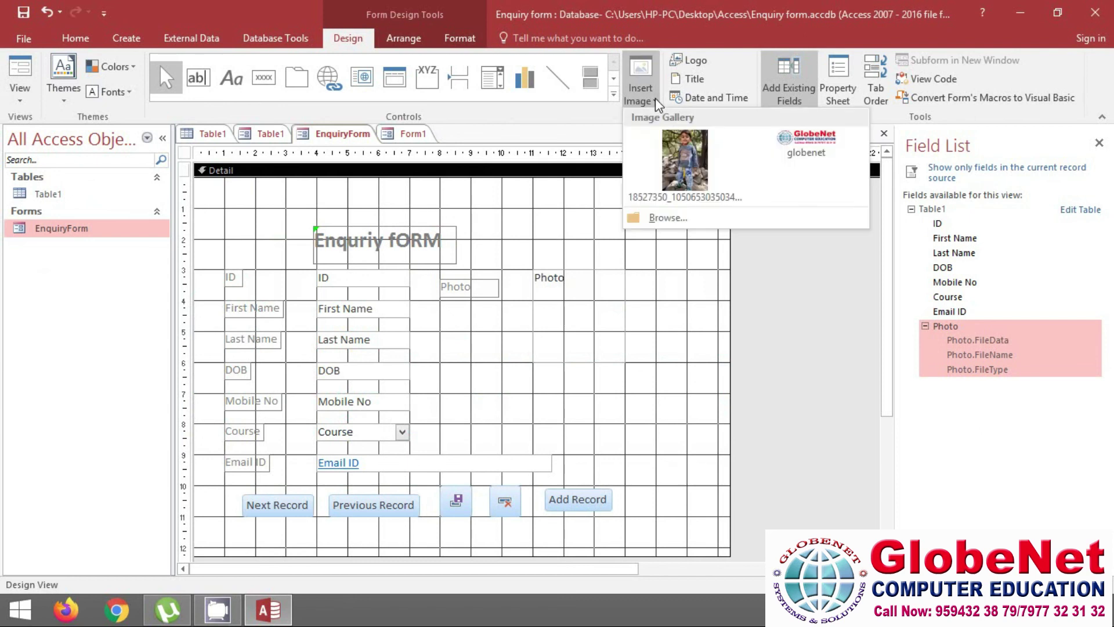
click(806, 145)
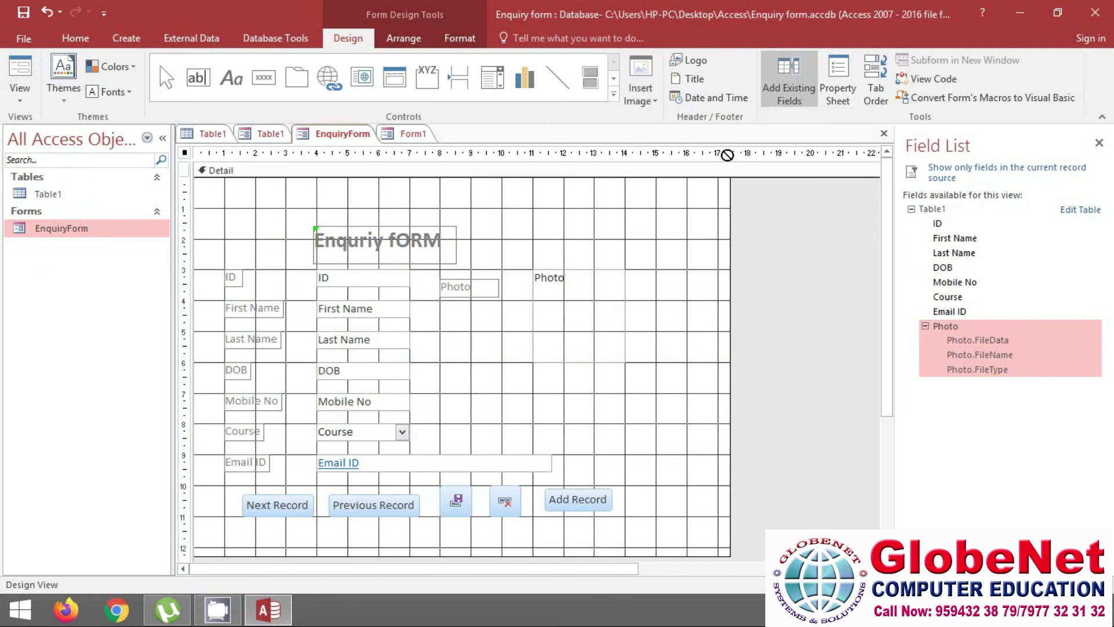
drag(454, 181, 687, 239)
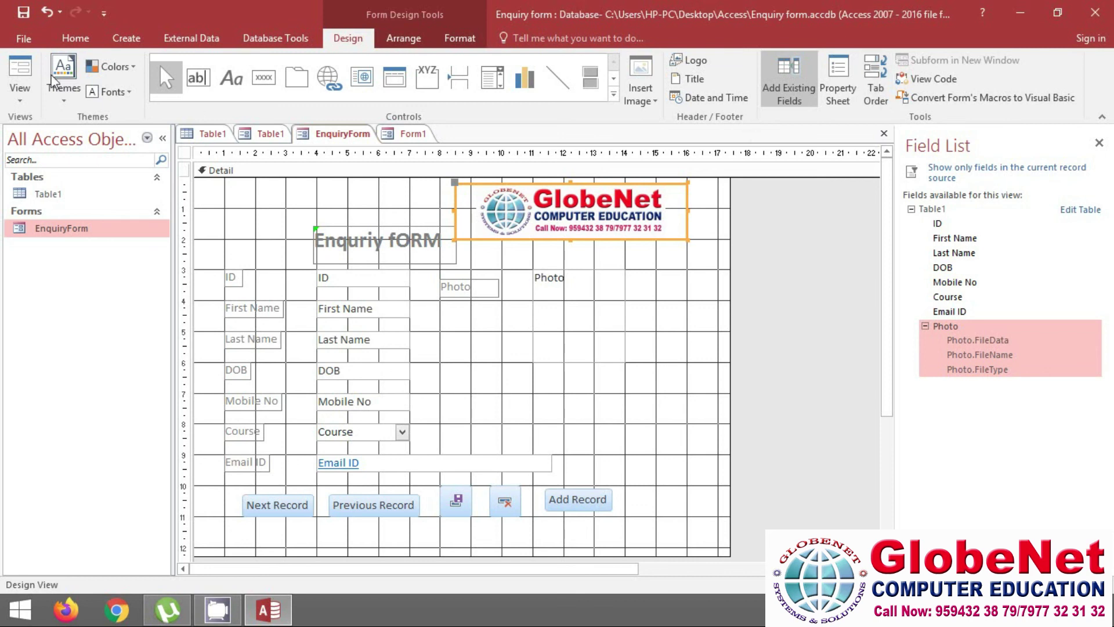
click(22, 100)
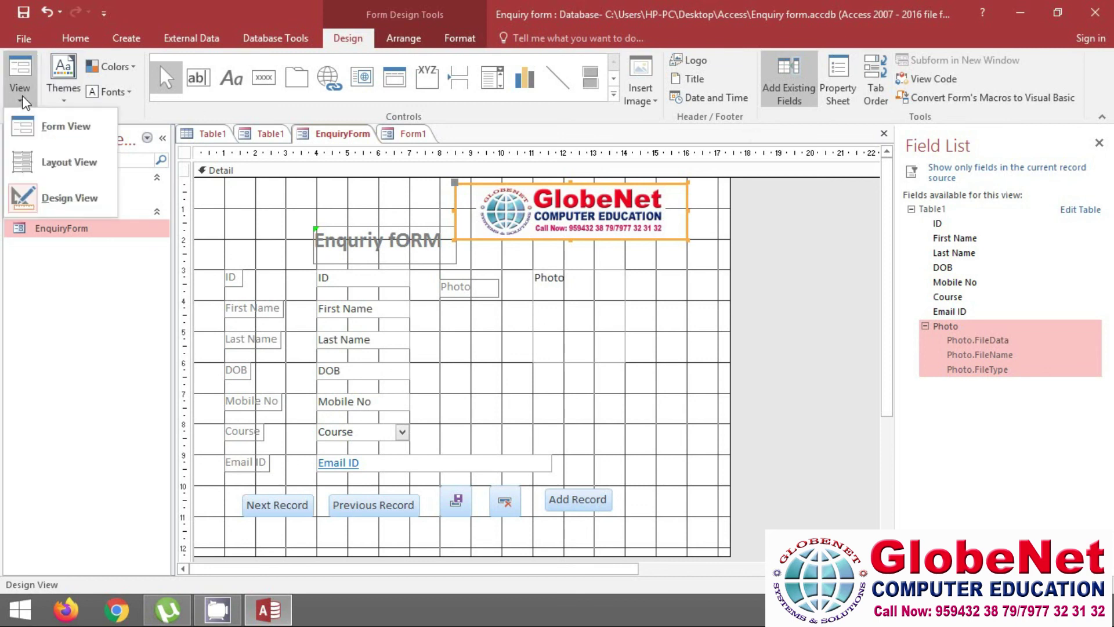
click(58, 126)
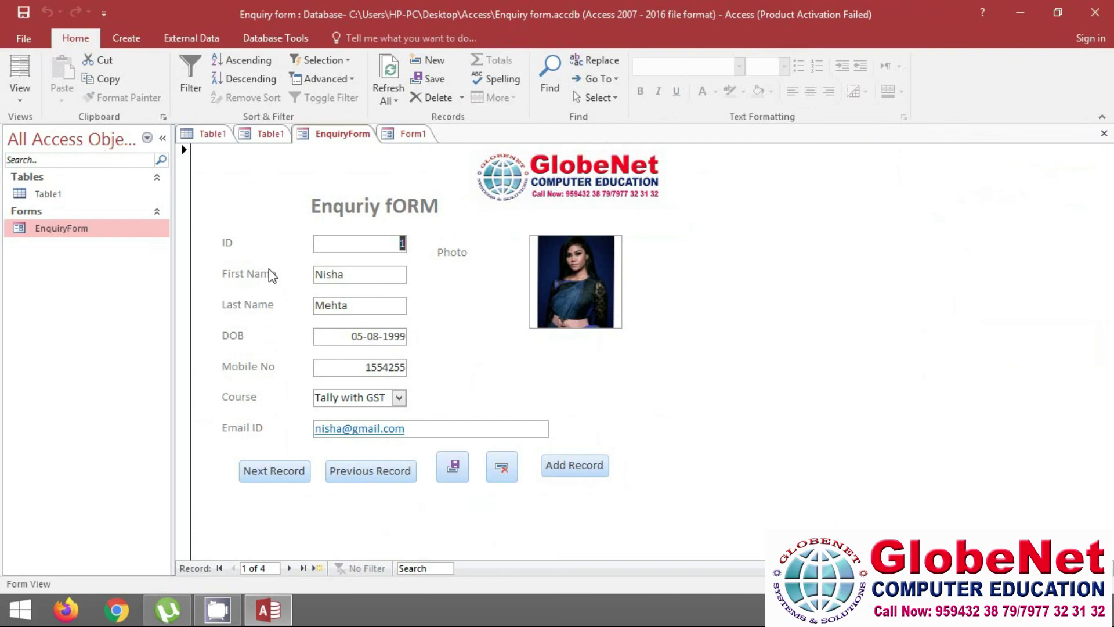